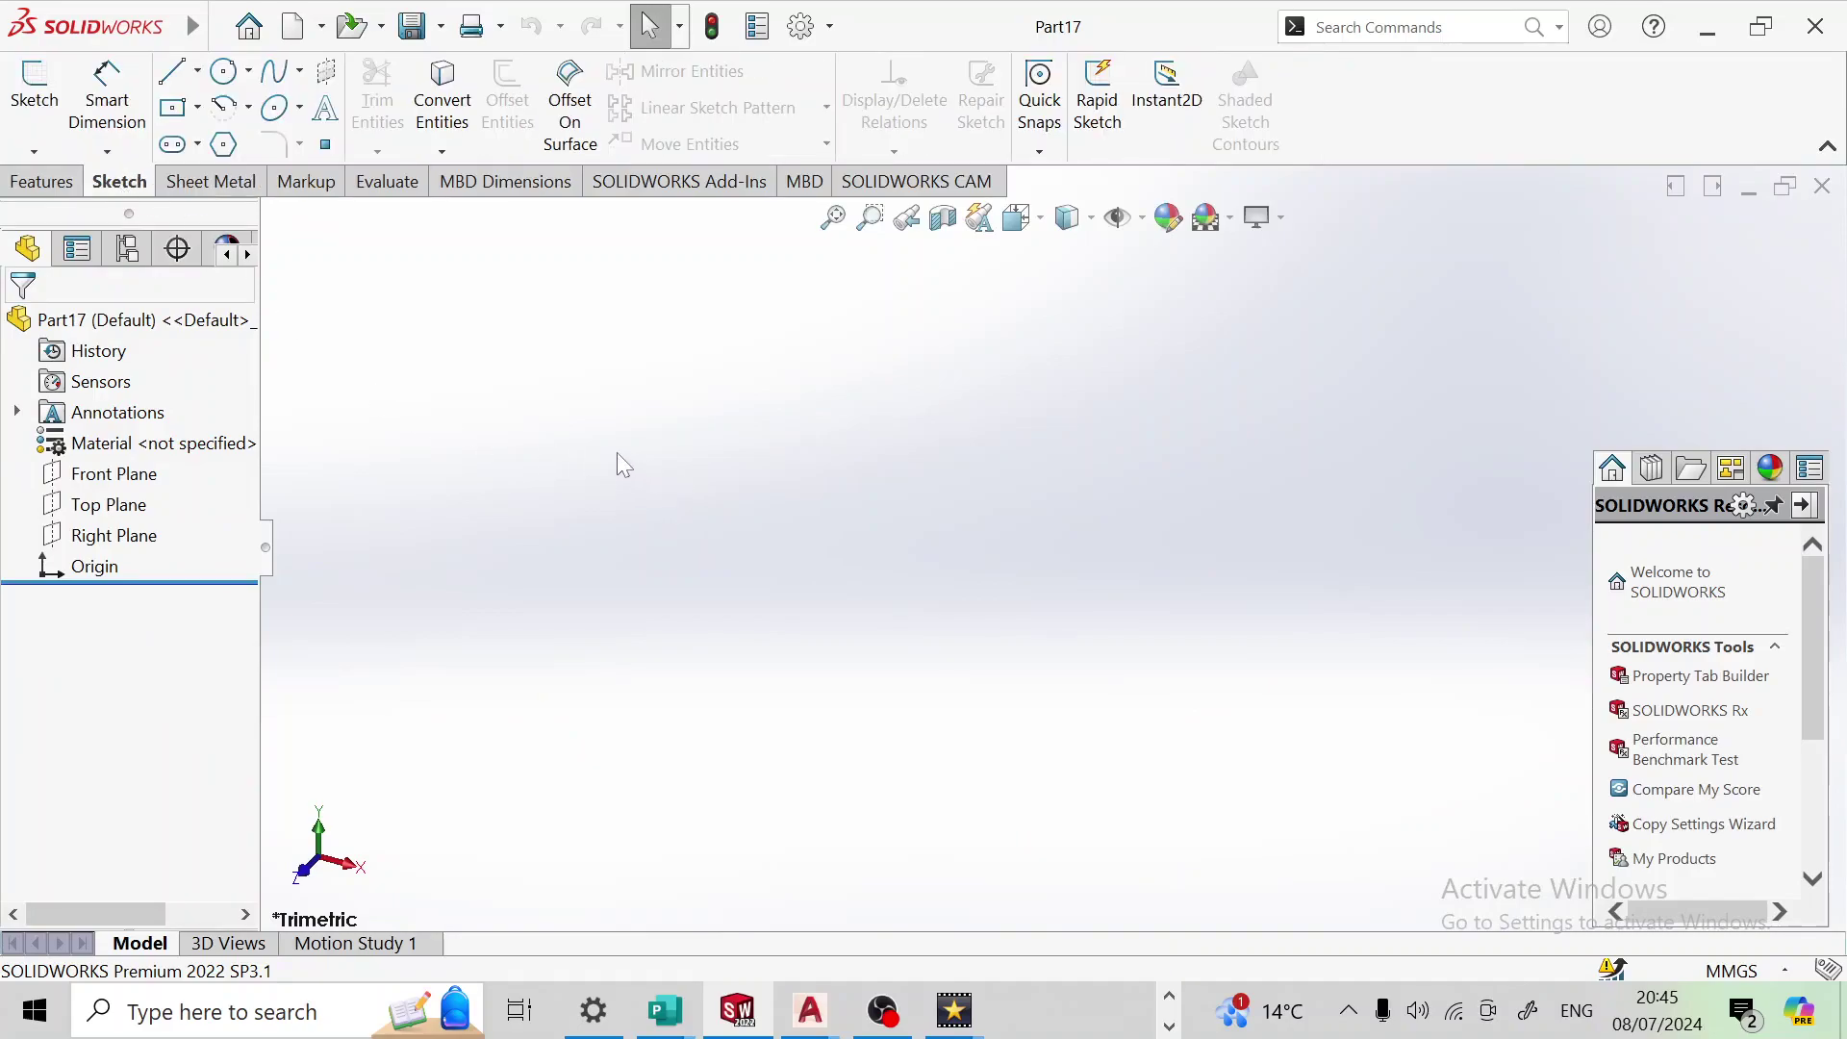
Step: Open a new empty sketch, Sketch1, on the Top Plane
click(29, 93)
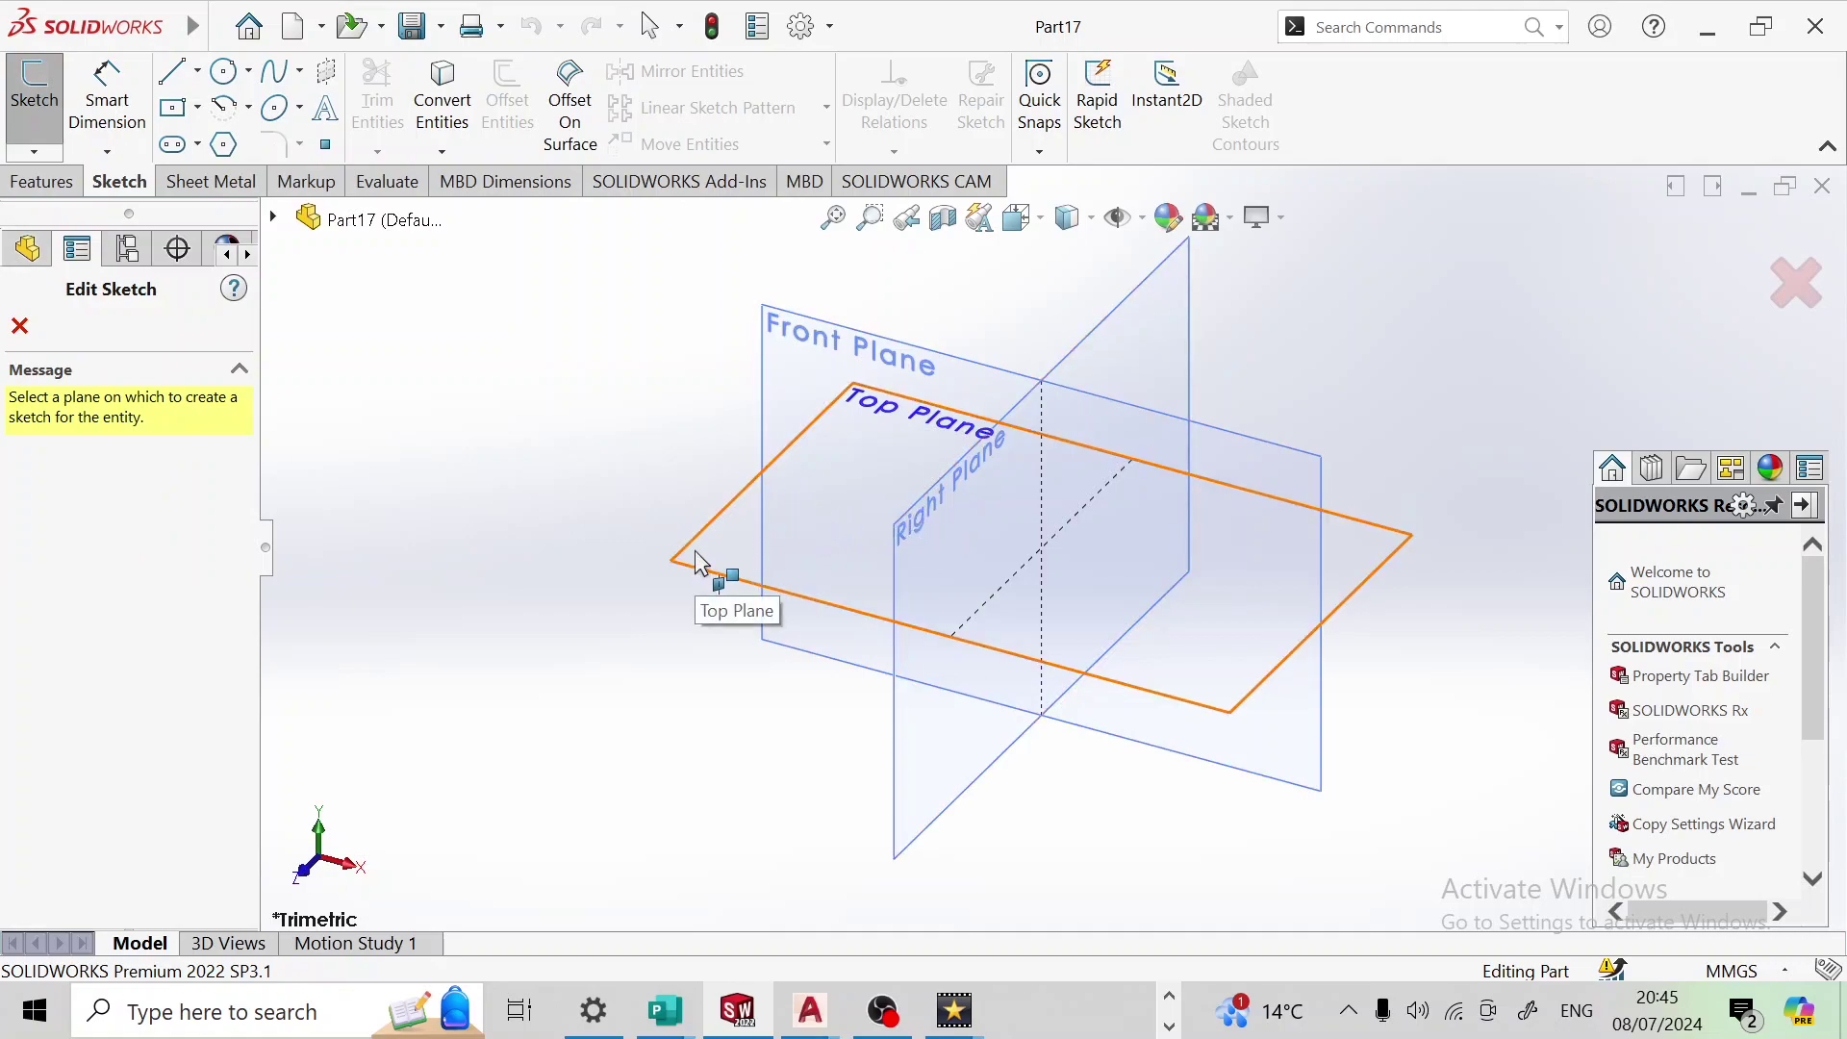
click(699, 561)
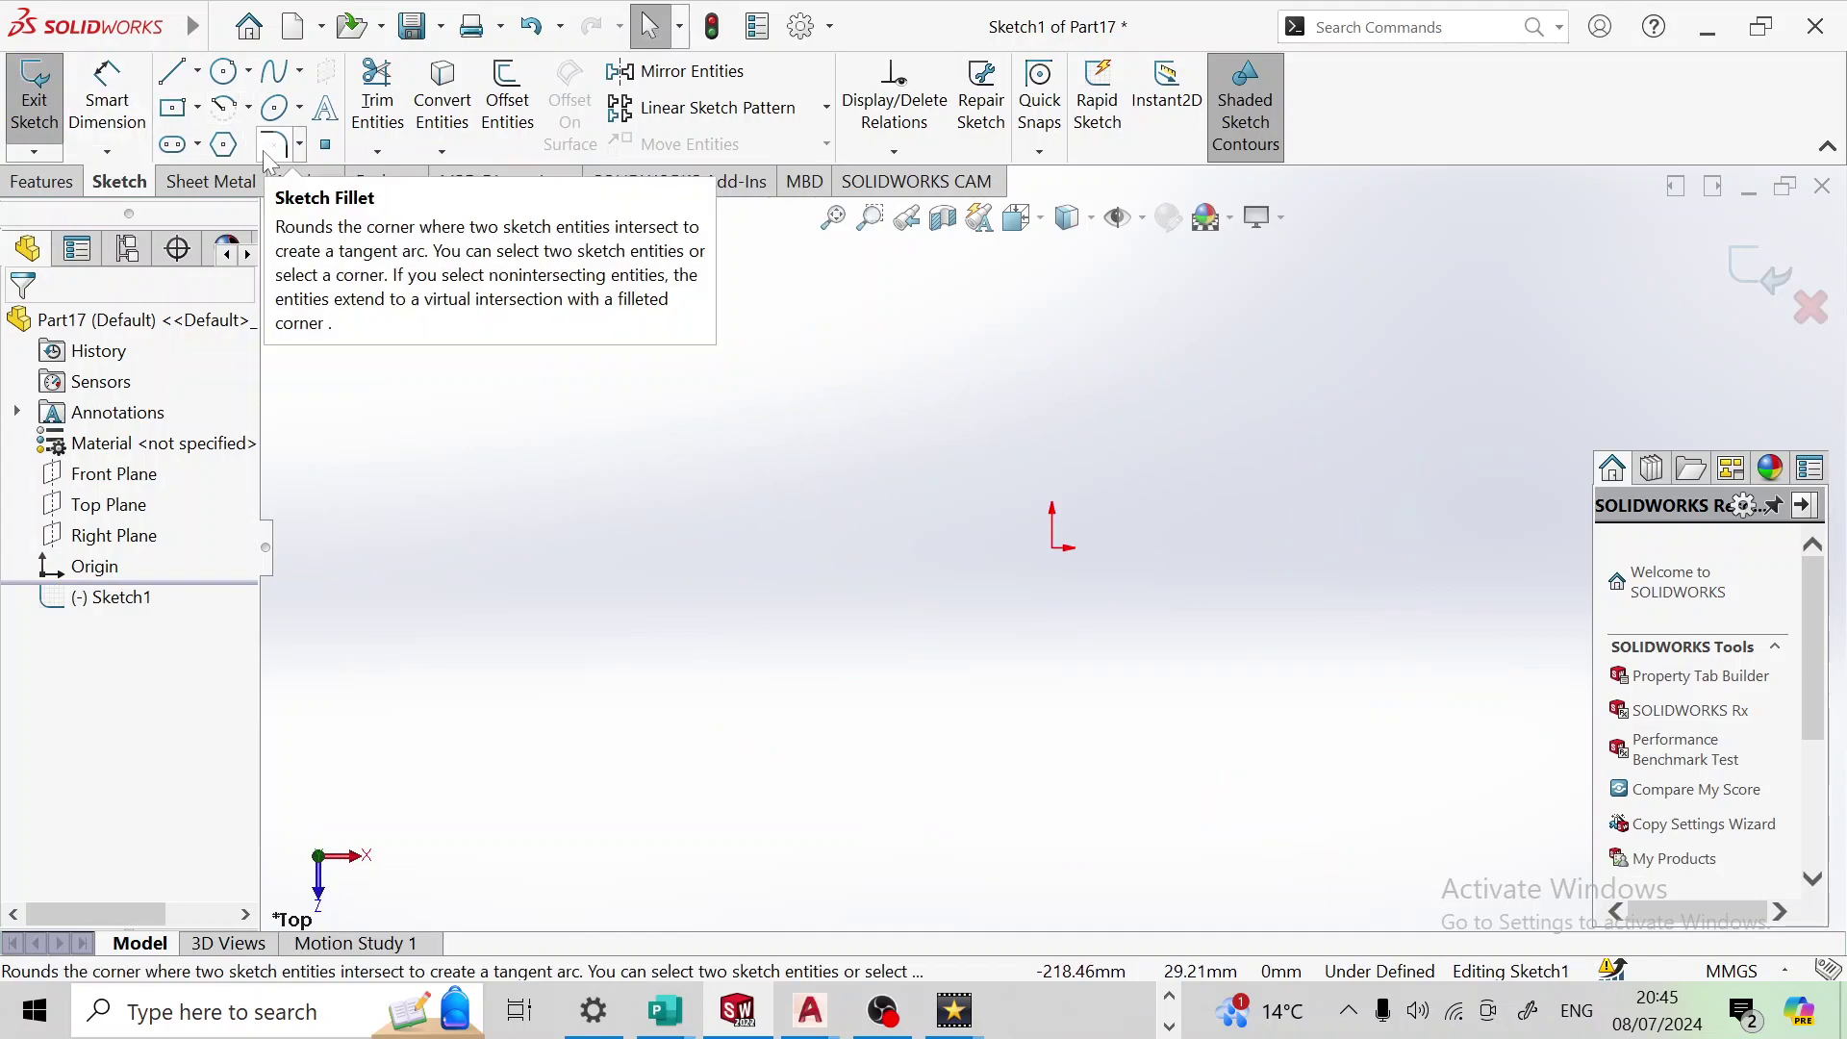
Step: Draw a center rectangle anchored at the origin
click(172, 113)
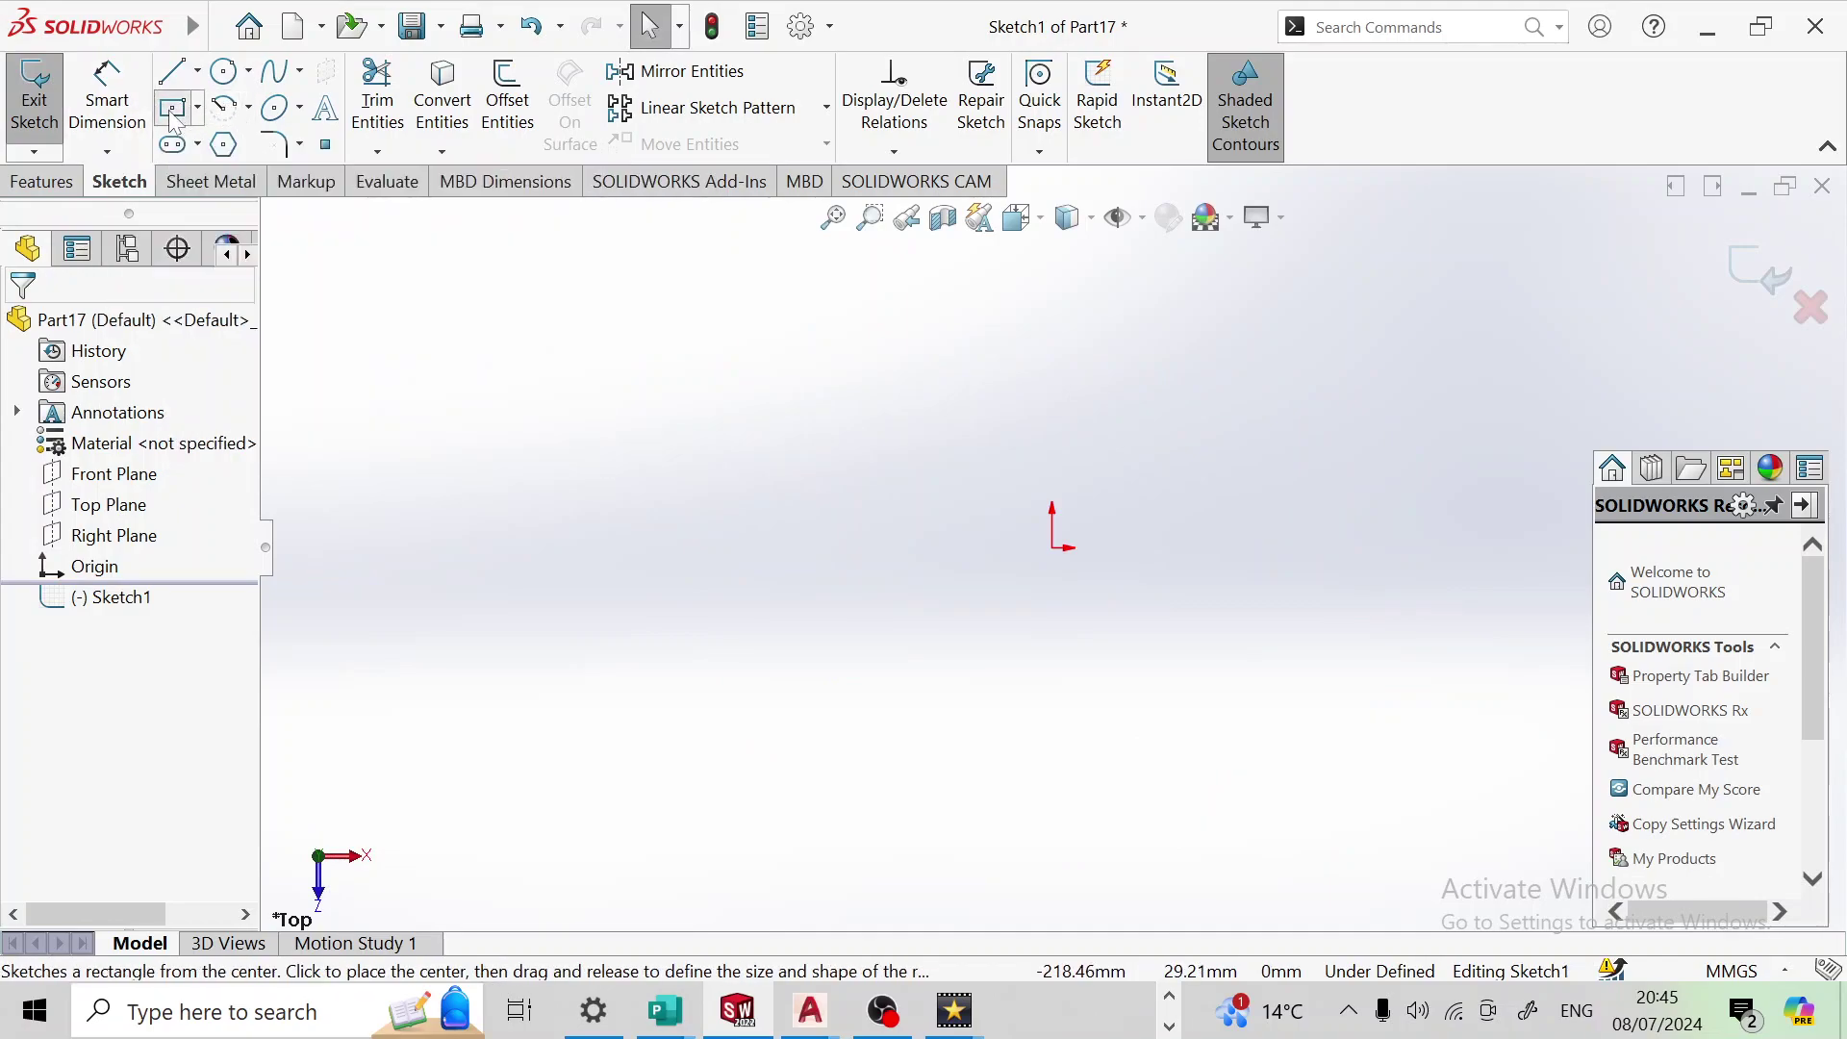
click(1052, 548)
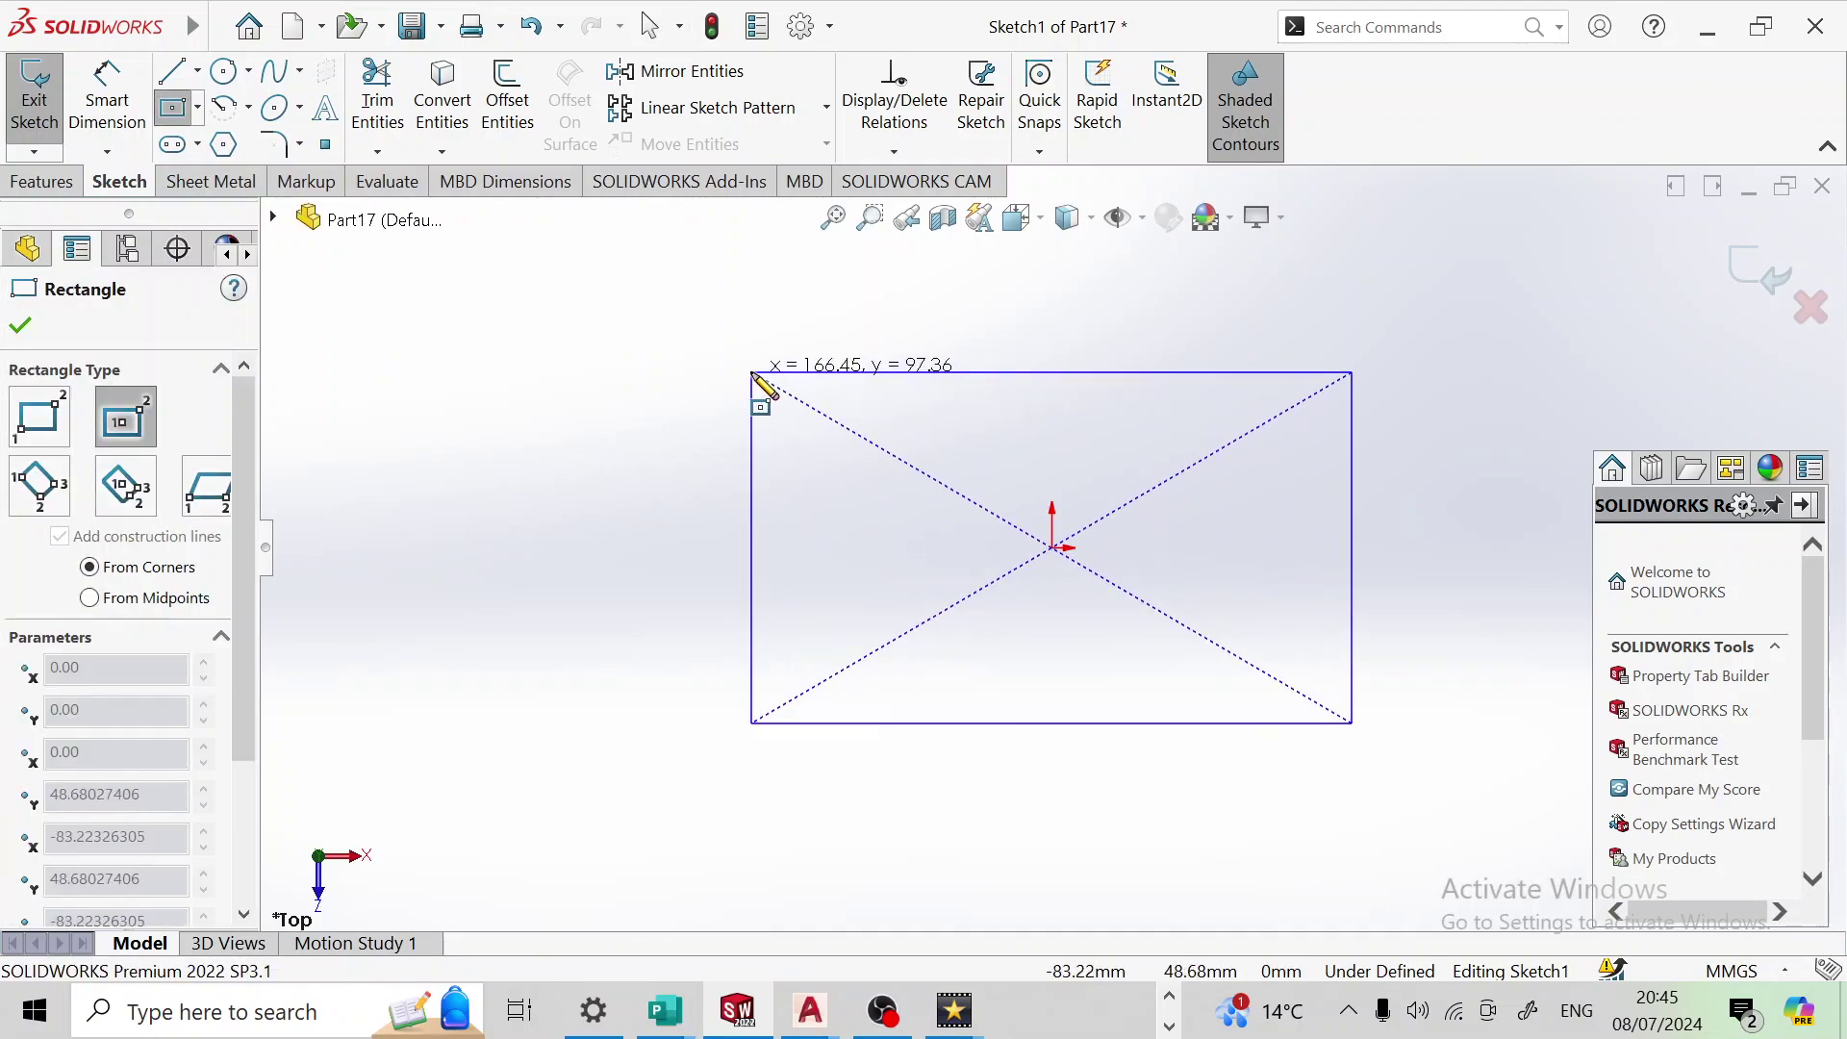
click(752, 374)
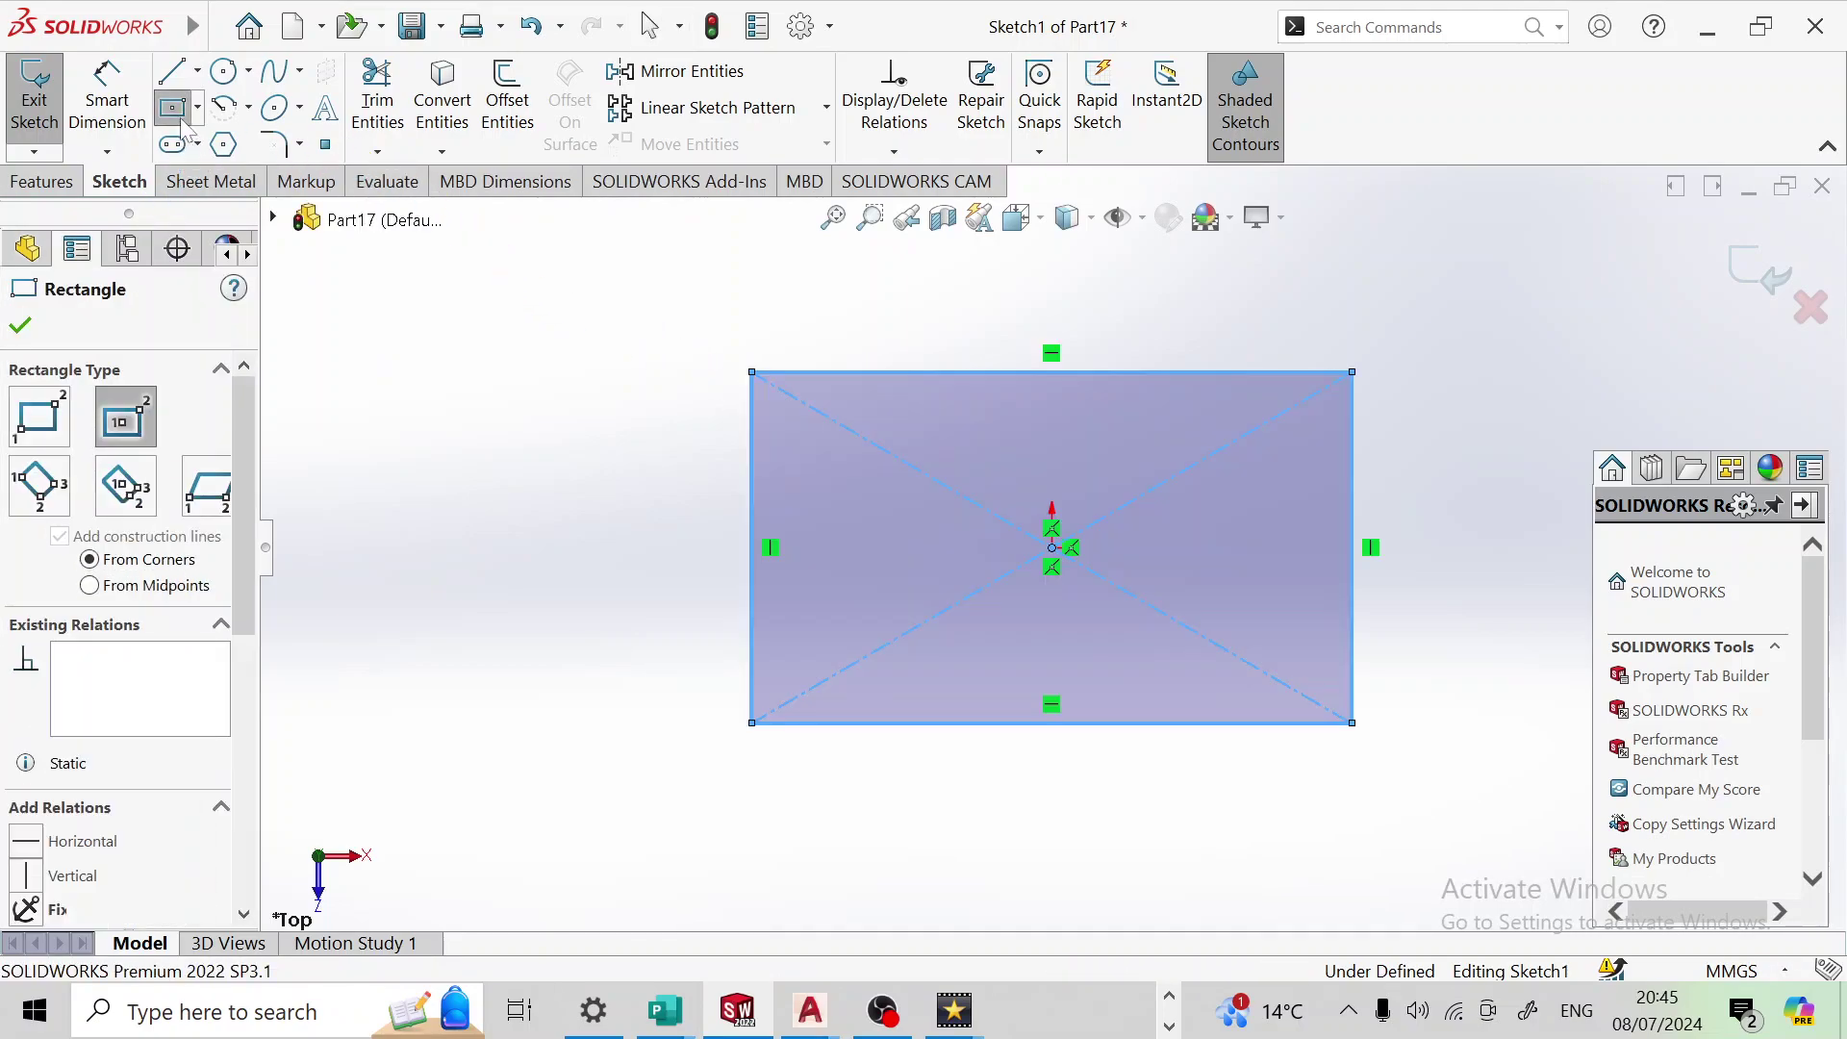
Step: Dimension the rectangle's vertical side to 590 mm
click(115, 89)
click(910, 723)
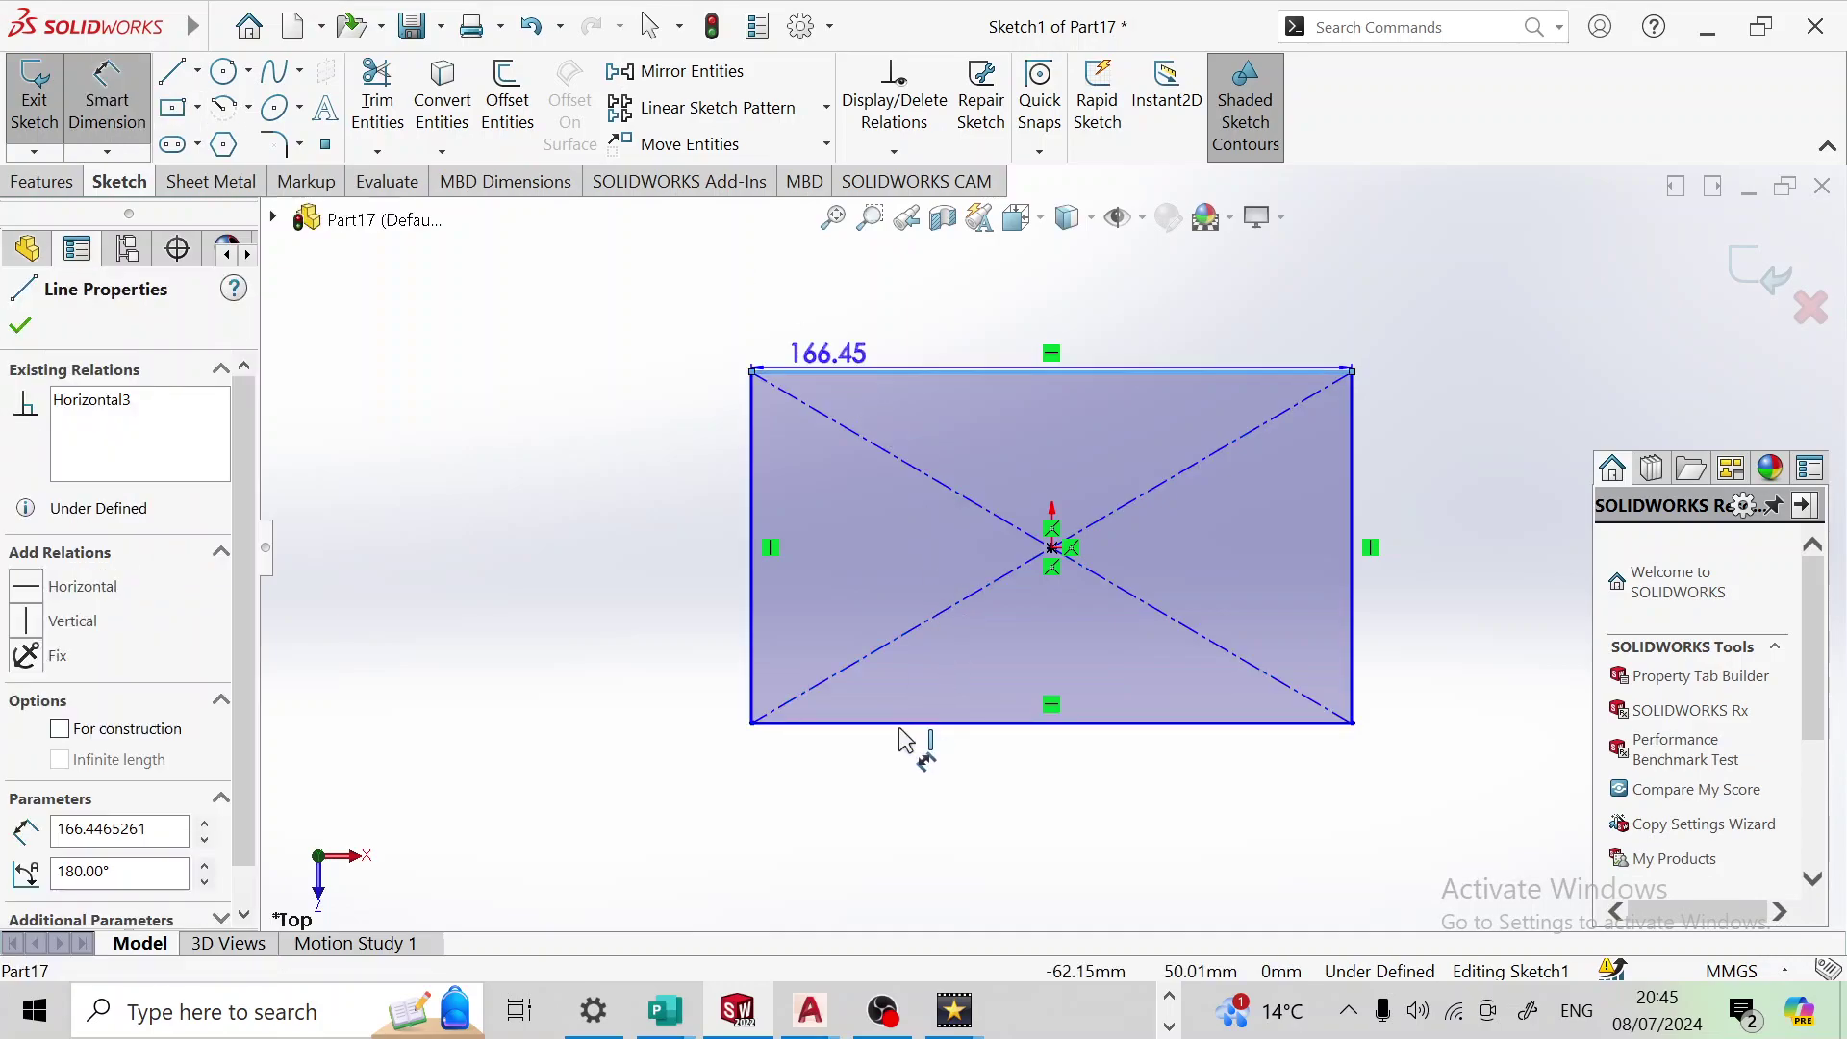
click(616, 620)
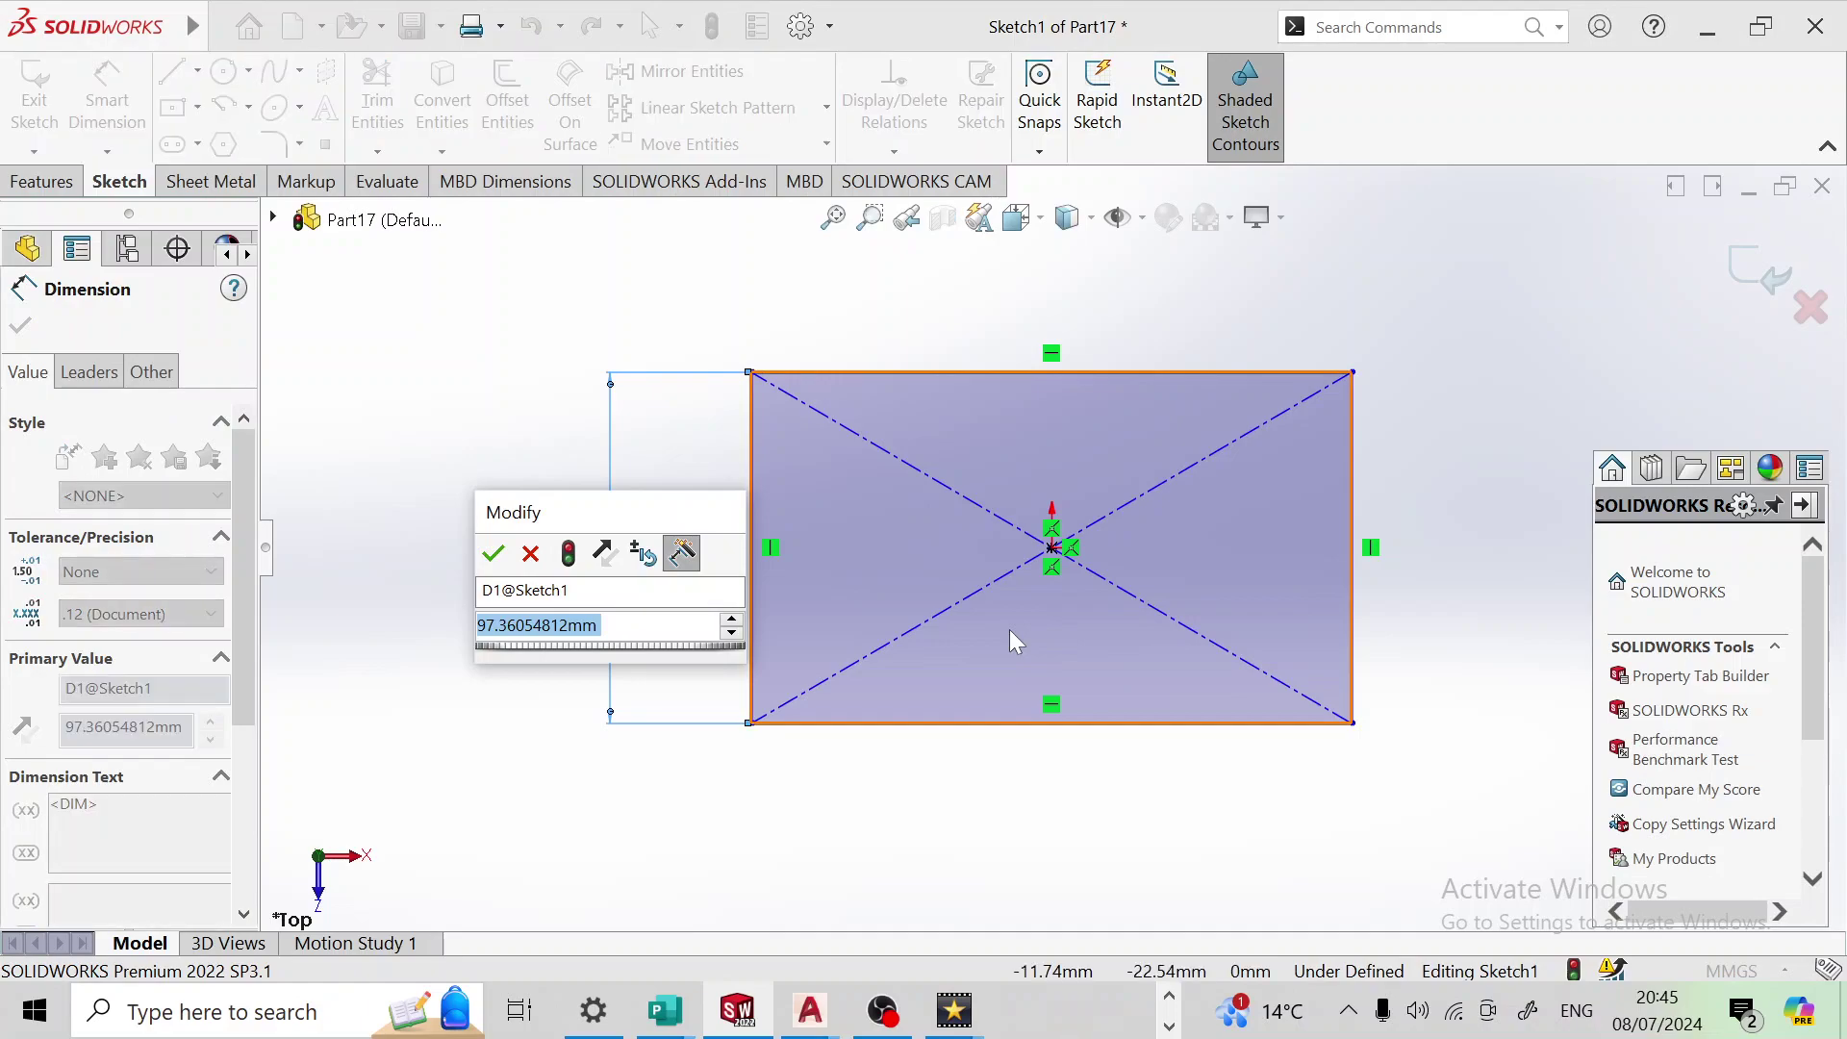
text(5)
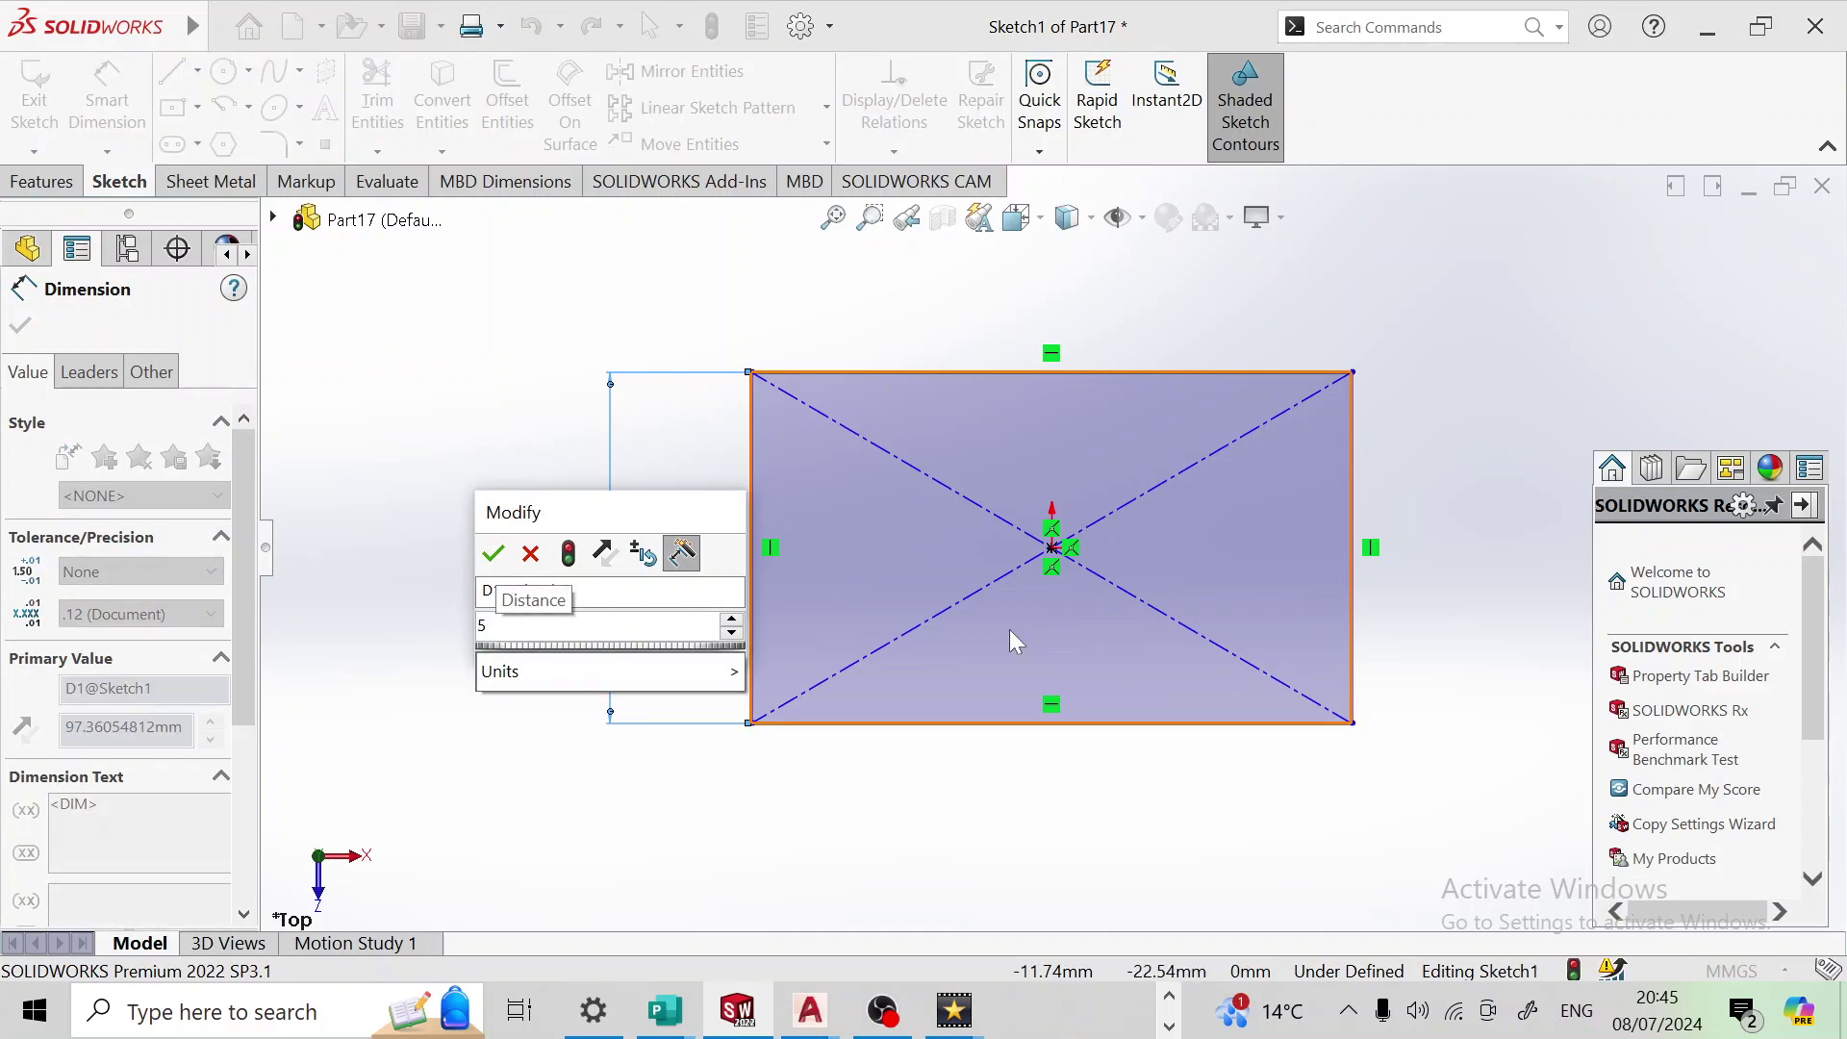
text(90)
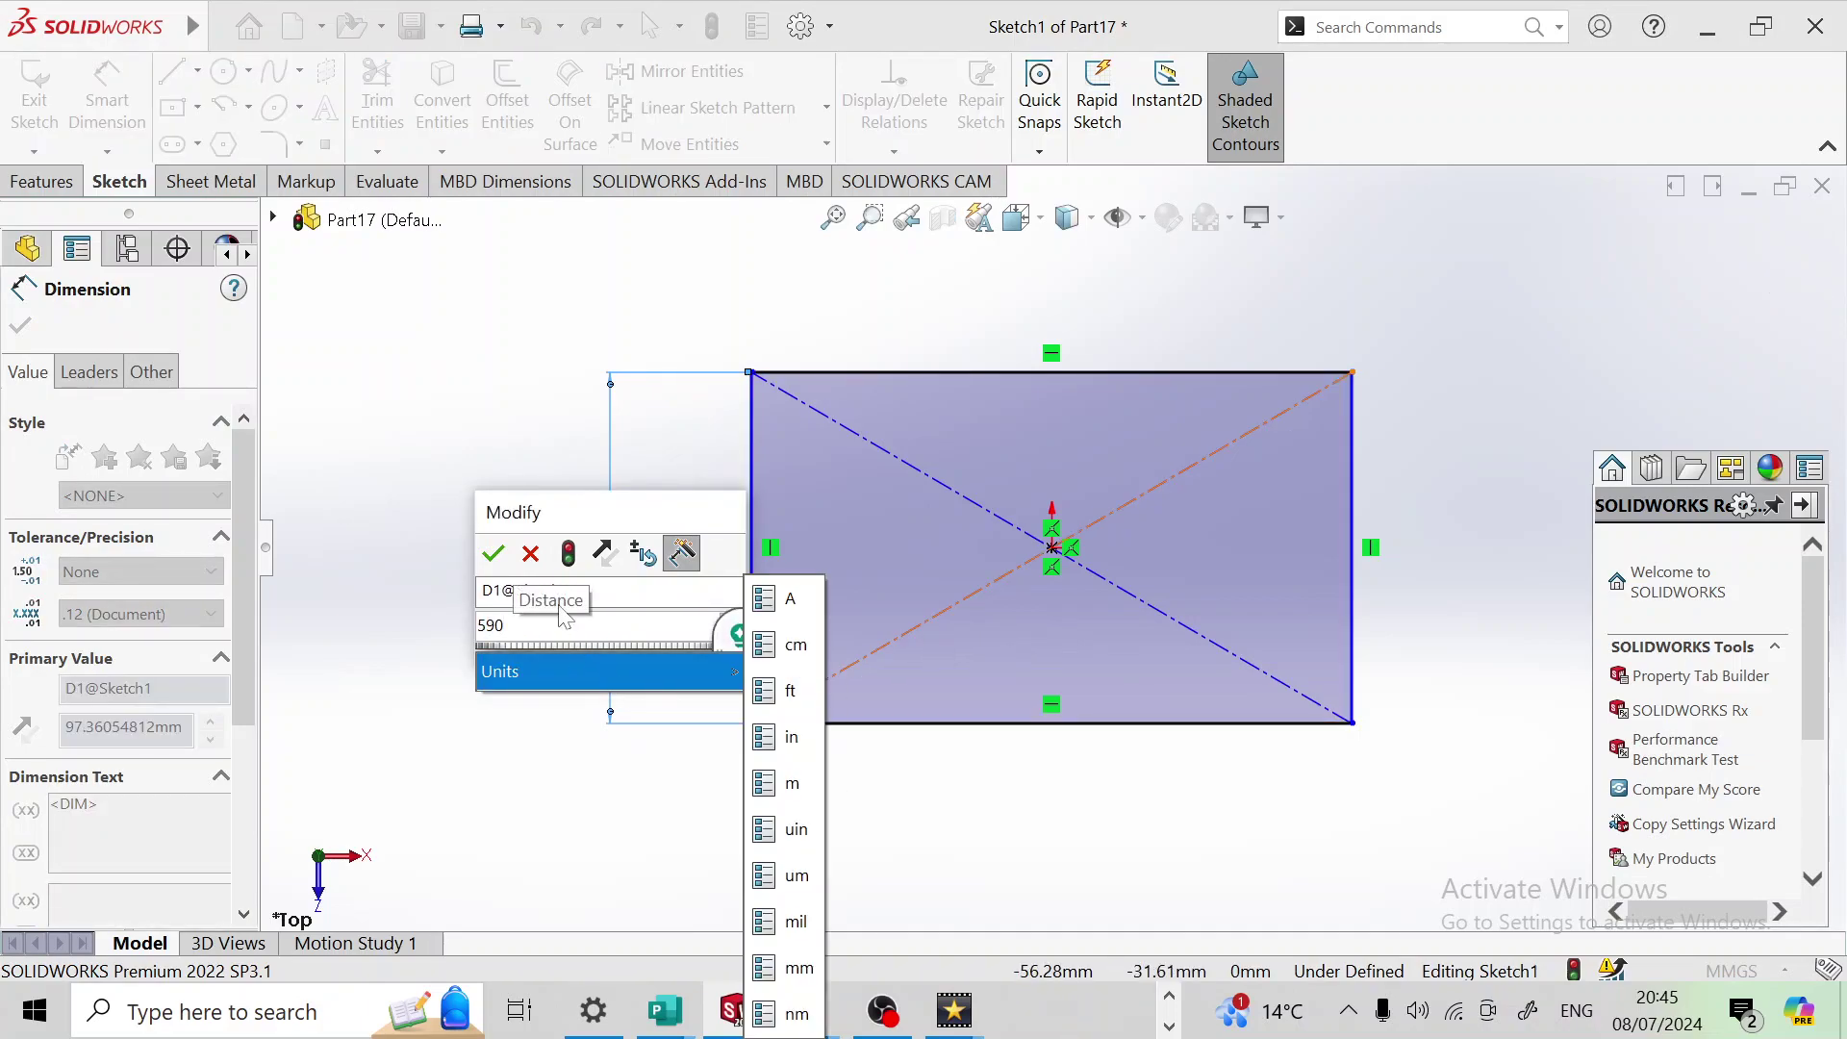
click(493, 554)
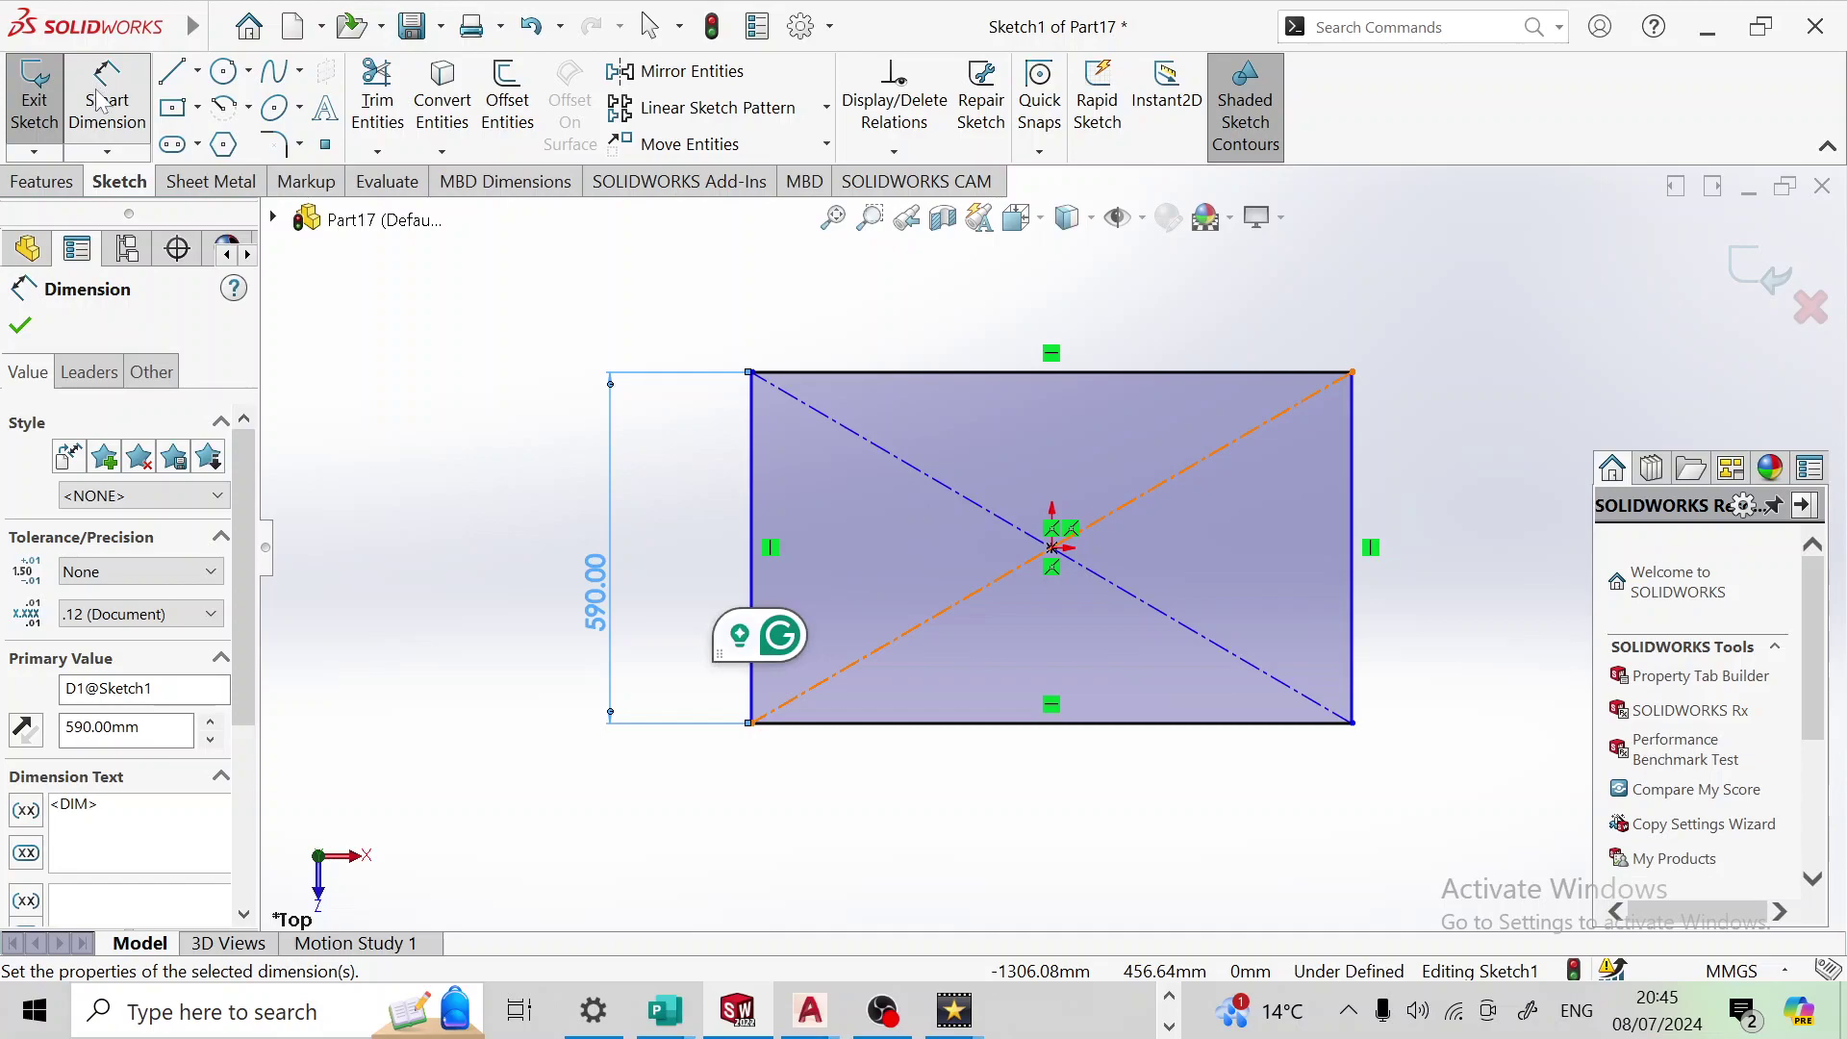
click(114, 107)
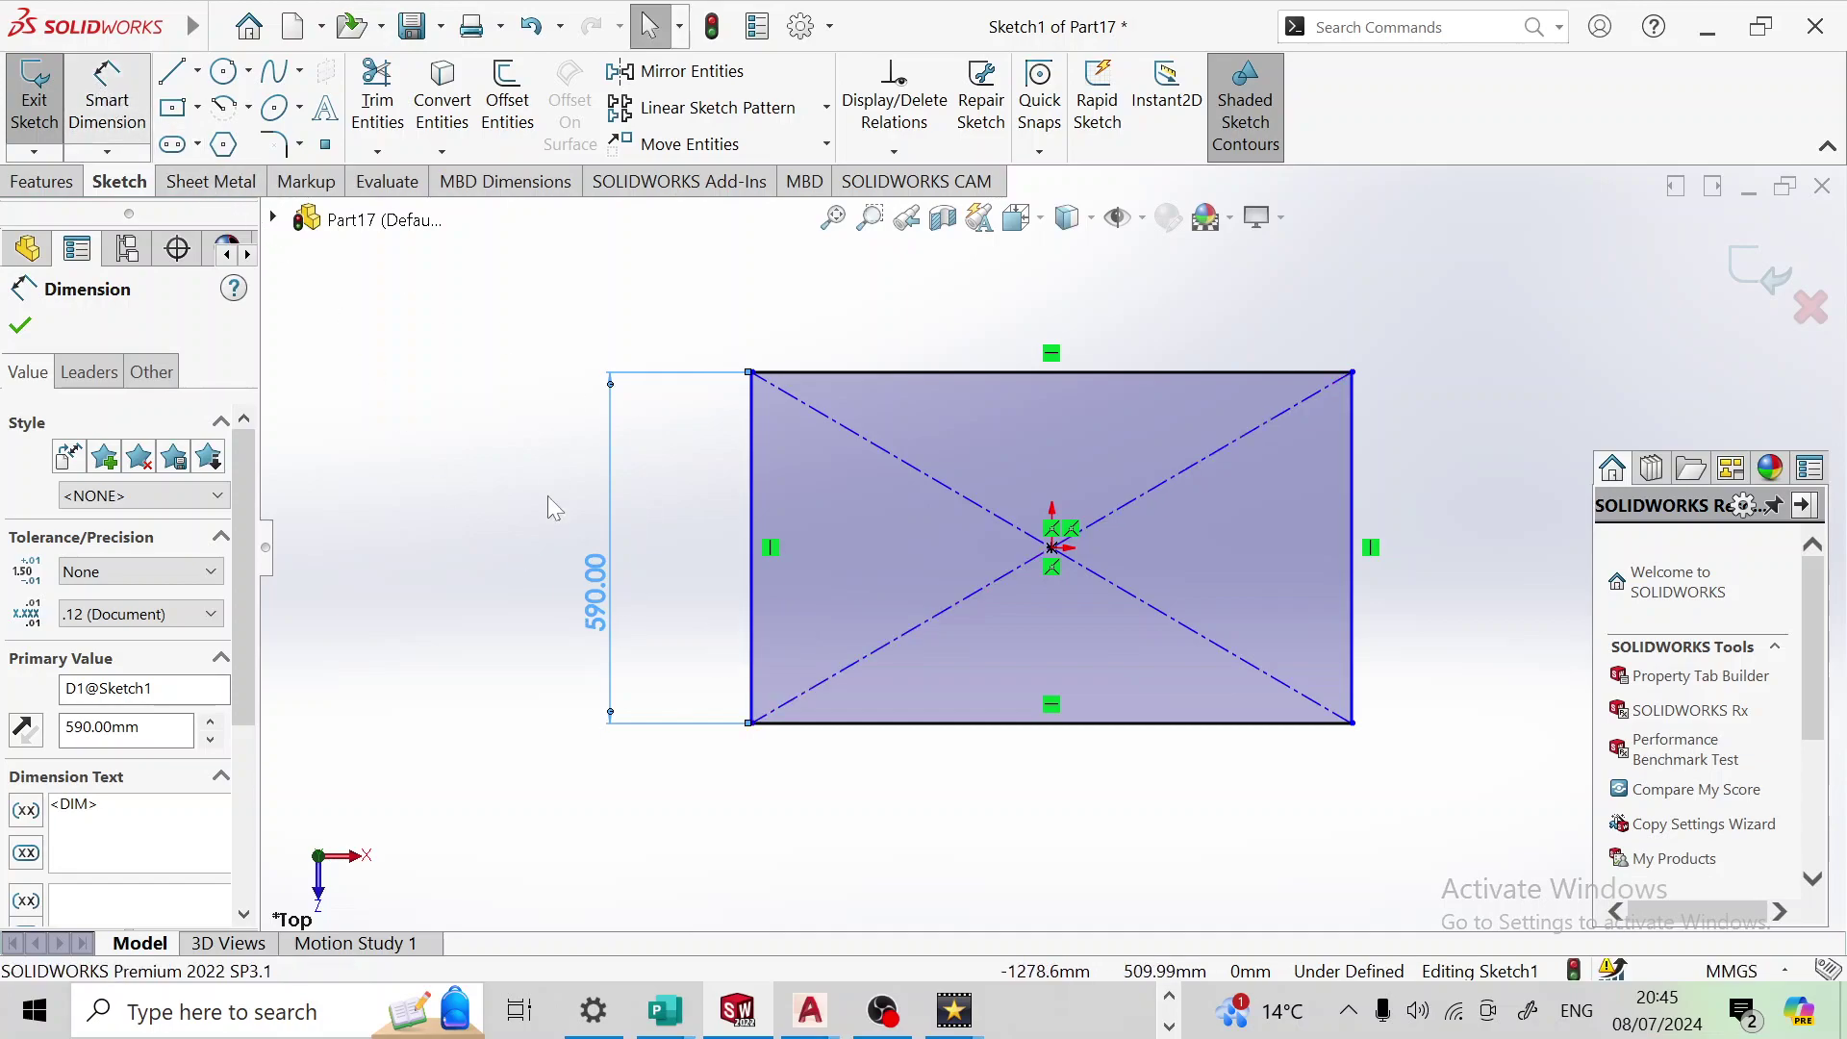
Step: Dimension the rectangle's bottom edge to 1130 mm, fully defining the sketch
click(760, 681)
click(1347, 671)
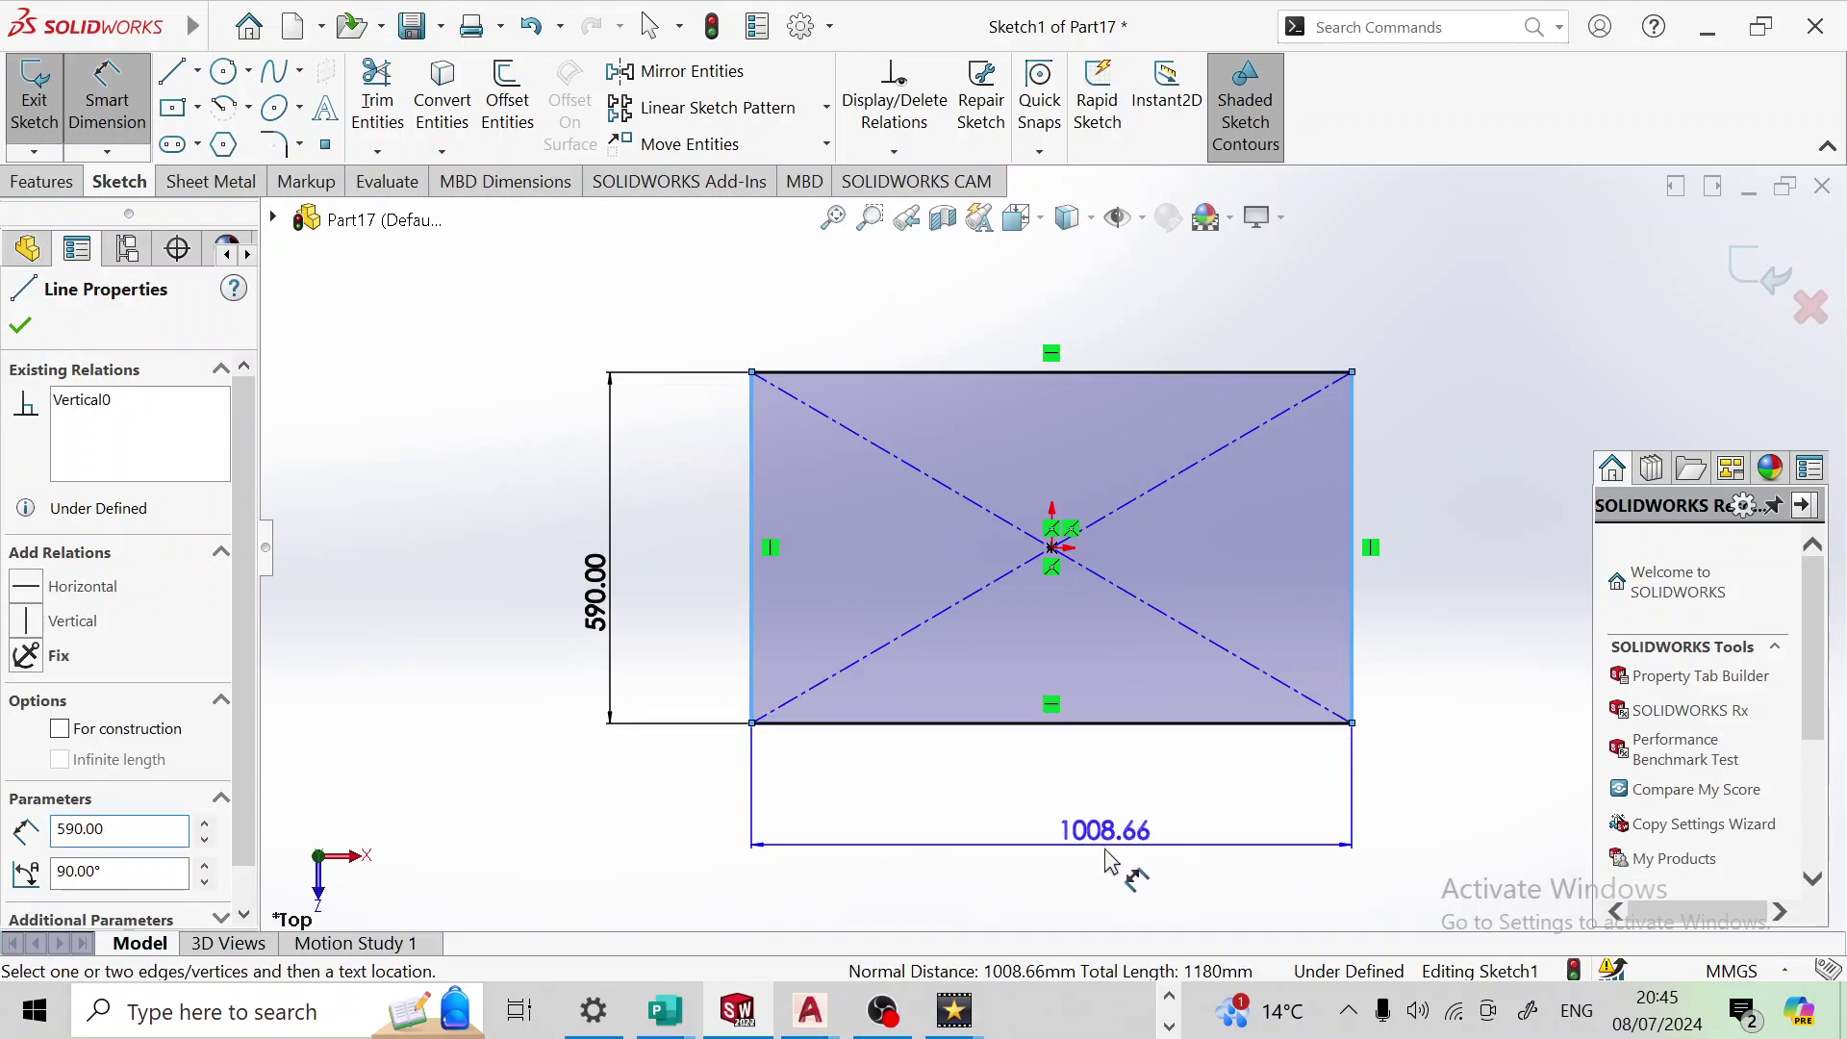
click(1097, 834)
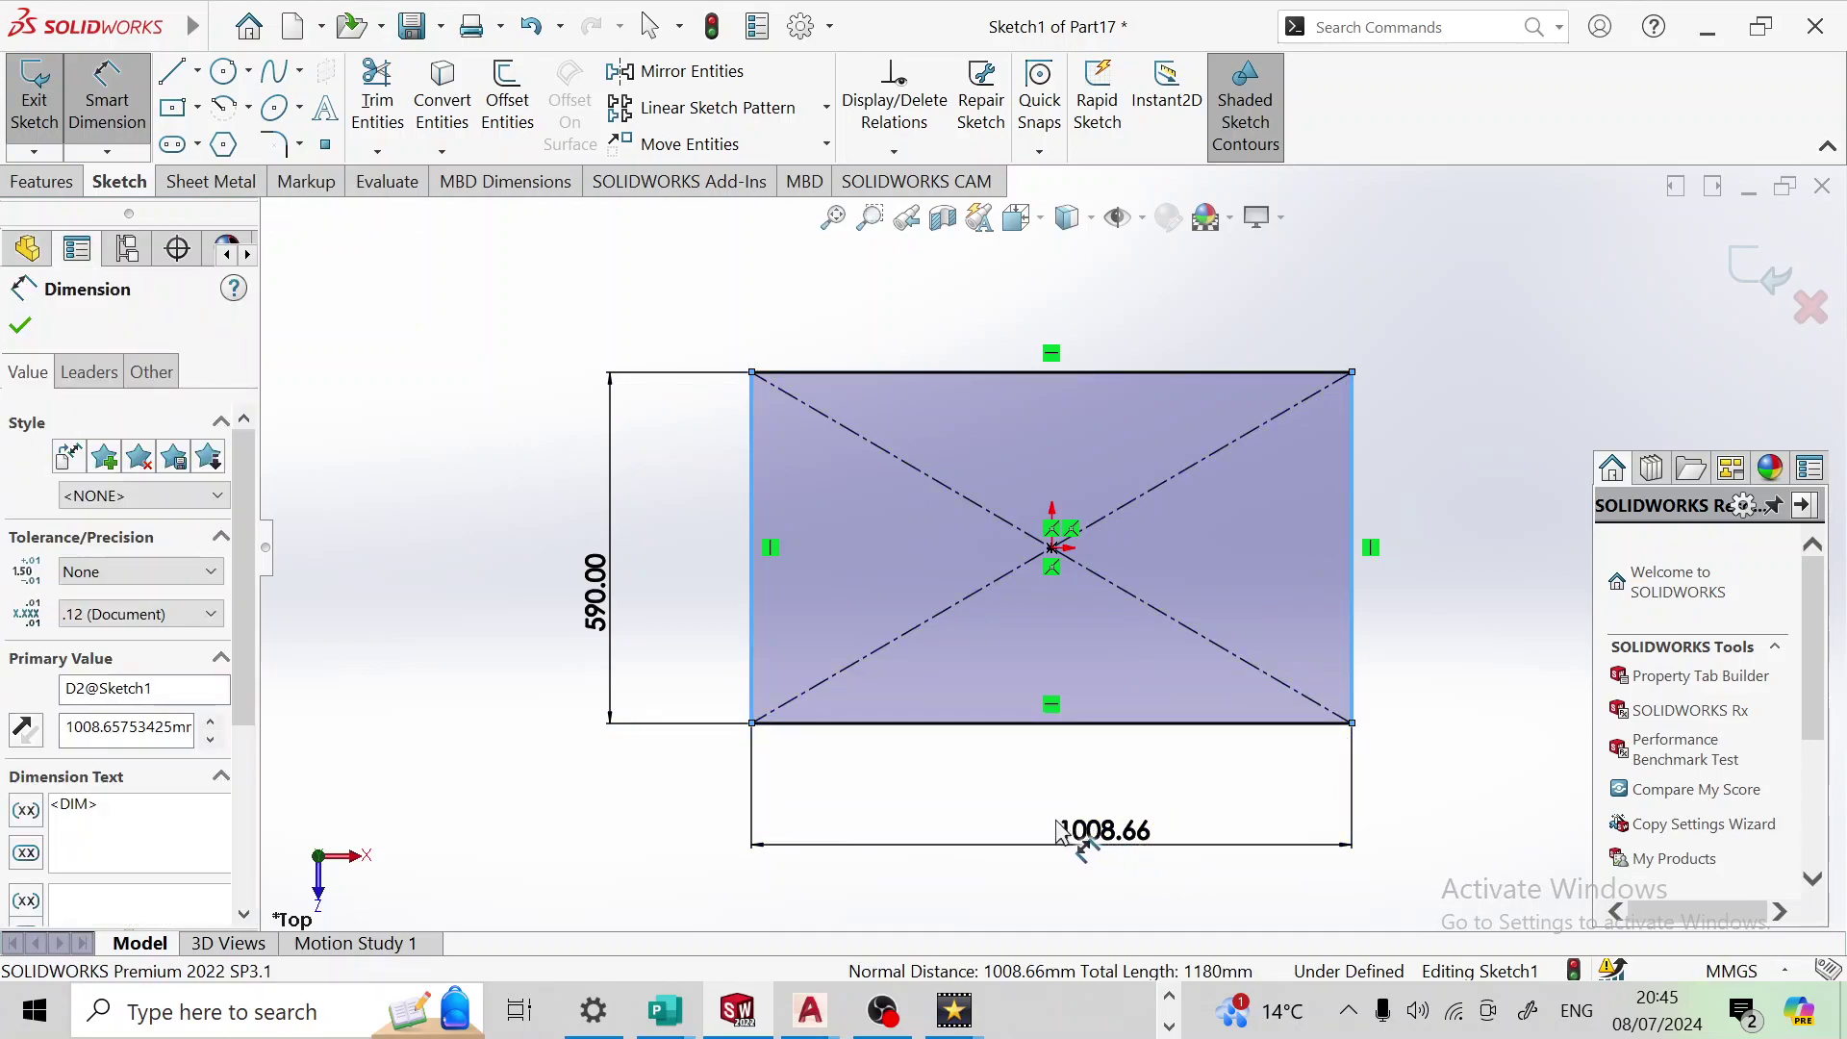
text(1)
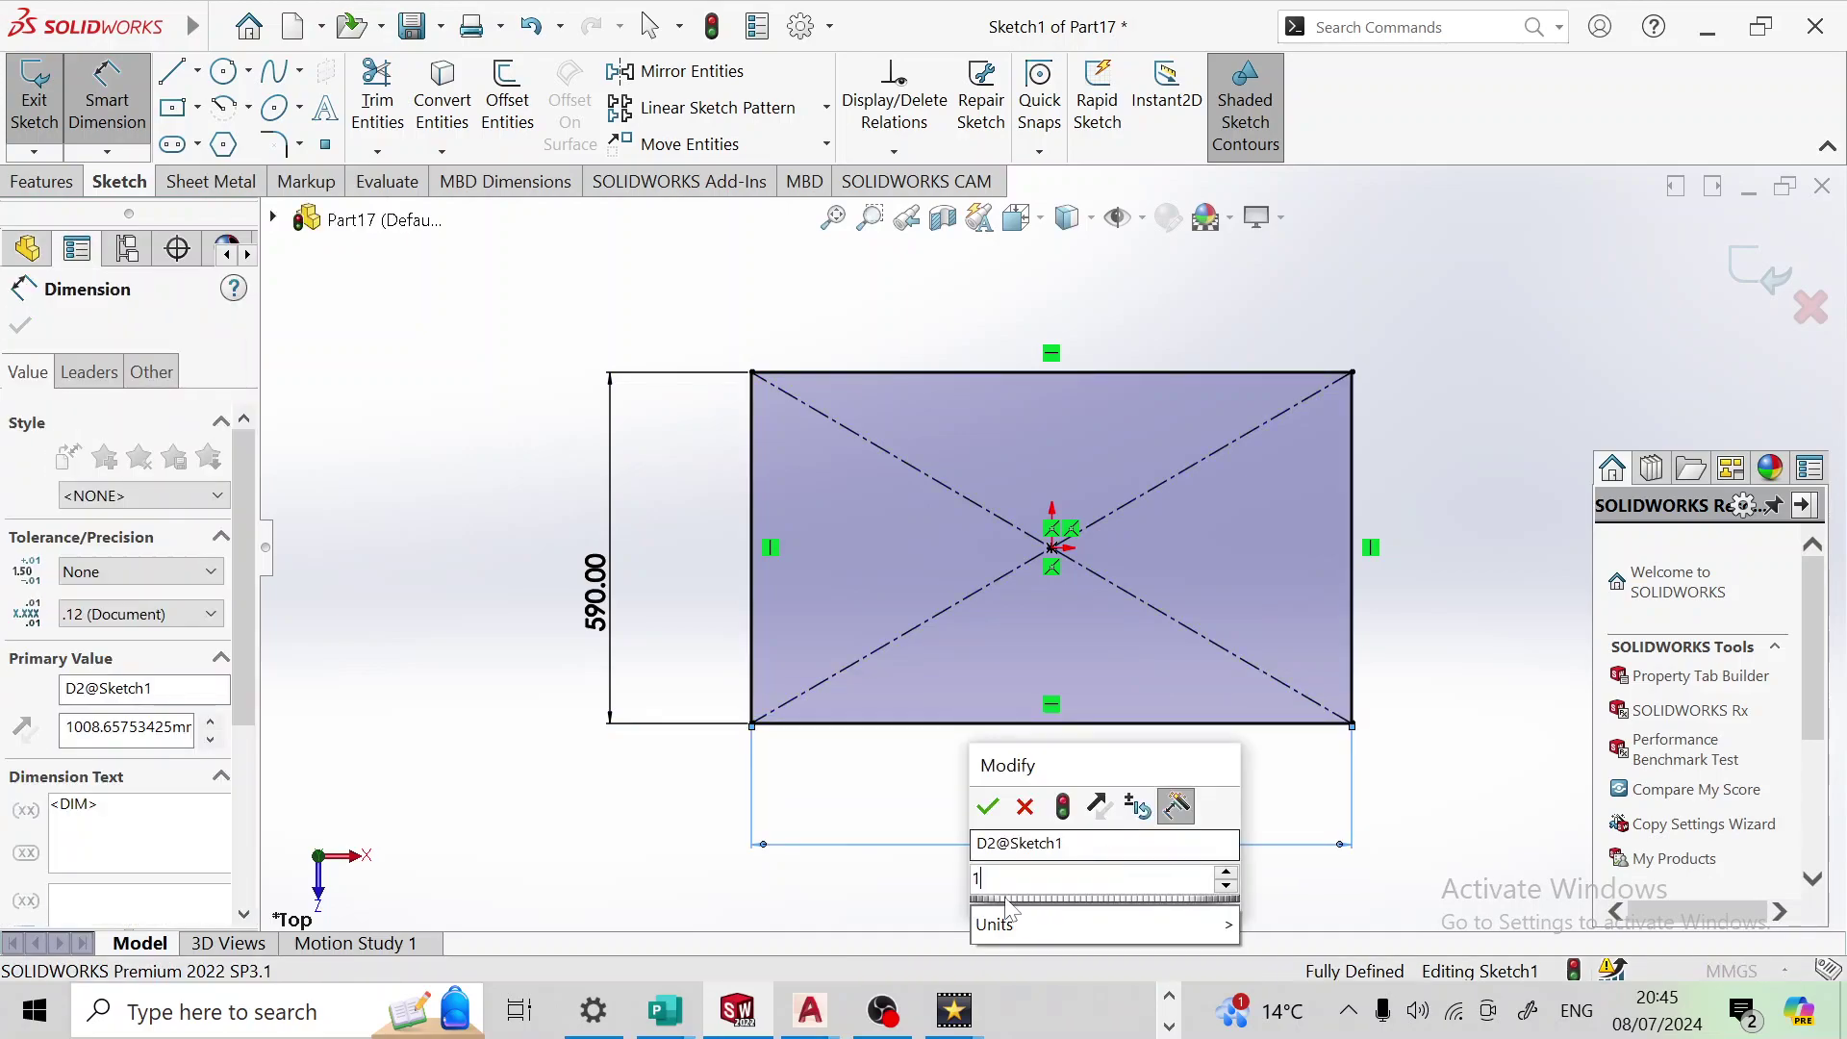
text(1)
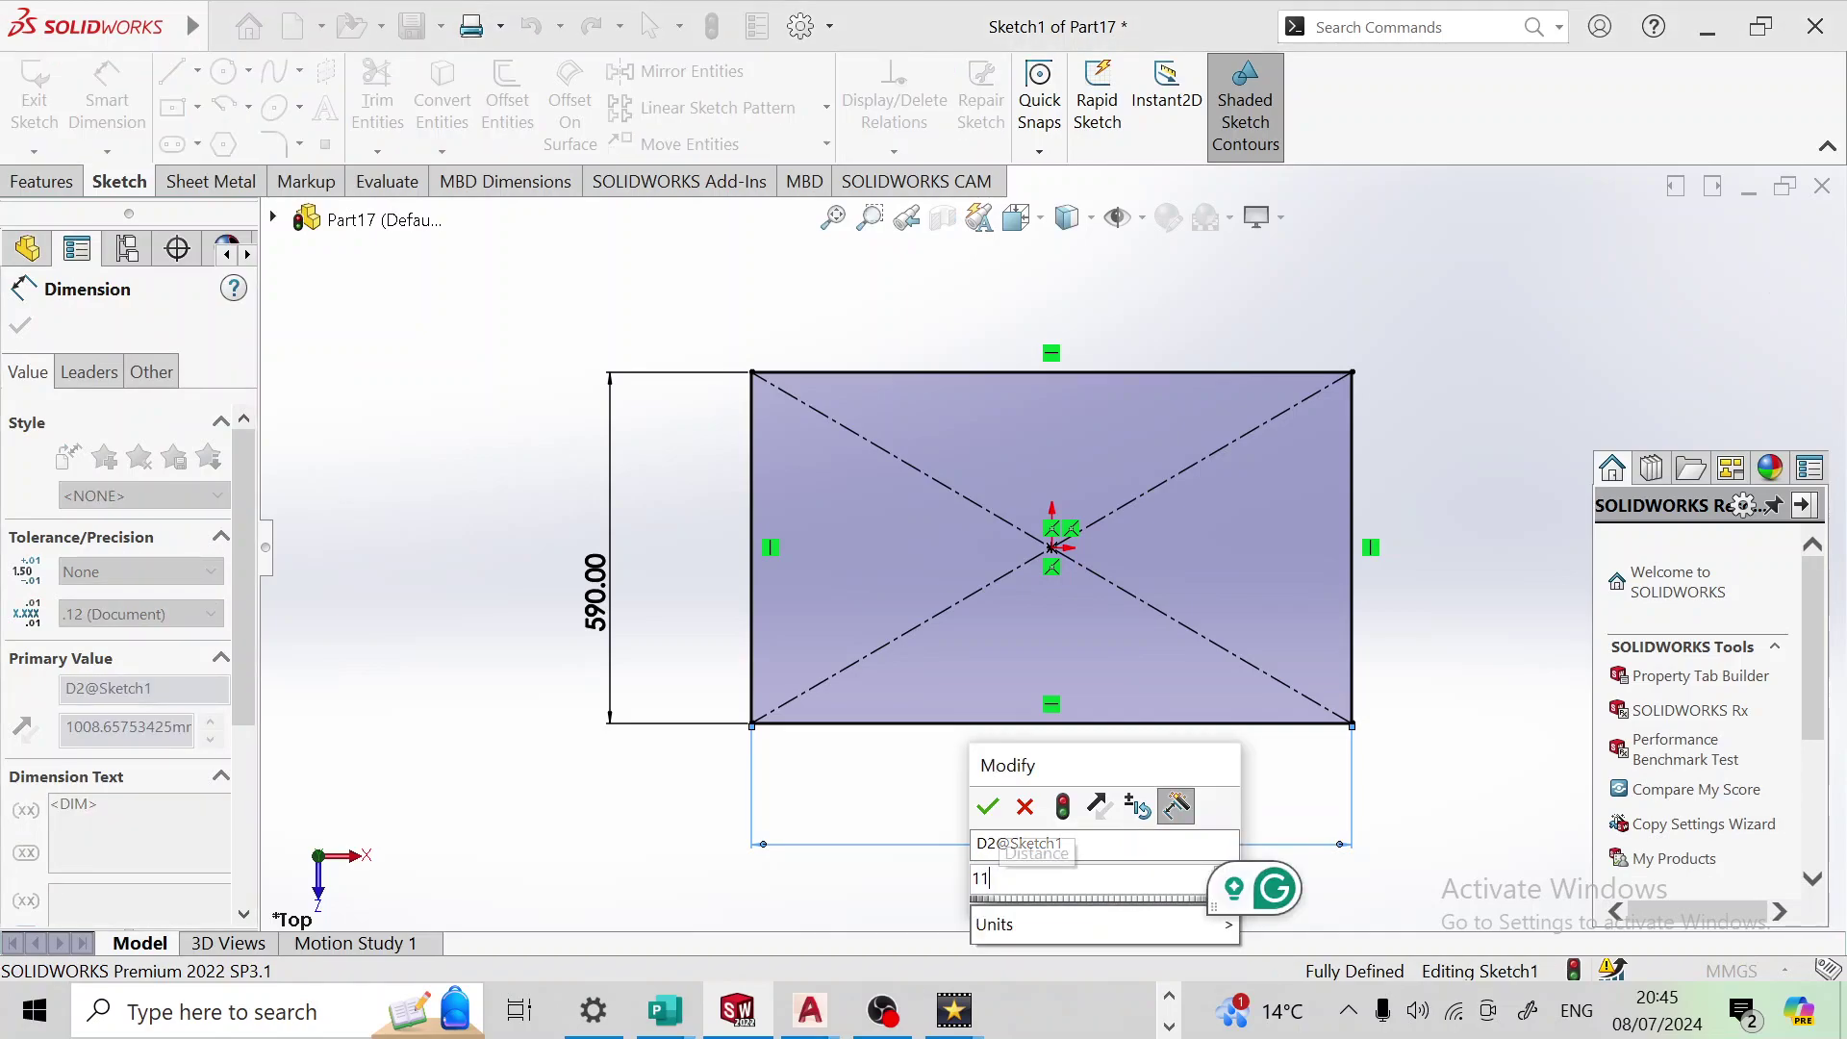
text(30)
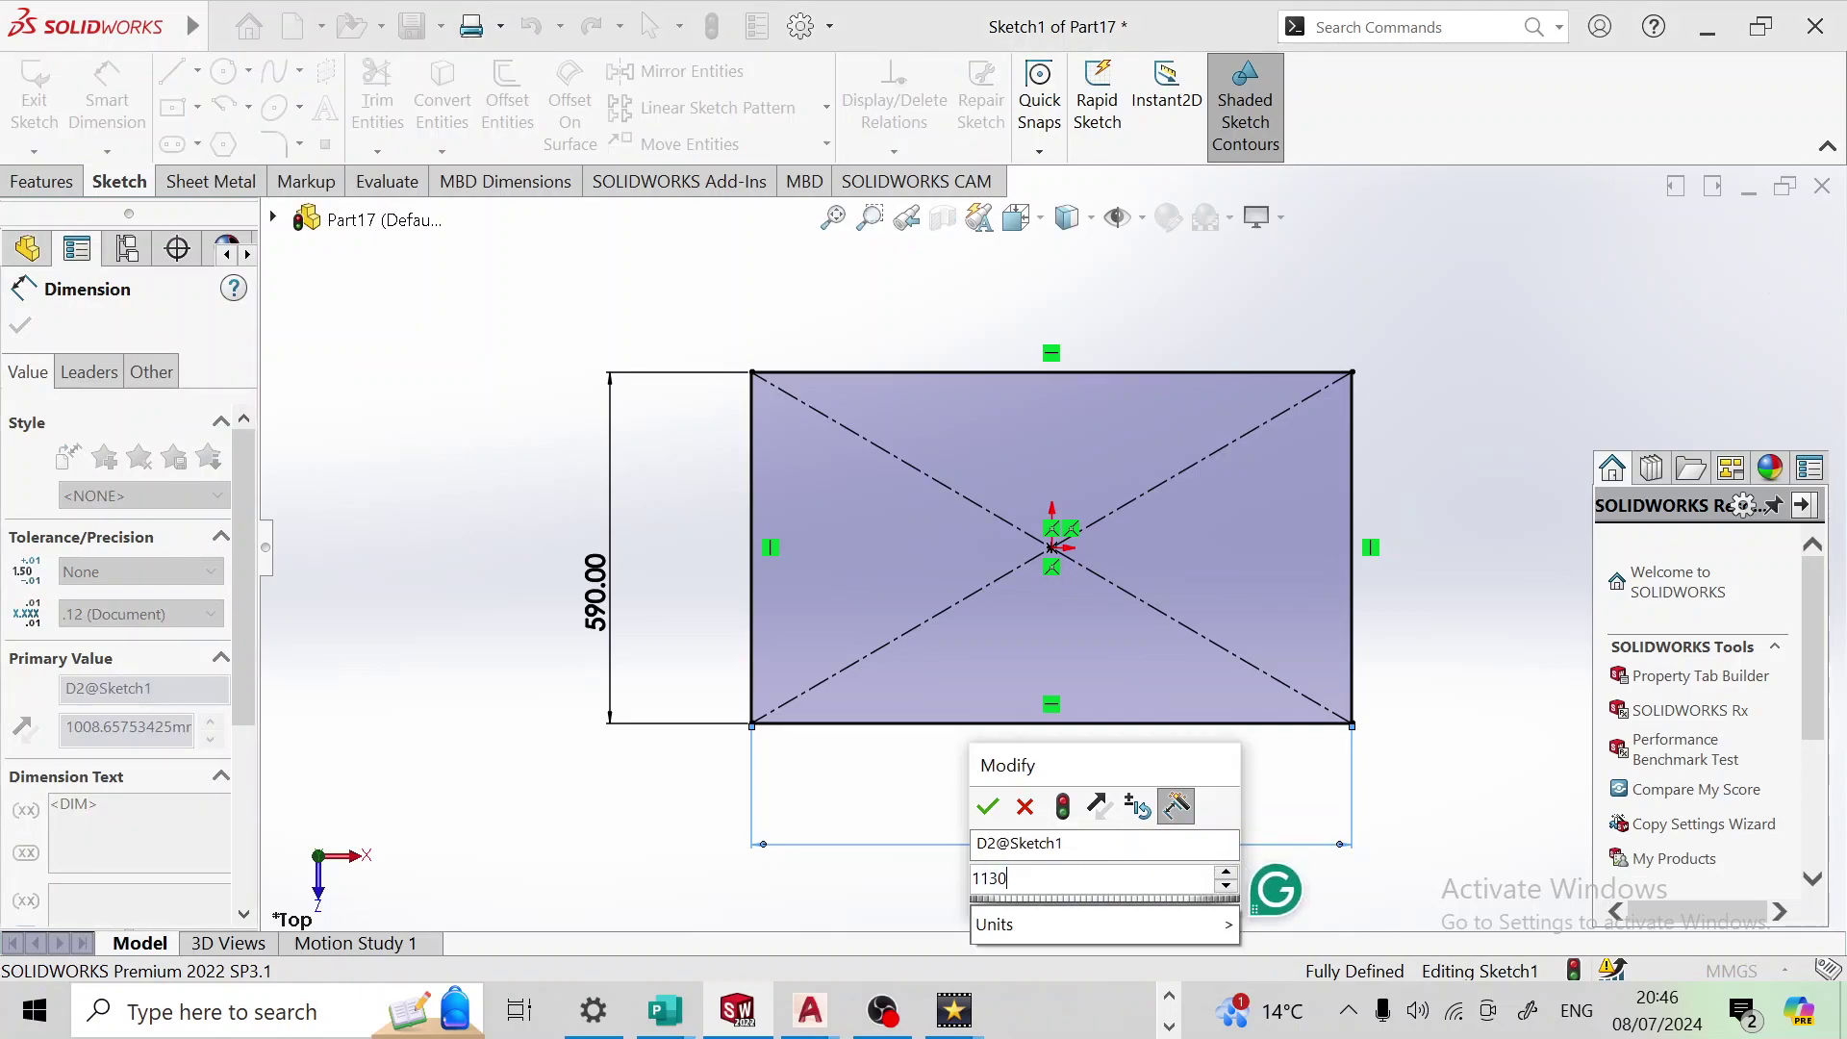
click(985, 809)
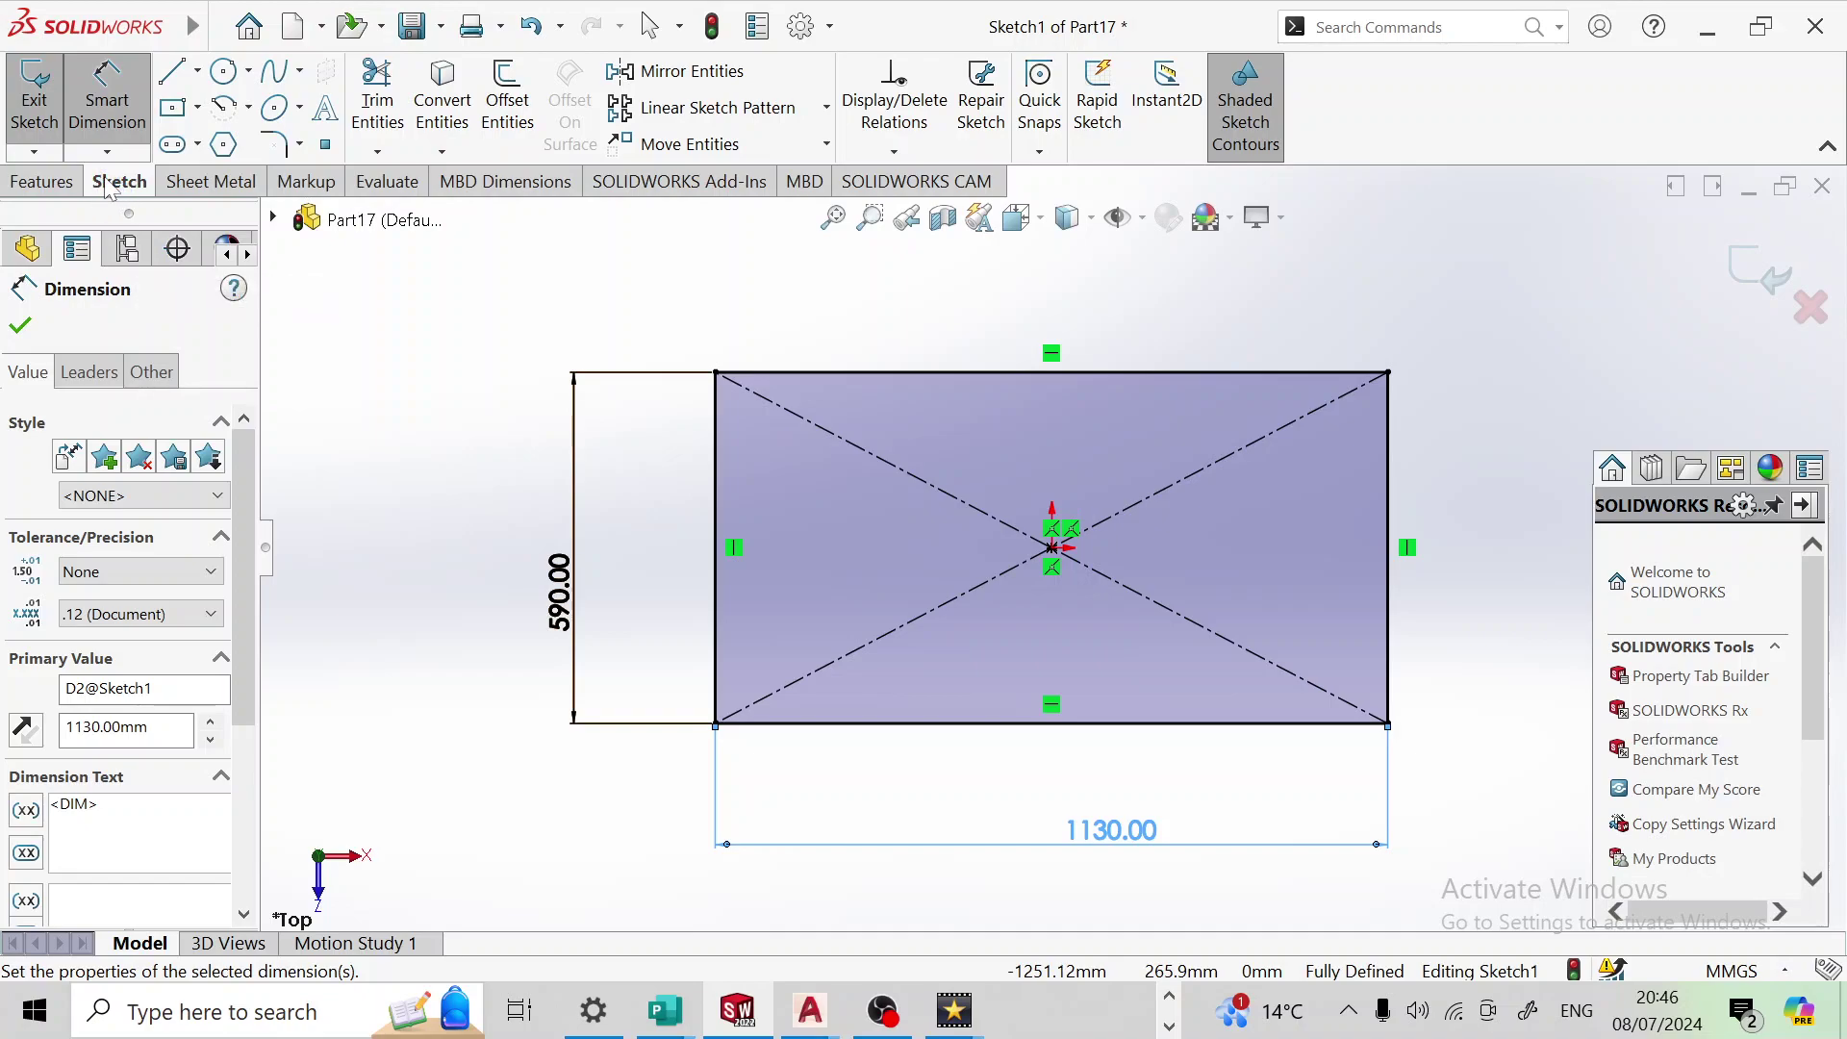
click(208, 182)
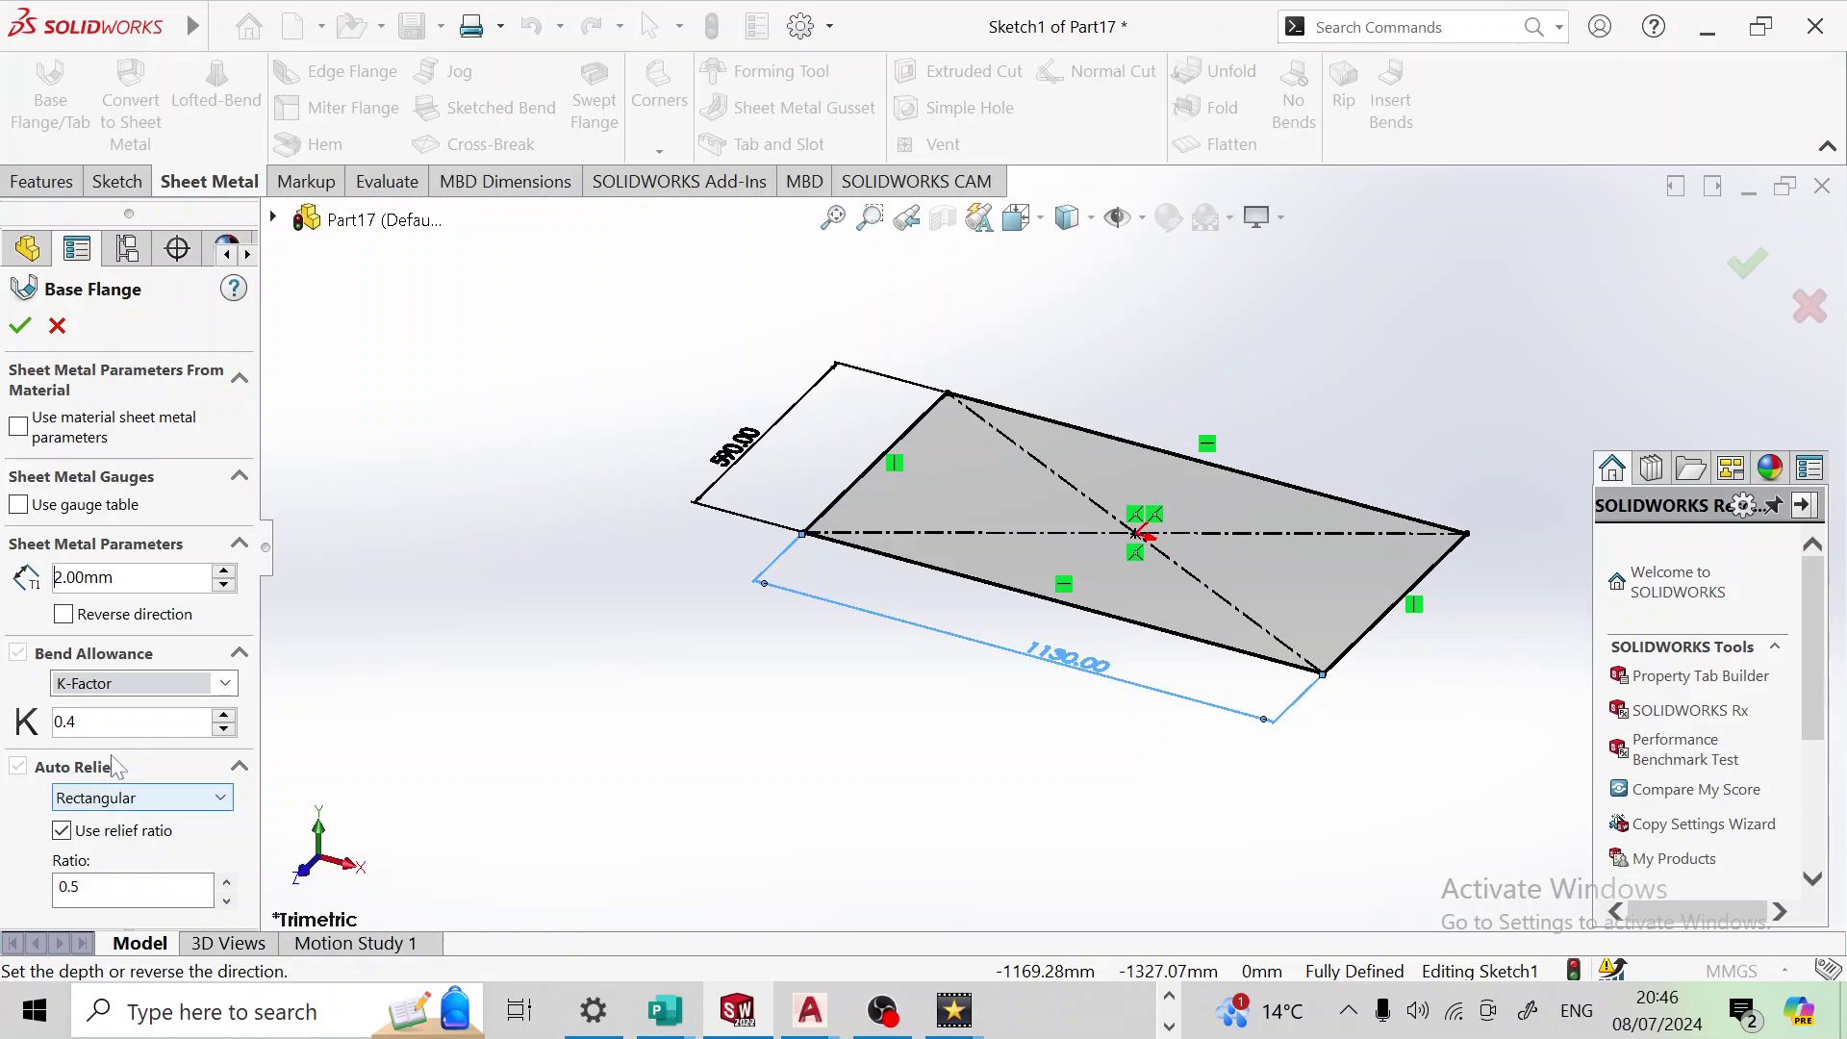
Step: Change the base flange K-factor to 0.5, keep 2.00 mm thickness, and accept it
key(BackSpace)
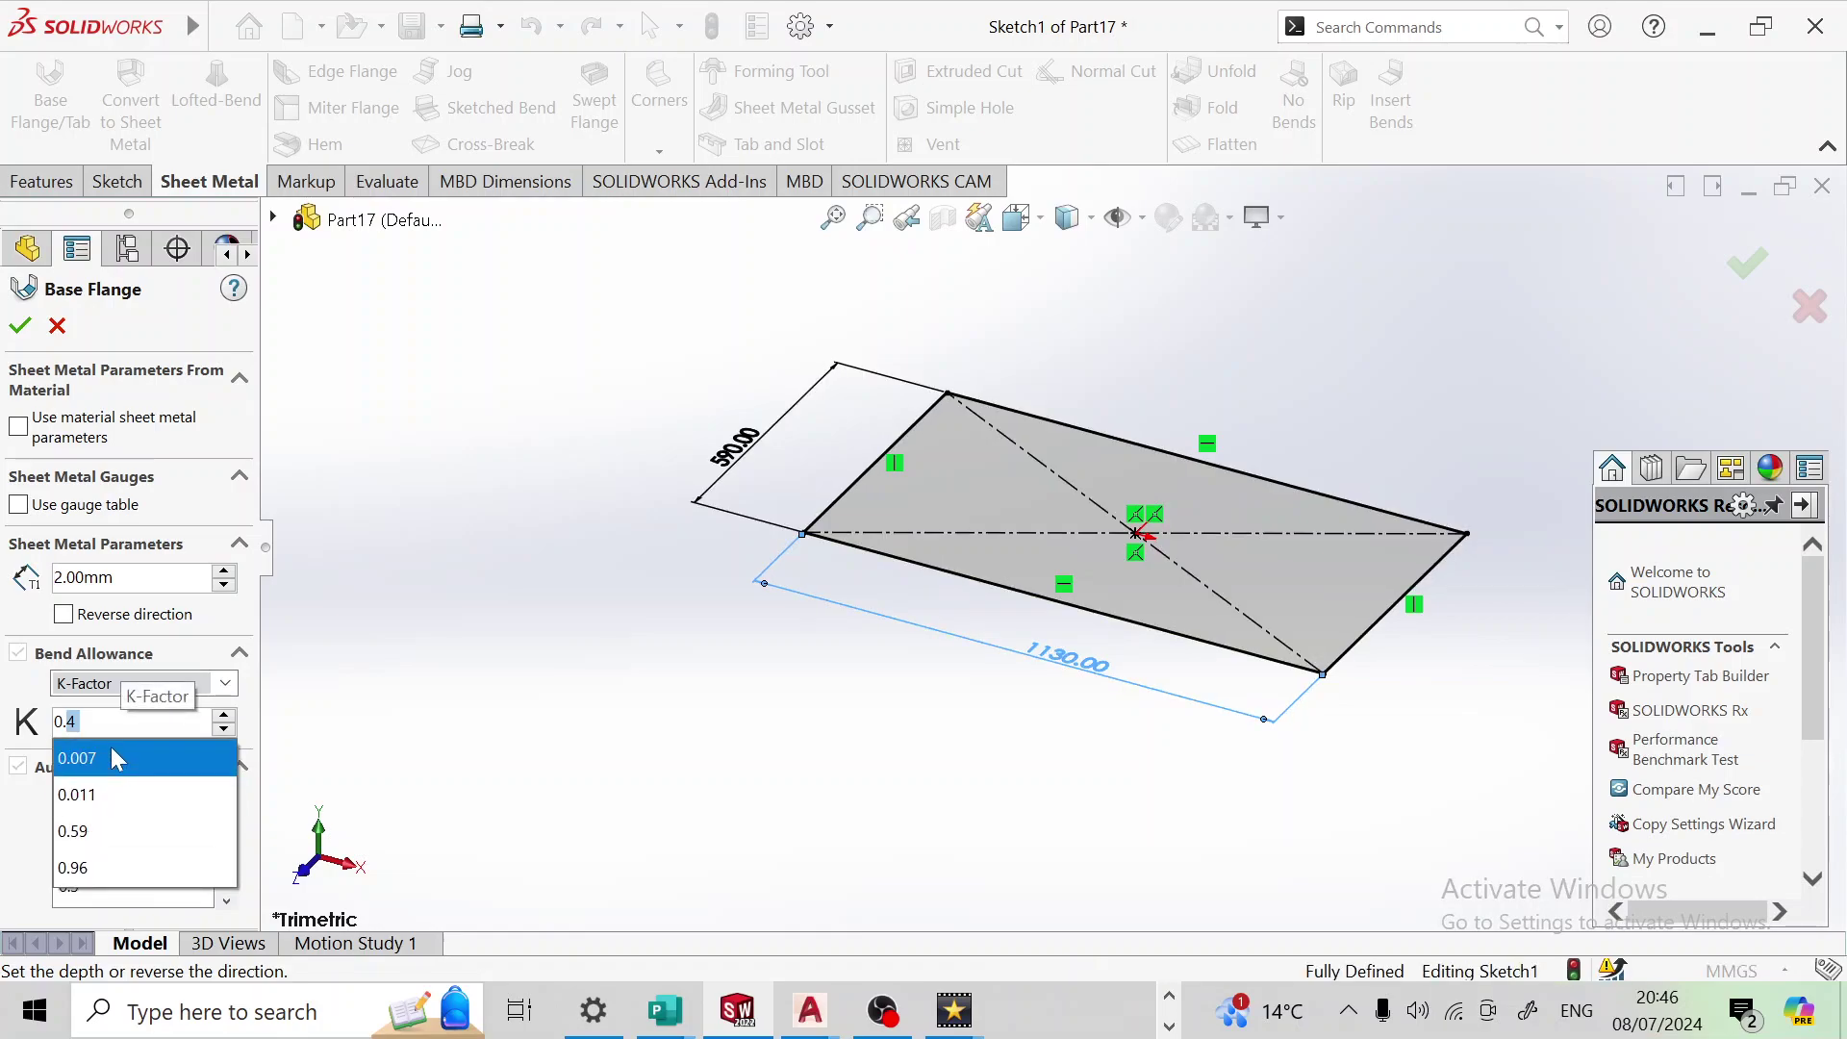
text(5)
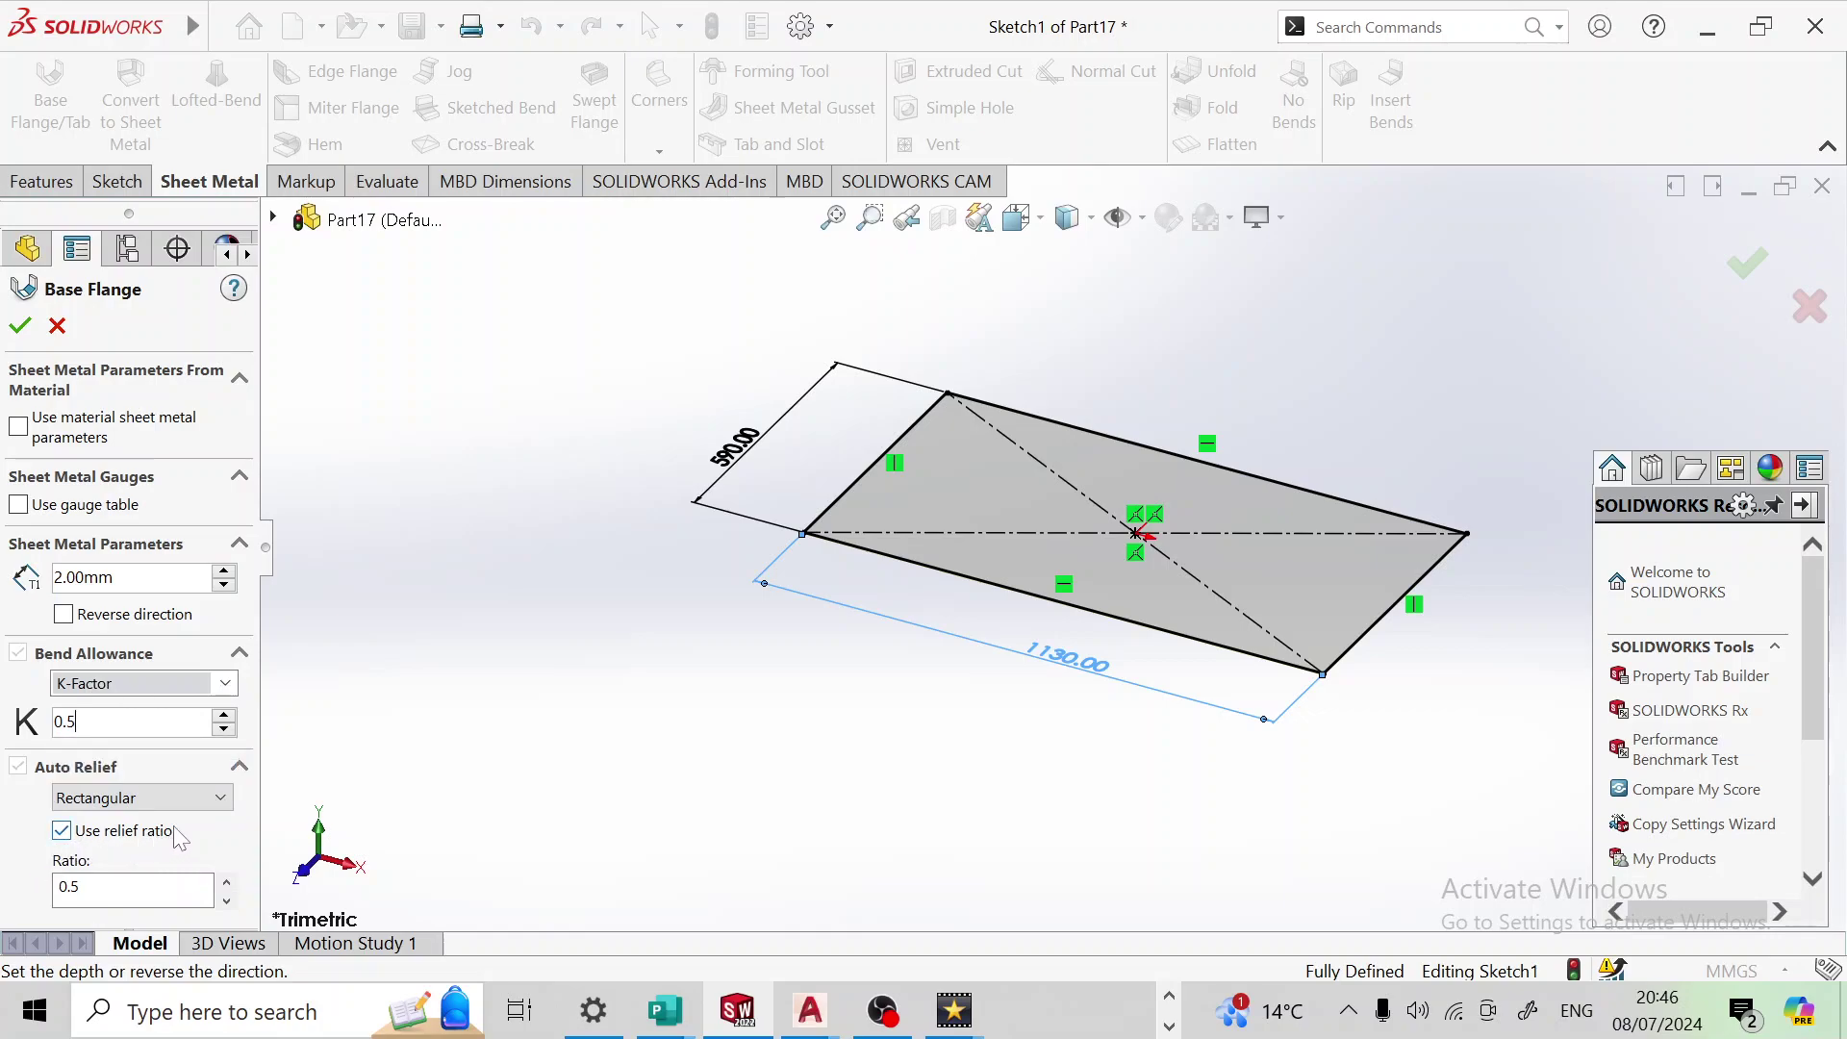
click(21, 328)
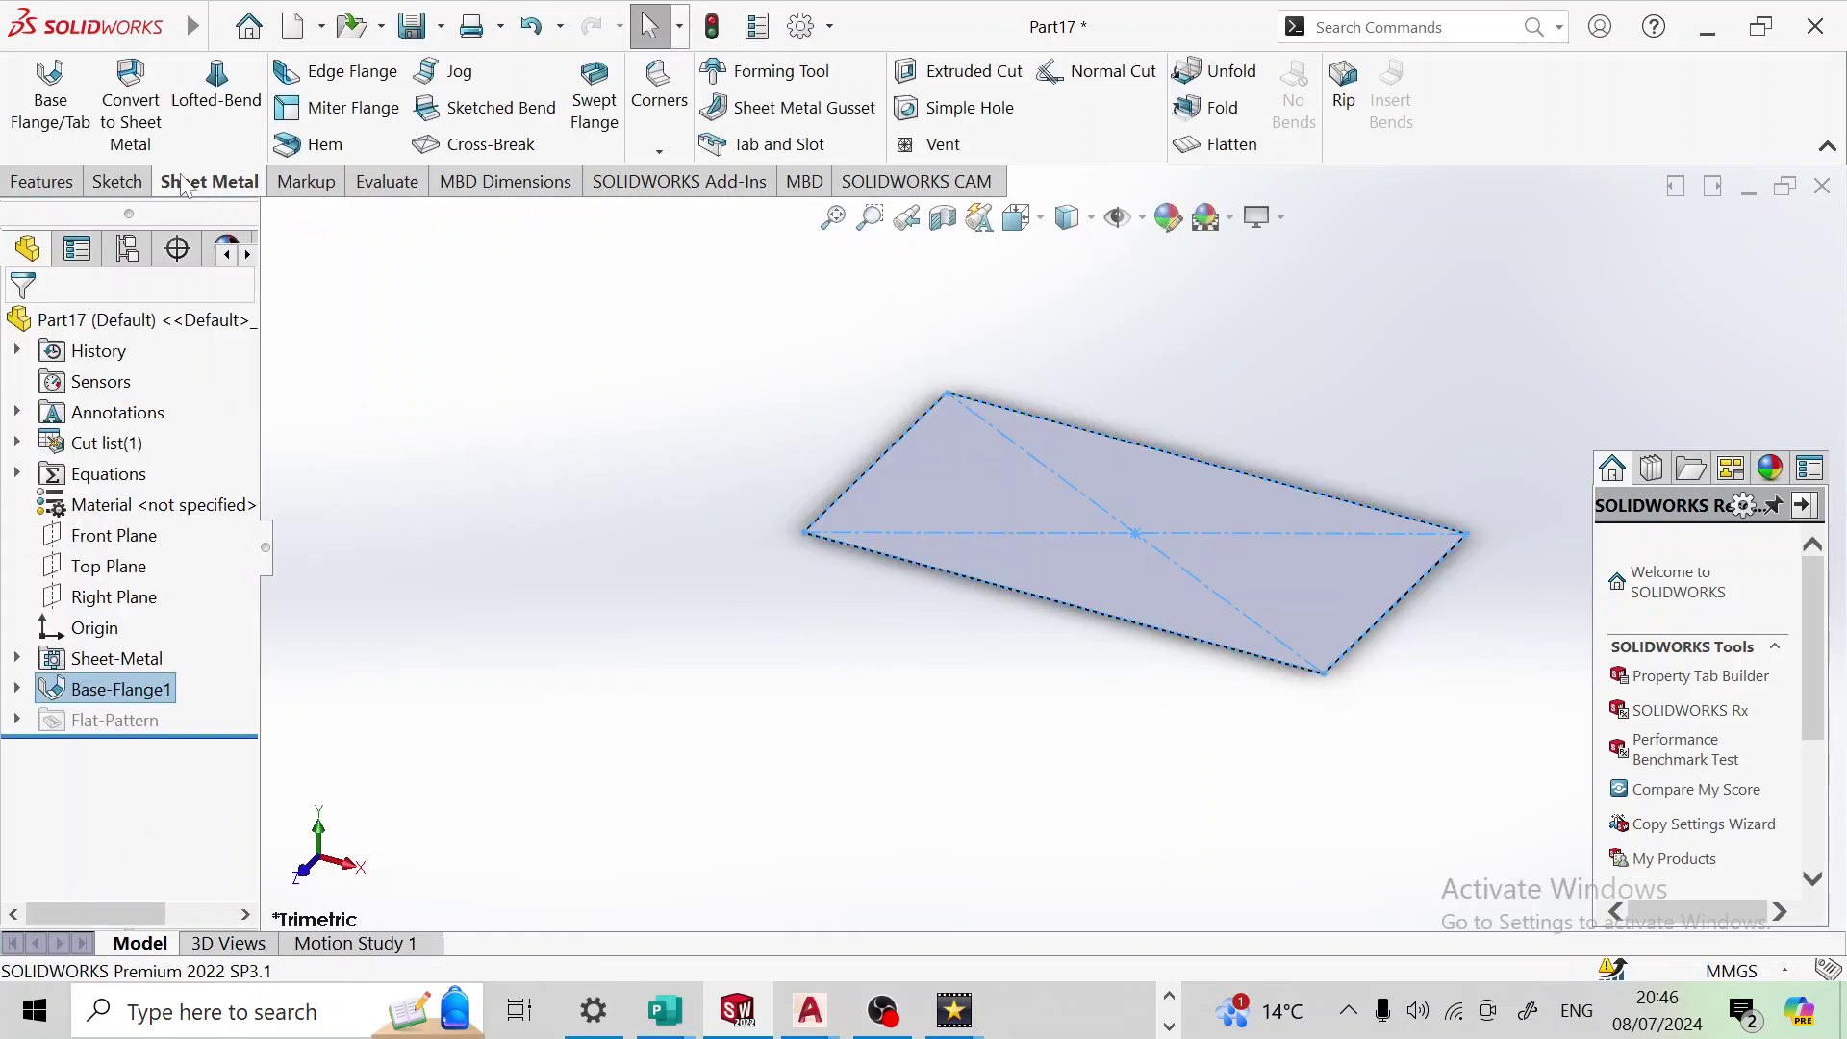
Step: Start an edge flange on the plate's short end edge
click(315, 75)
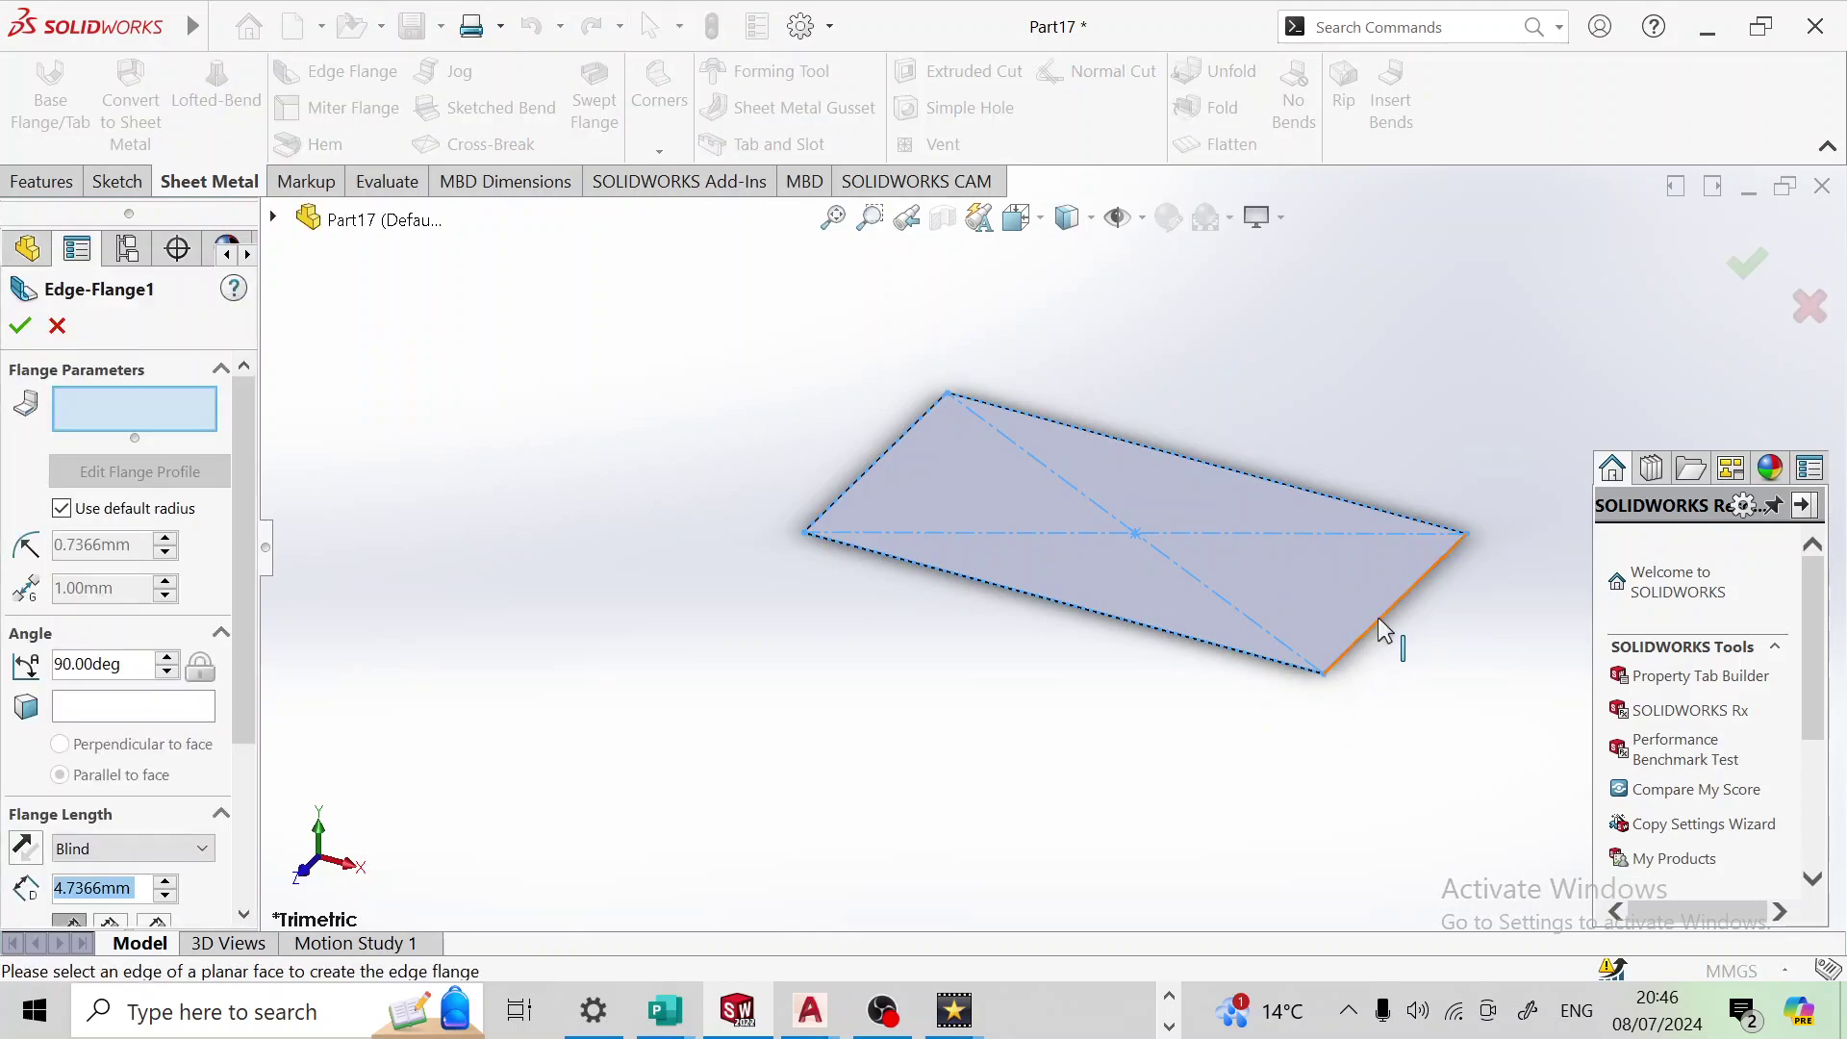
scroll(1385, 624, down, 2)
scroll(1347, 601, down, 2)
scroll(1226, 611, down, 3)
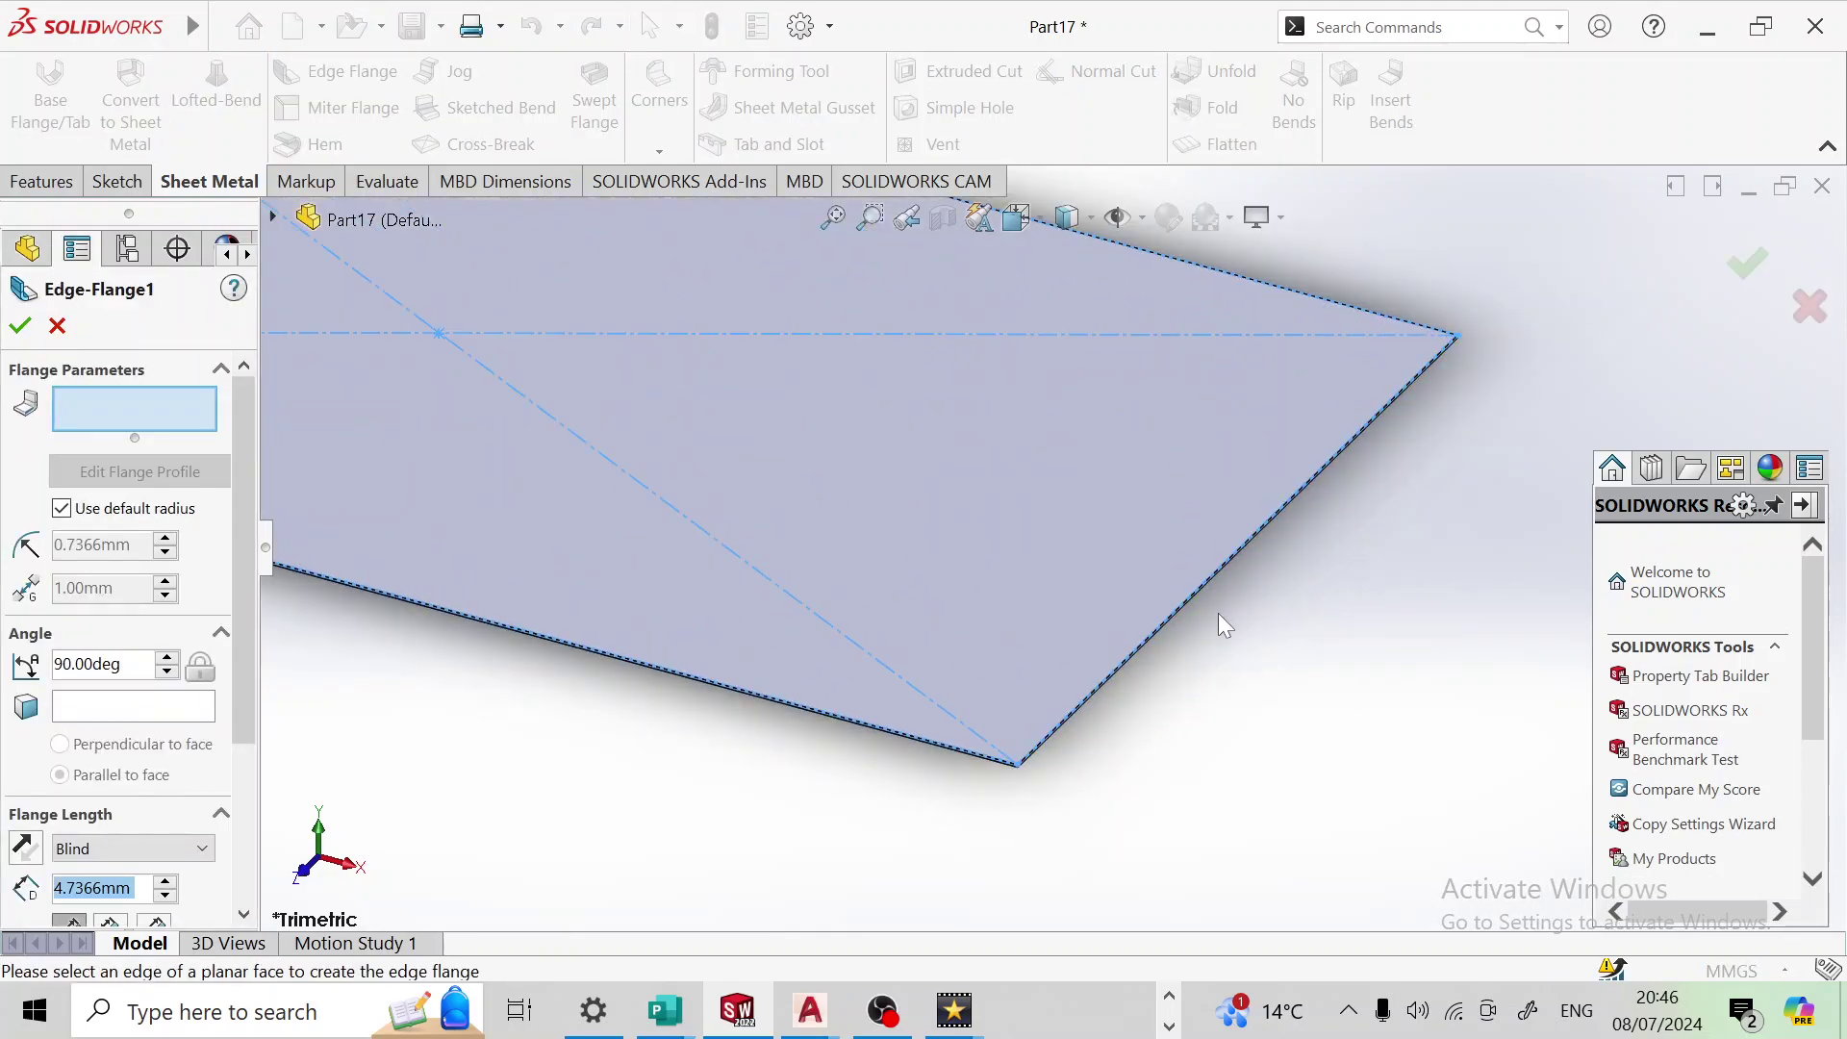
click(1097, 705)
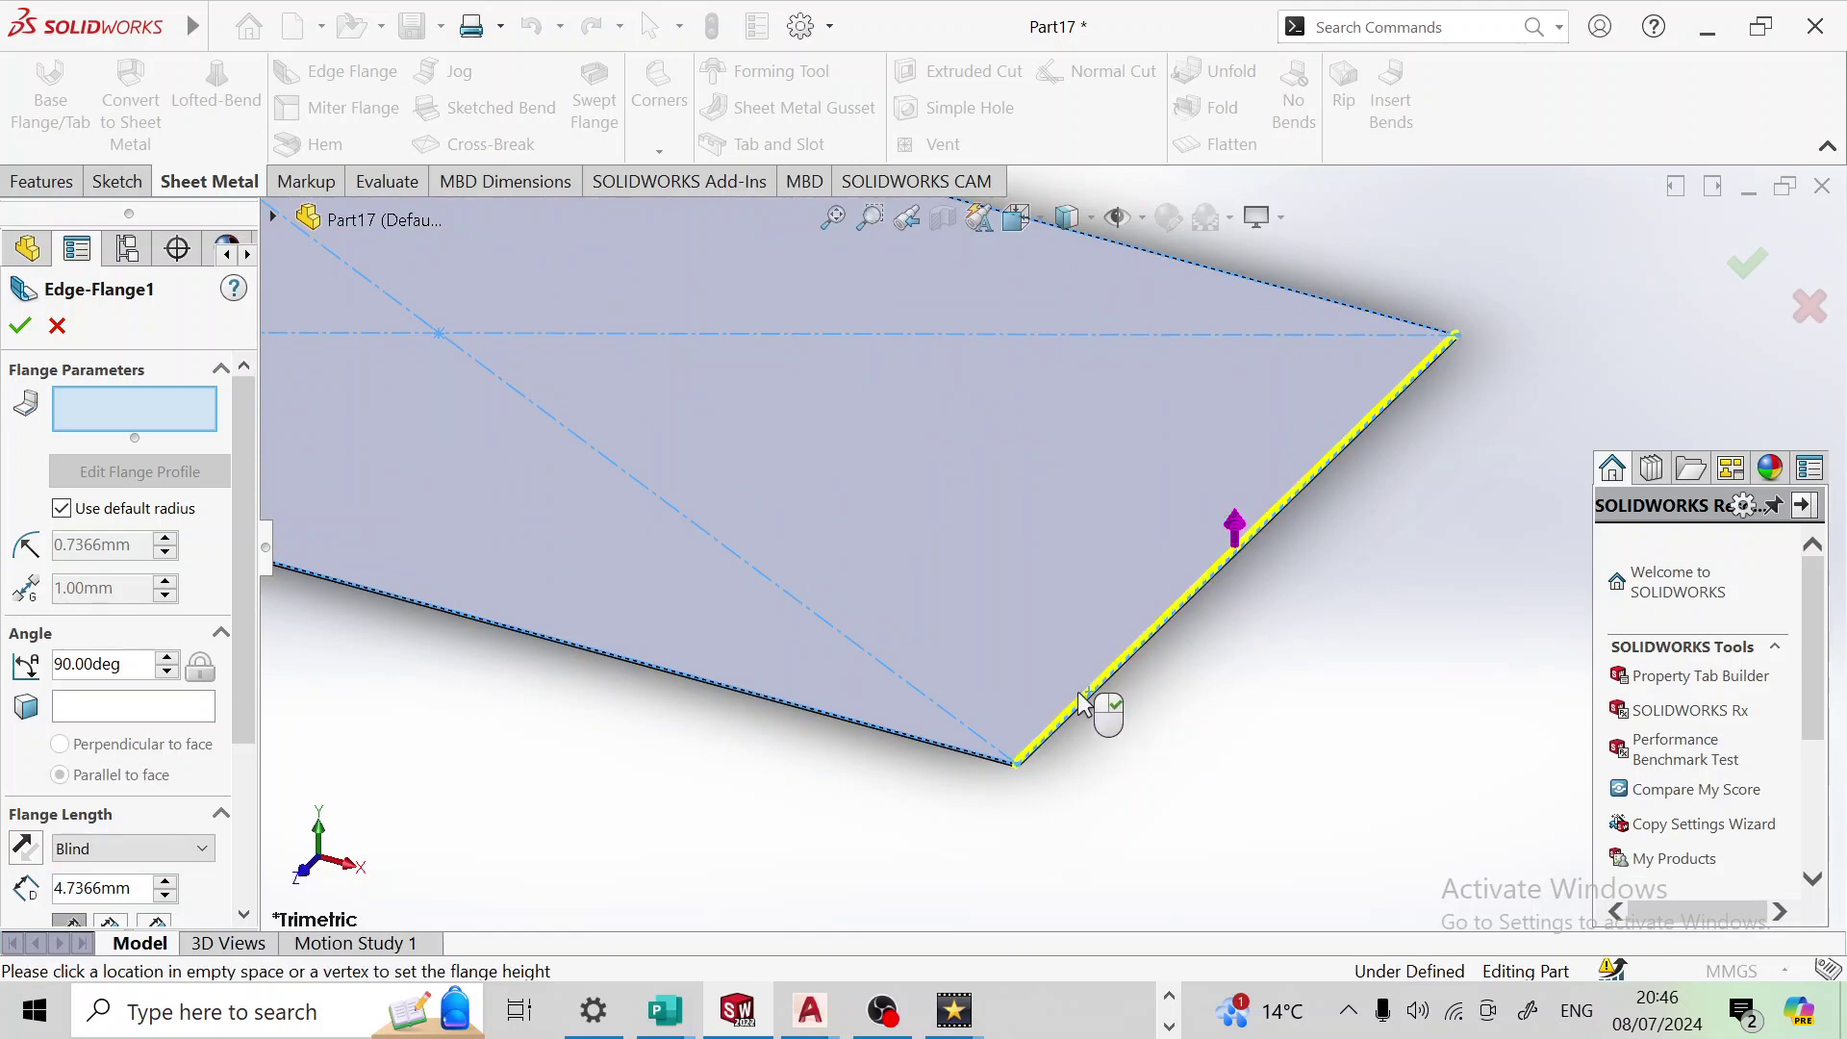
scroll(1472, 433, up, 2)
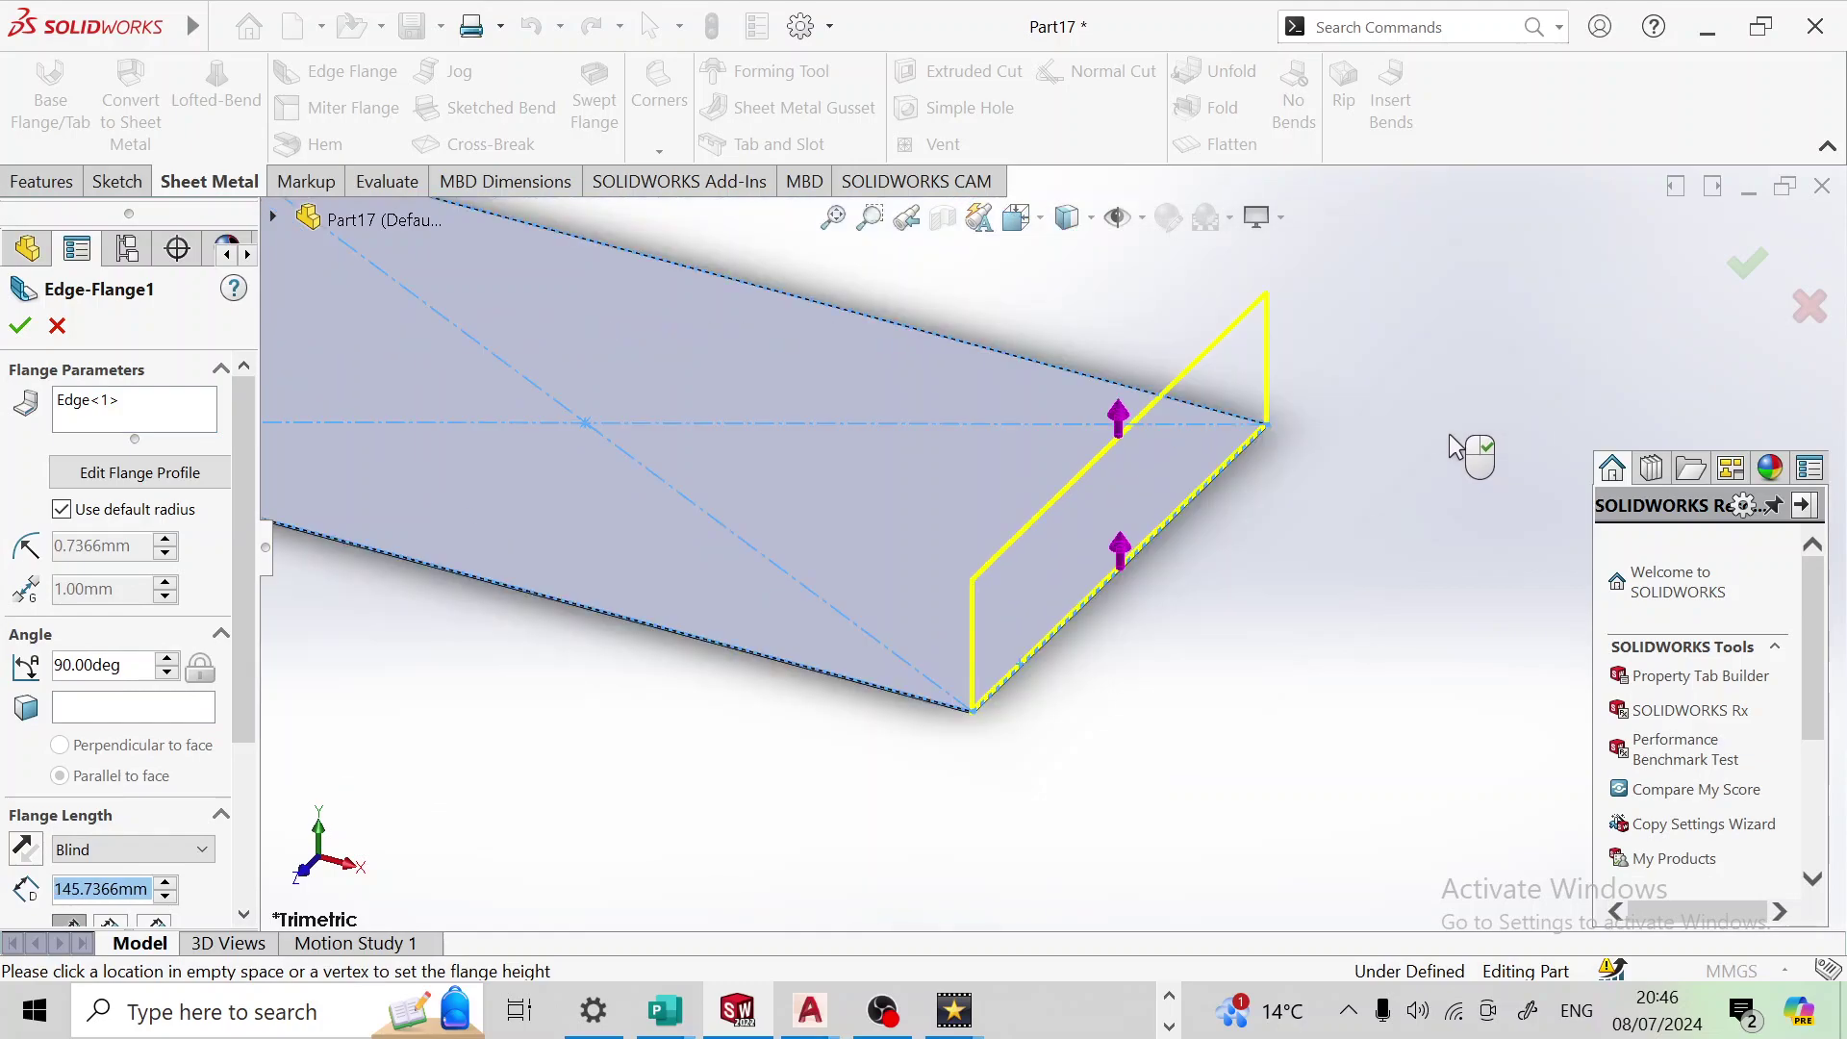
scroll(1474, 454, up, 2)
scroll(1462, 457, up, 1)
scroll(1472, 472, up, 2)
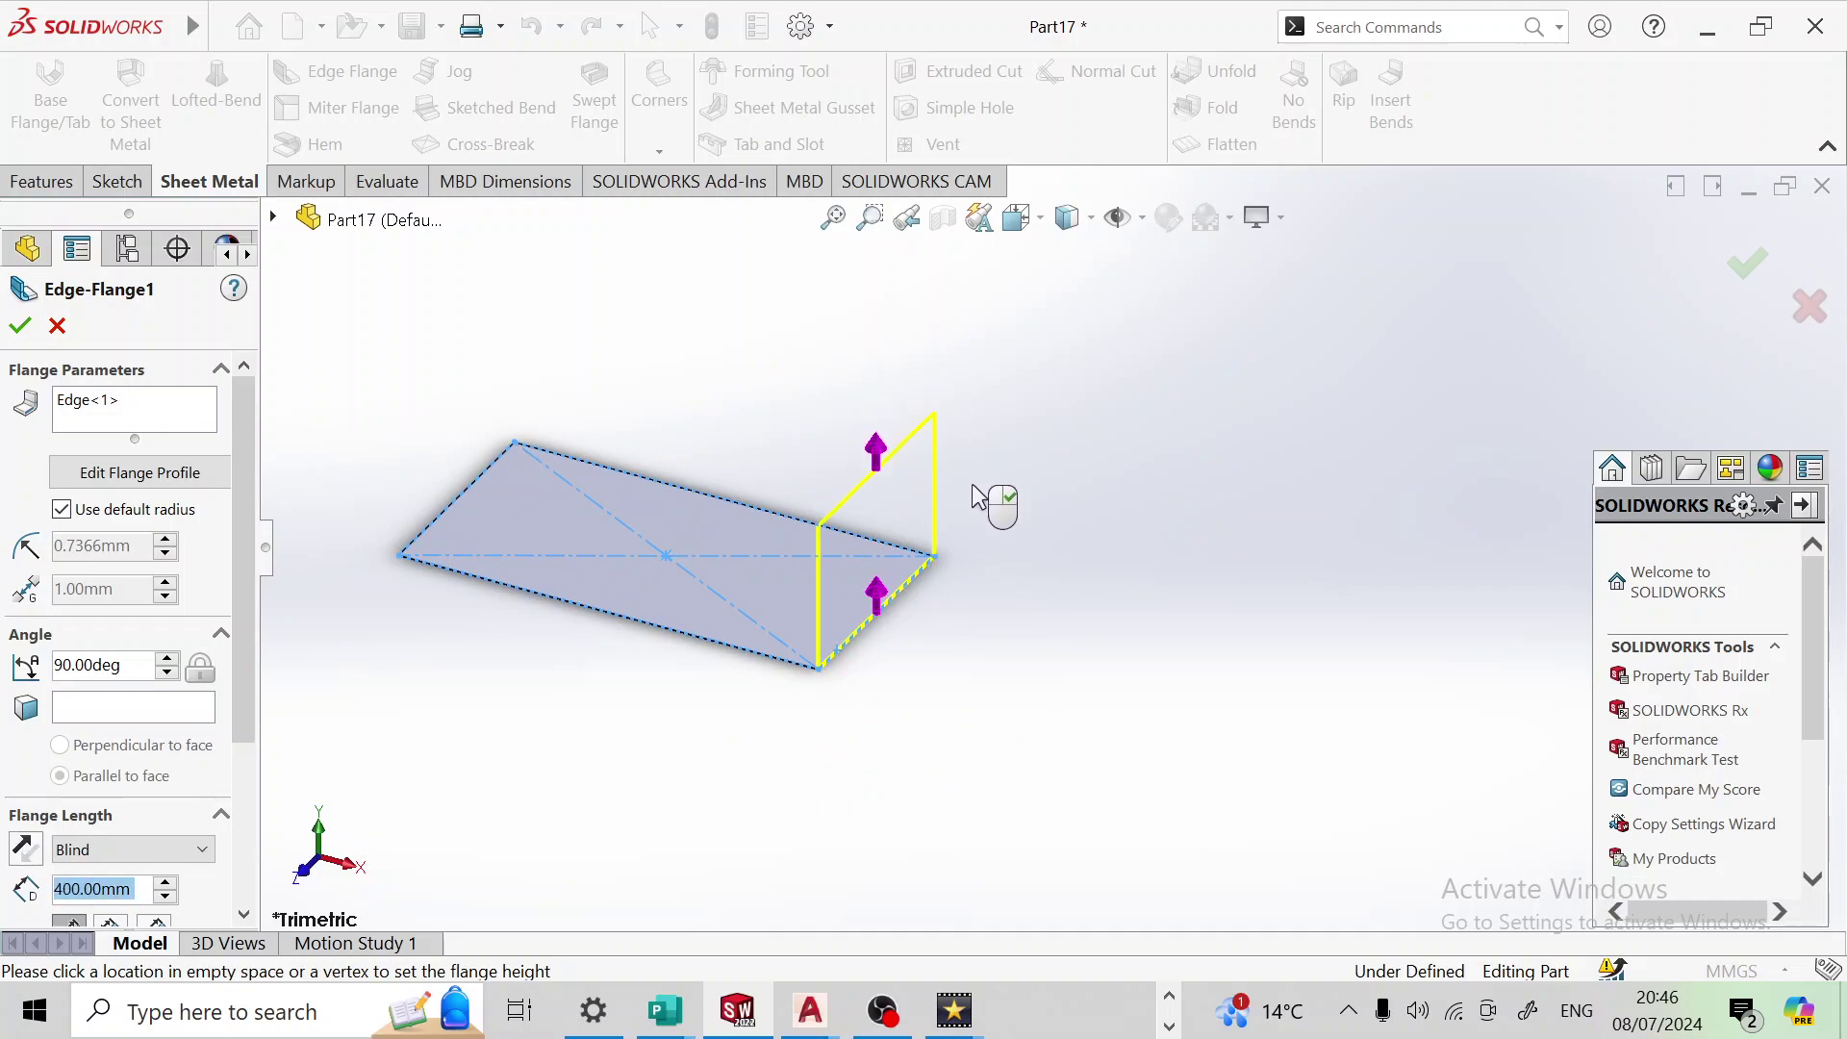
Step: Set the 90° flange length to 330 mm and accept the flange
click(946, 502)
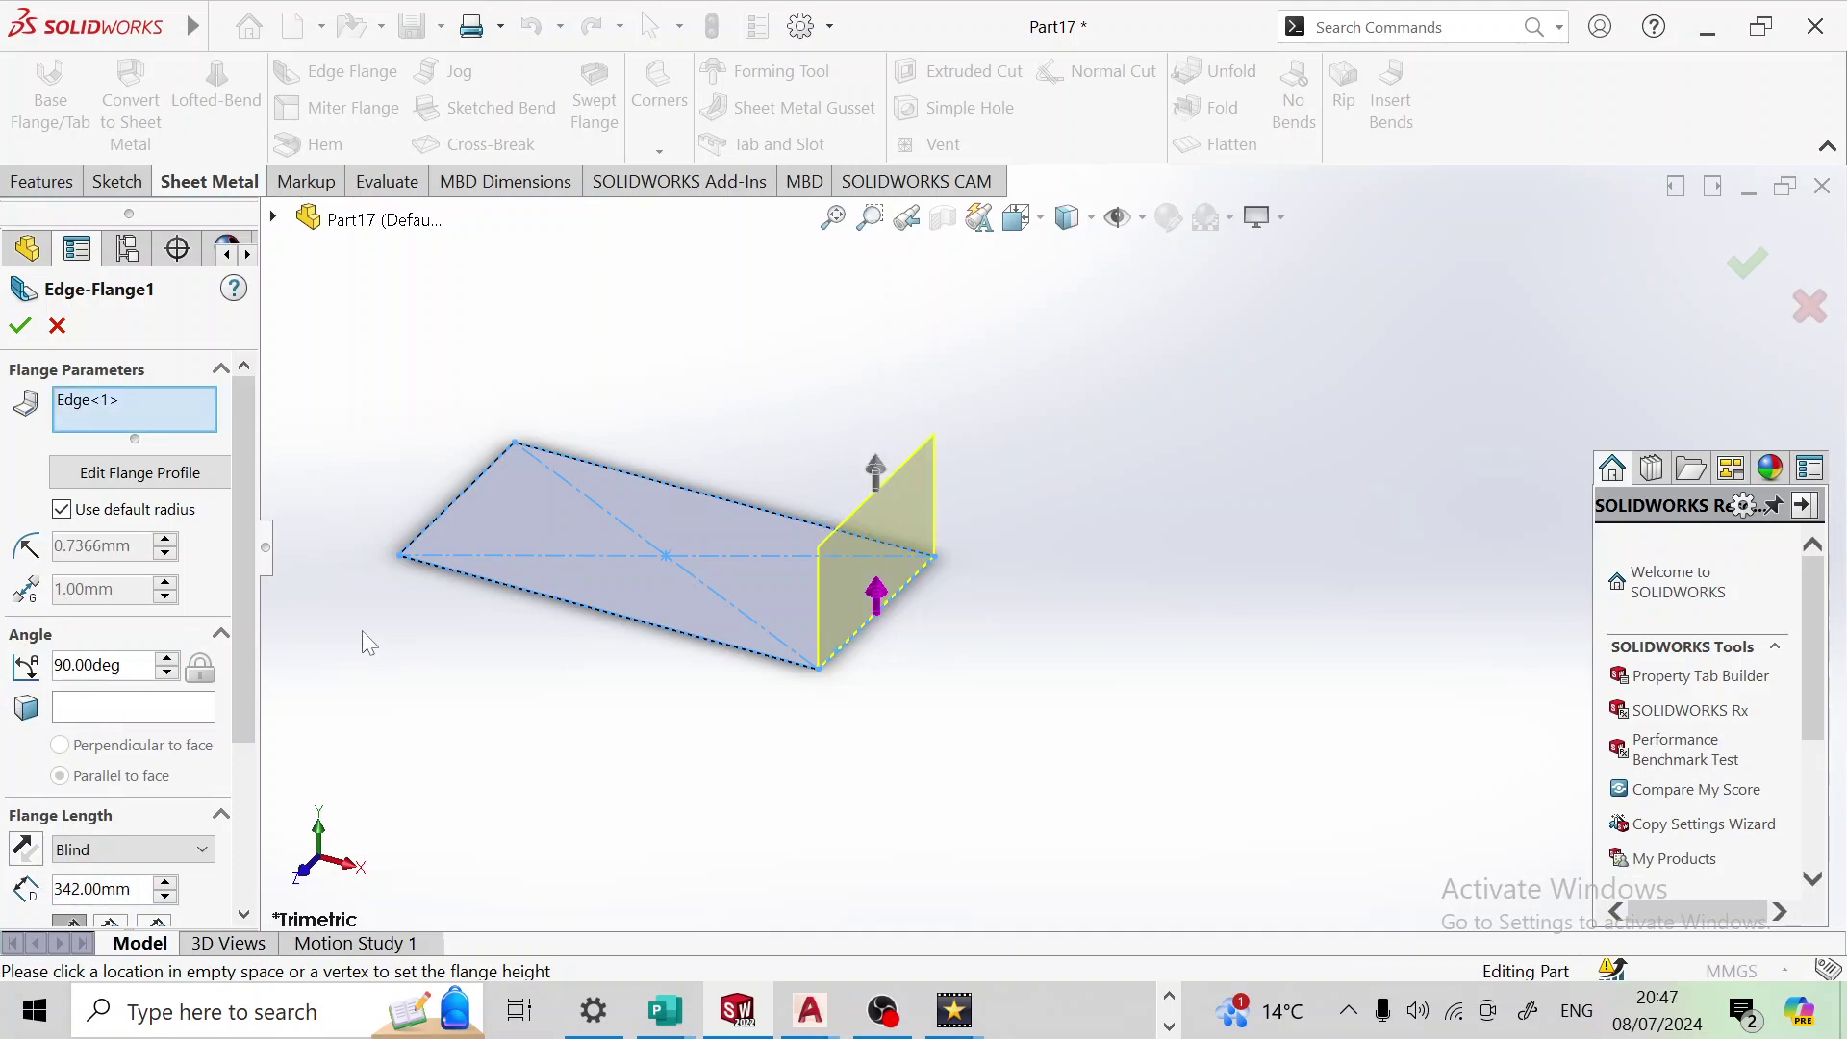
drag(245, 627, 236, 820)
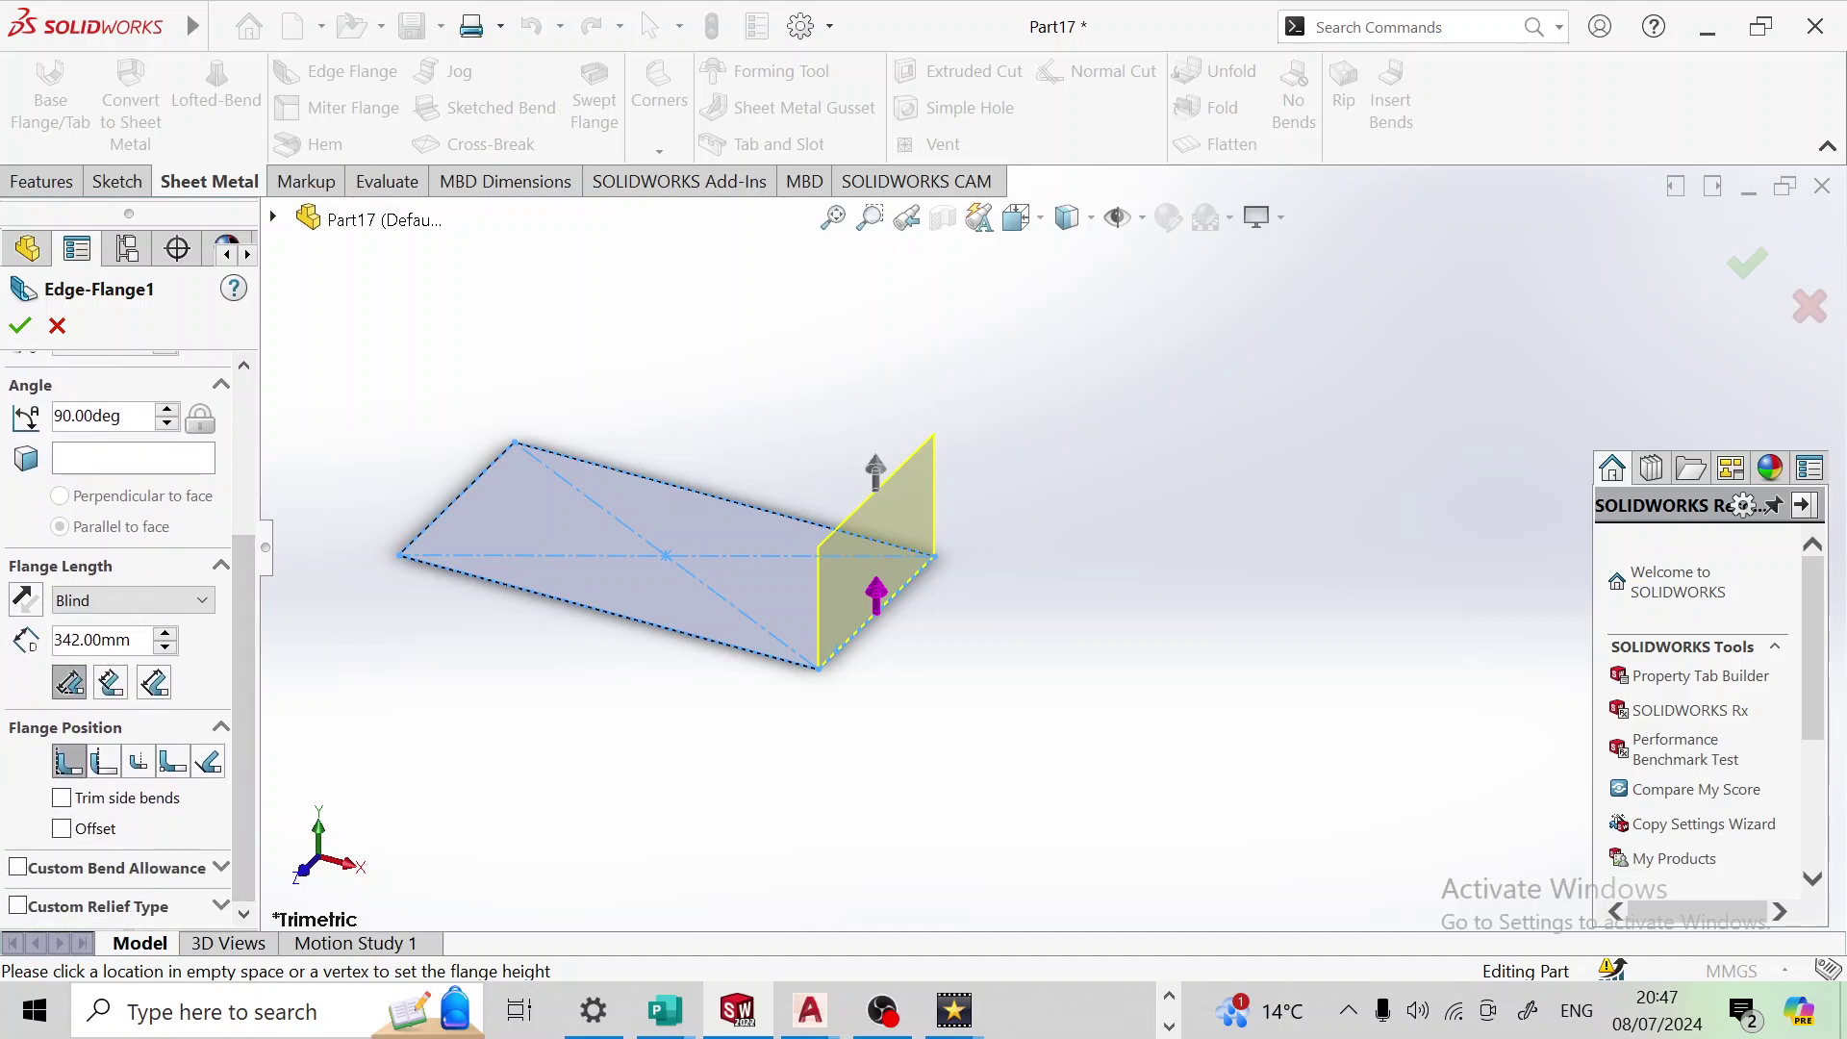
text(3)
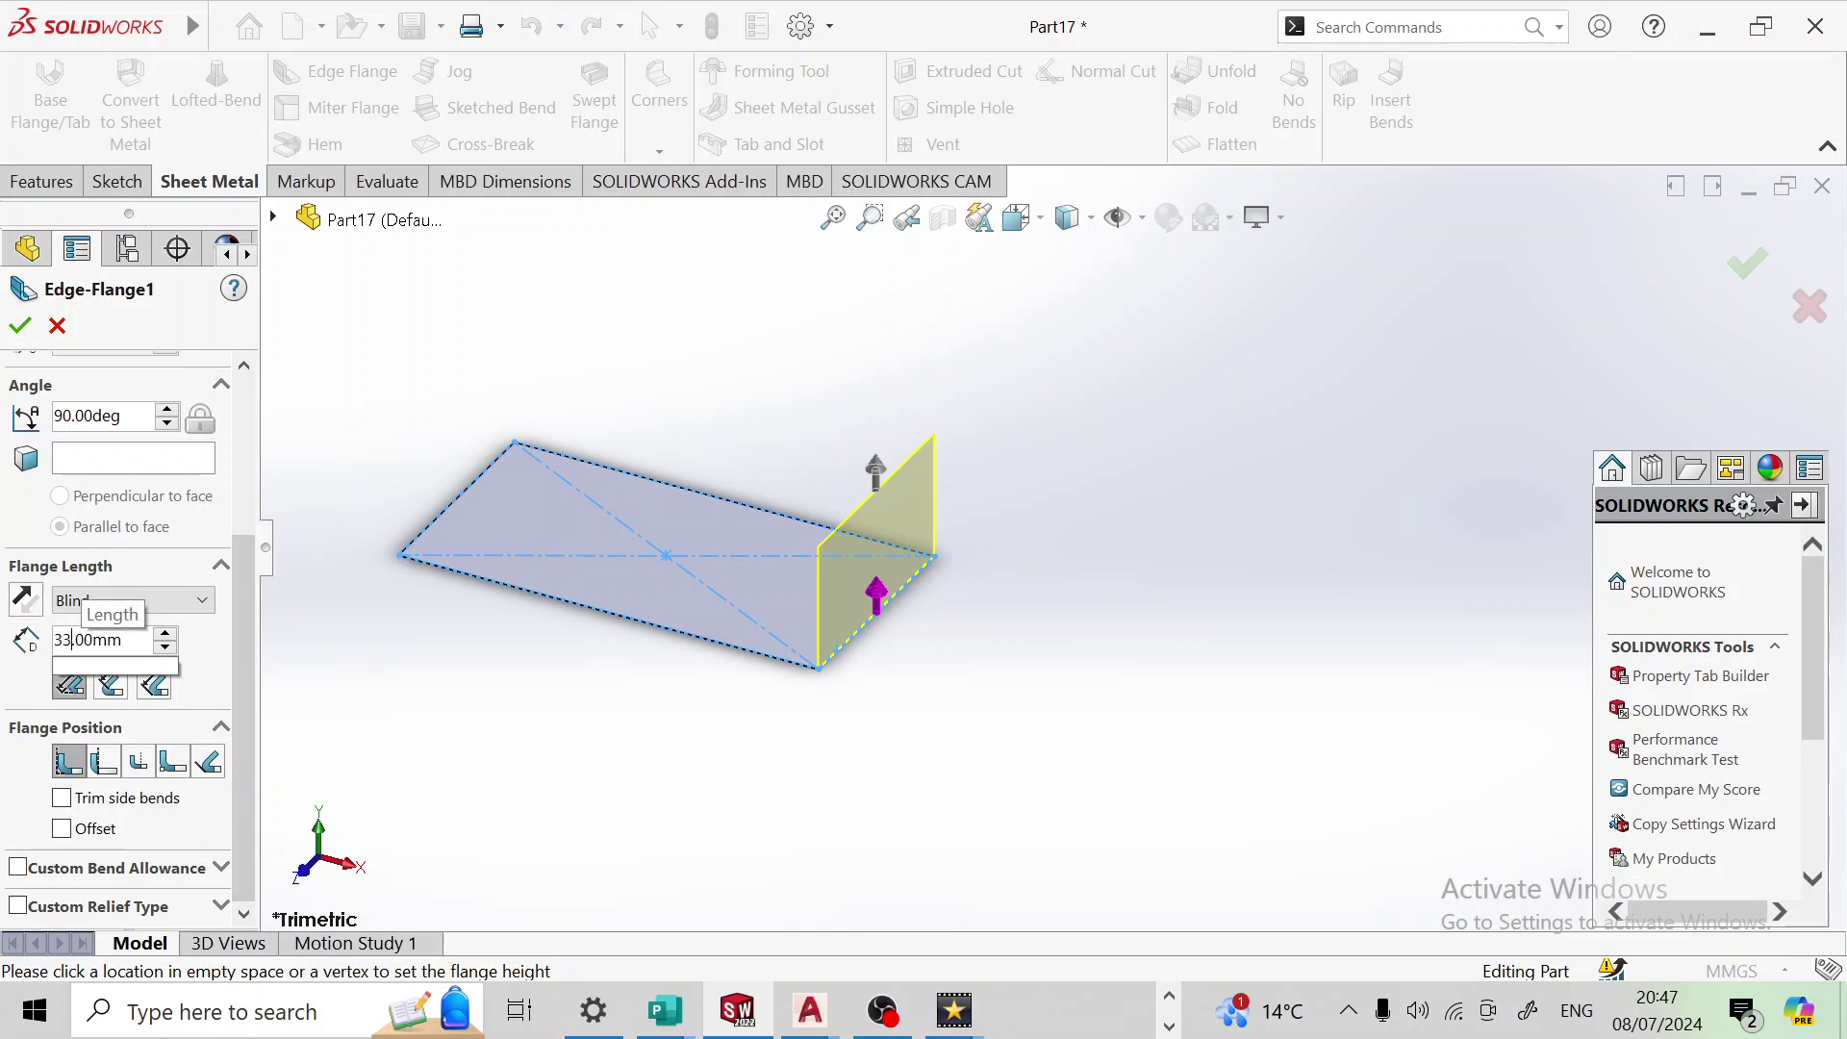
text(0)
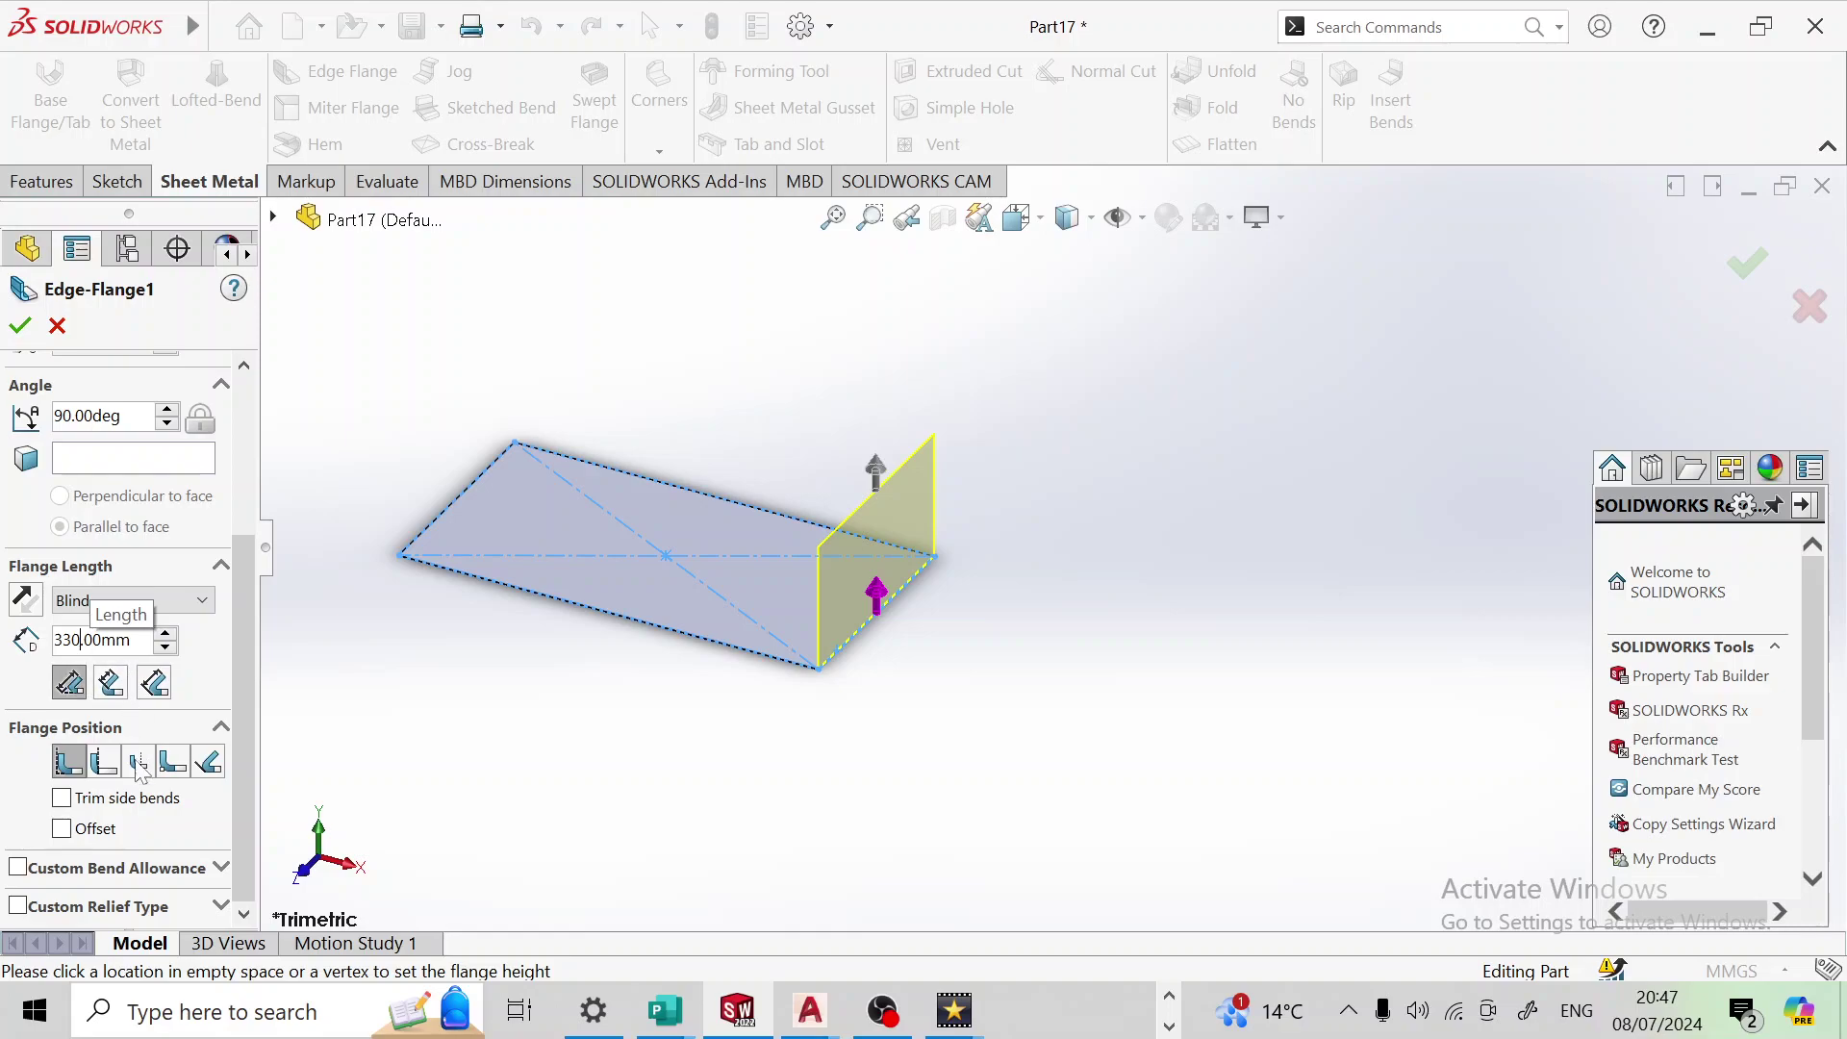
click(21, 326)
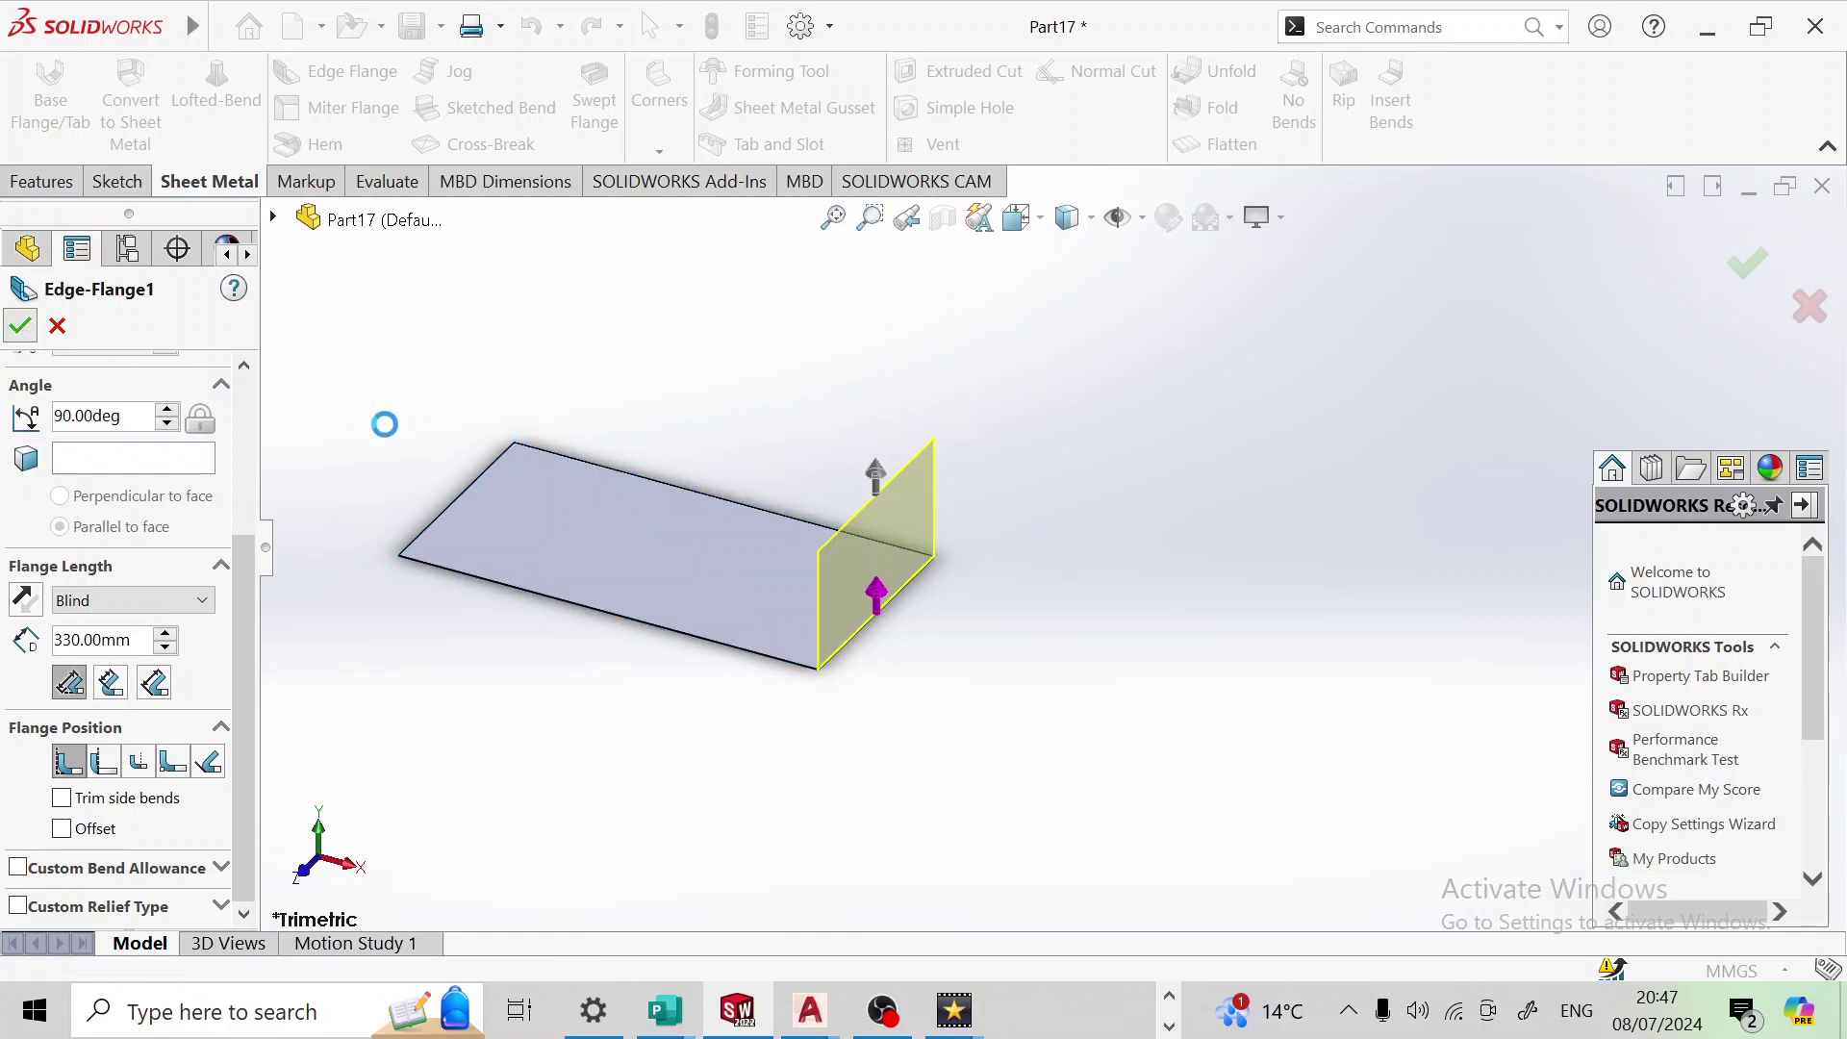
ctrl+middle_drag(447, 512, 671, 508)
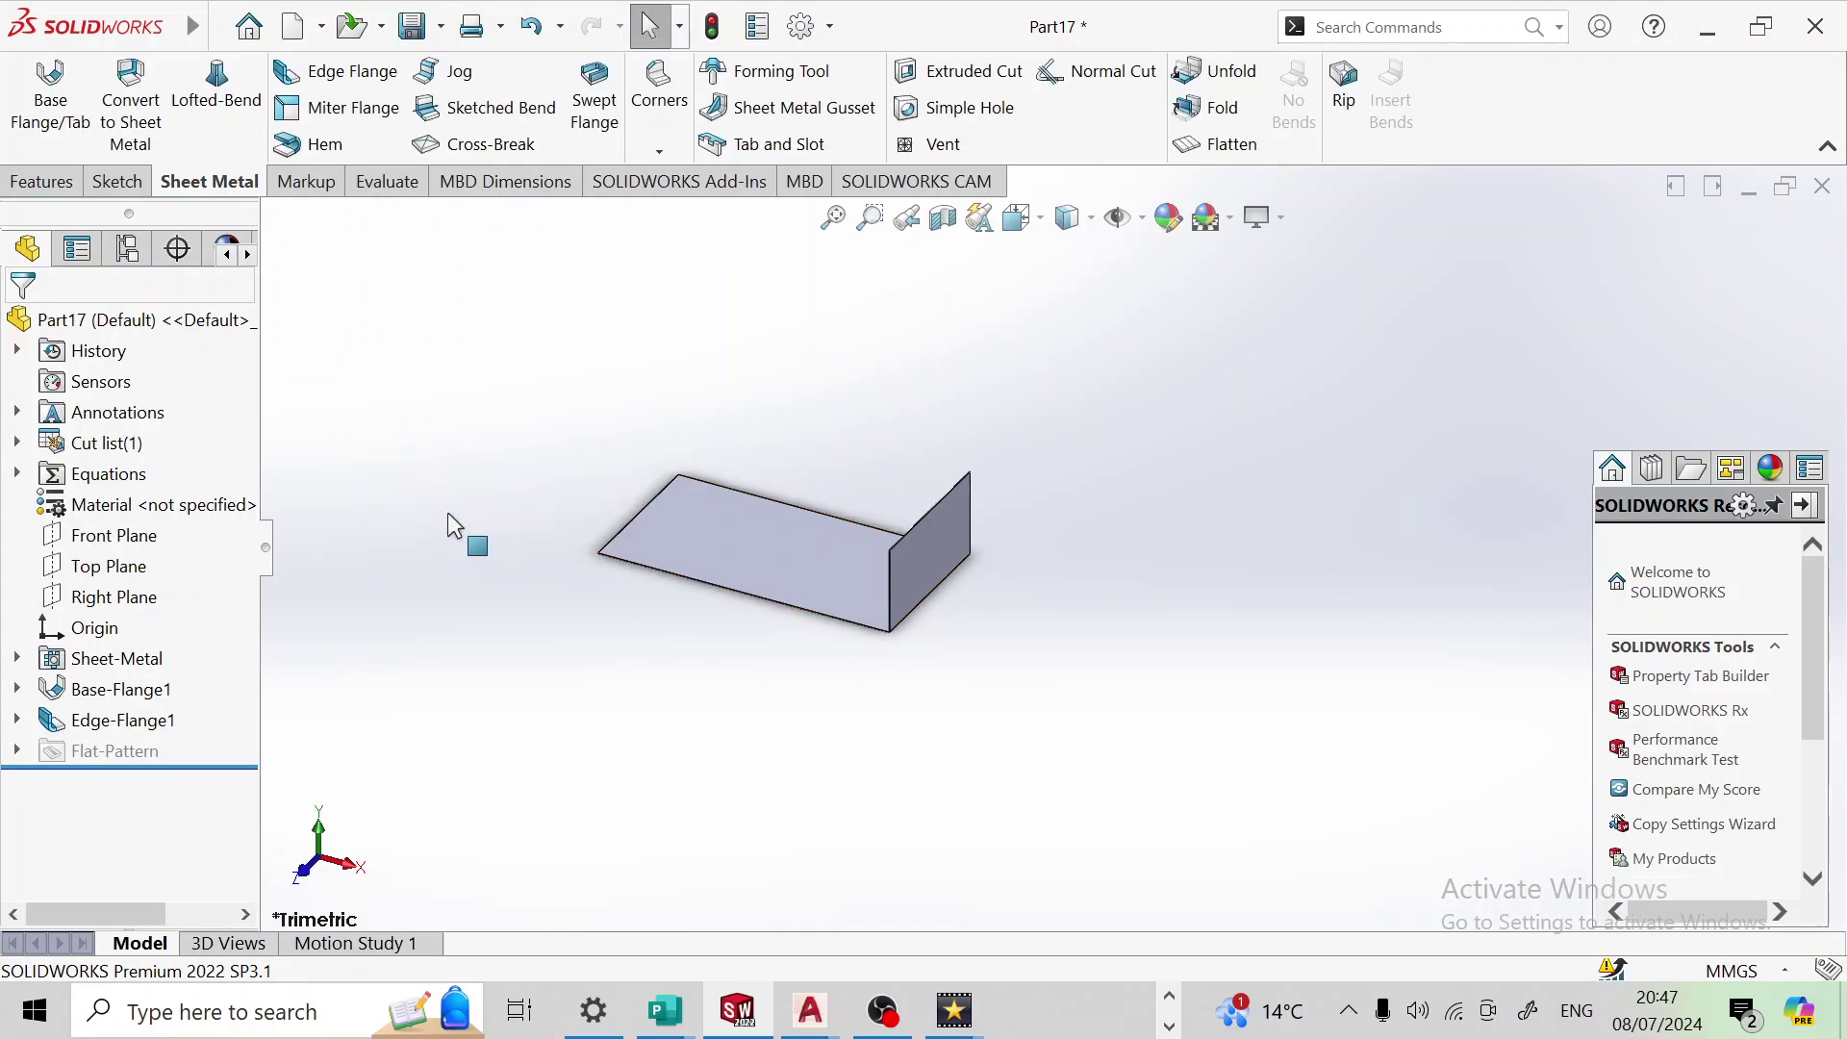
scroll(671, 508, down, 2)
scroll(722, 524, down, 2)
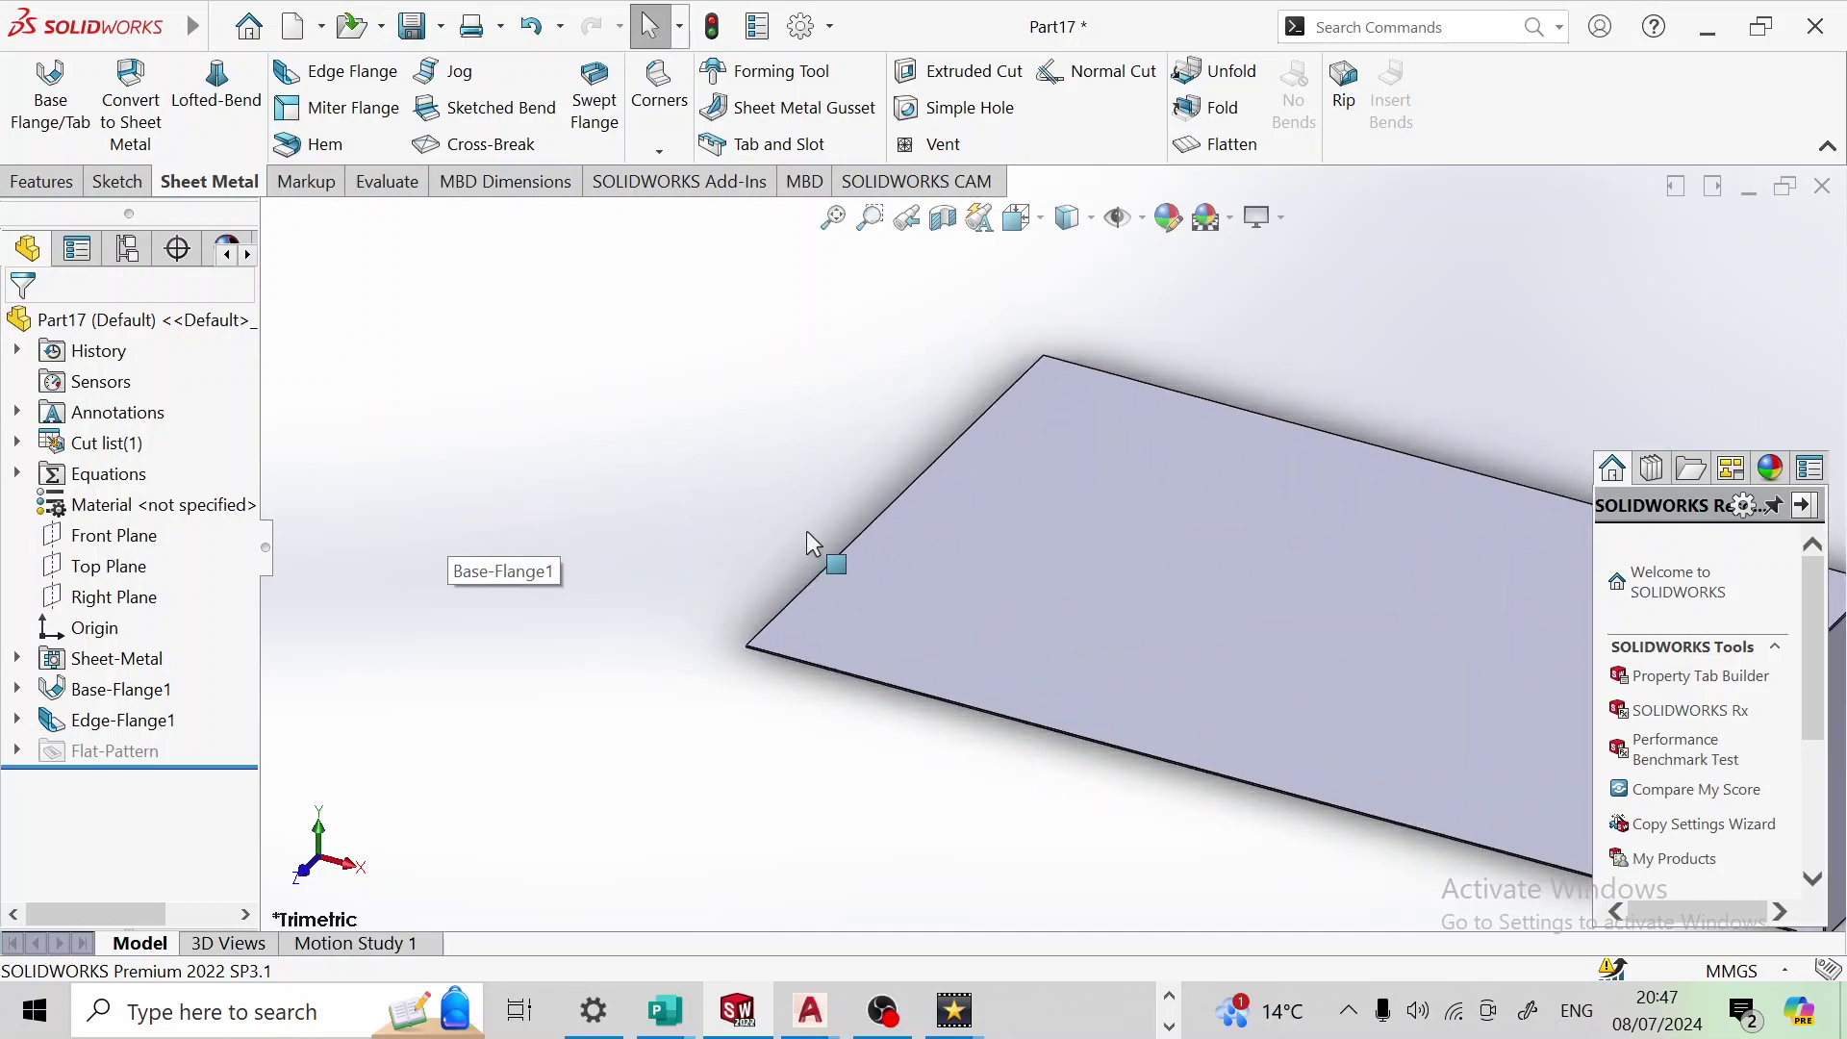
scroll(807, 529, down, 2)
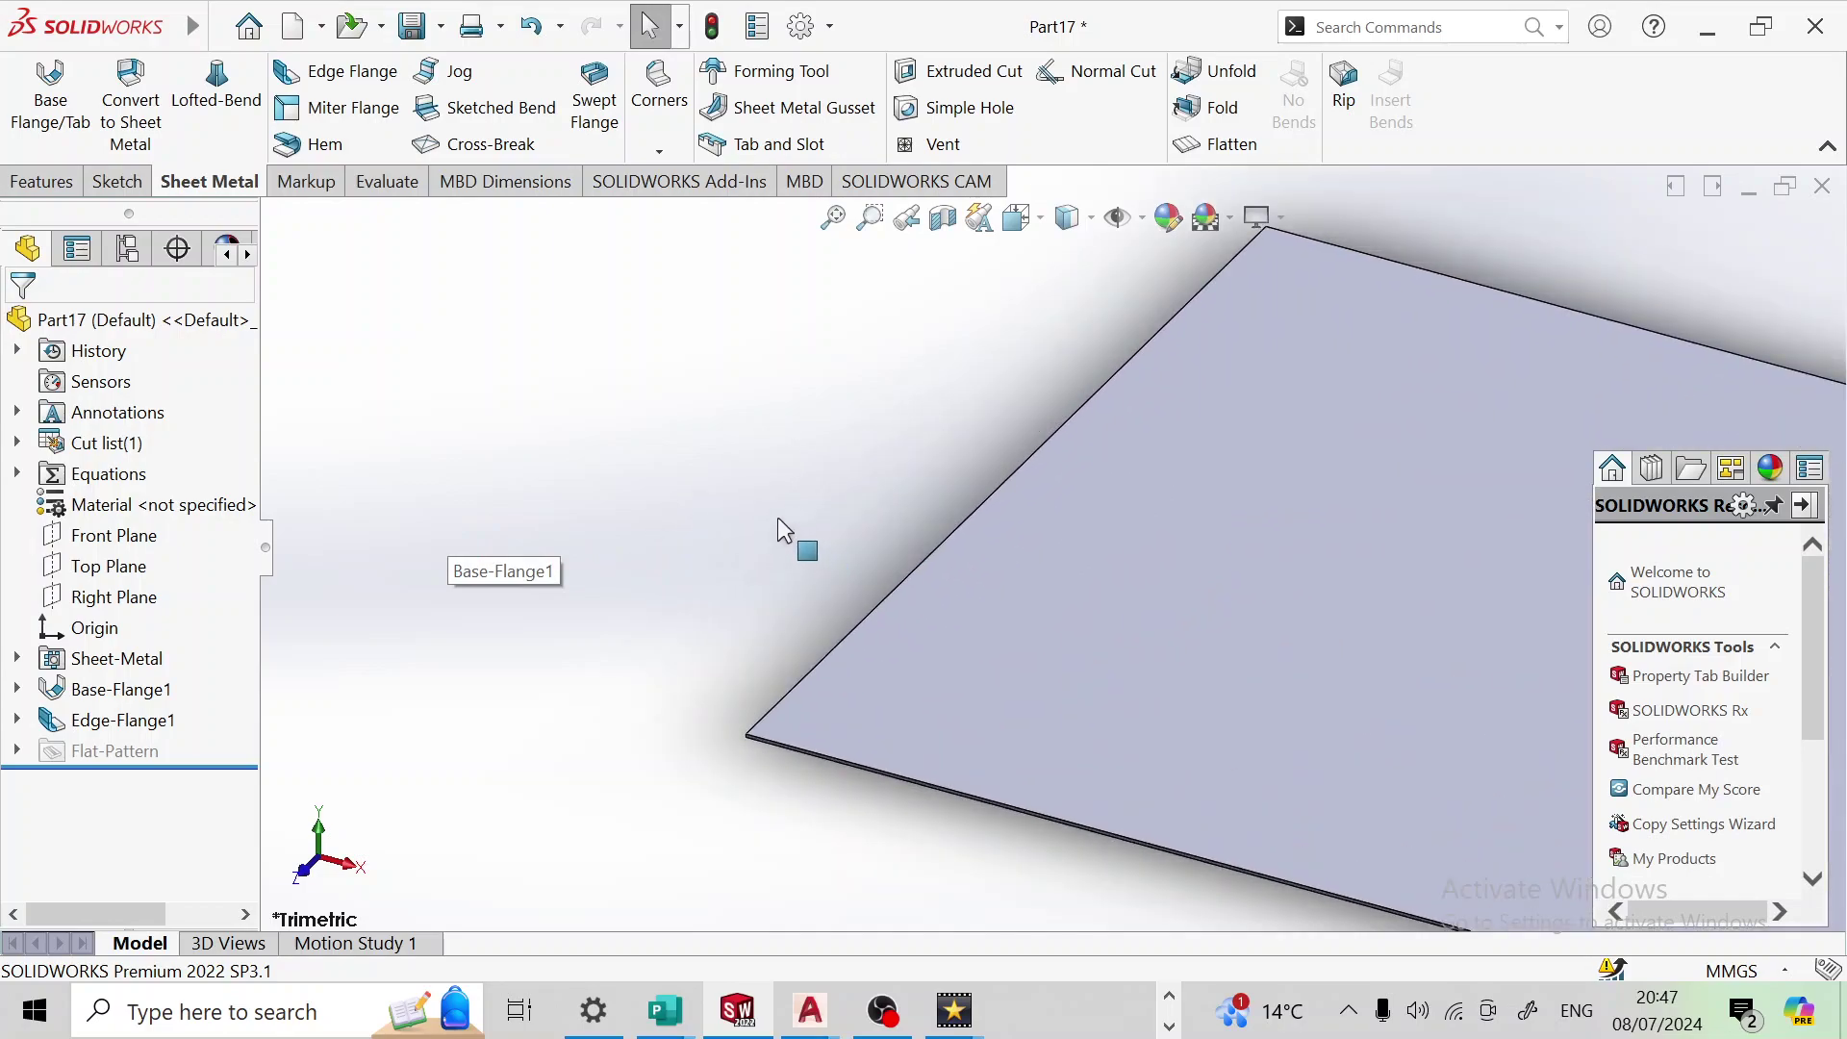
Step: Start a second edge flange on the plate's opposite end edge
click(289, 81)
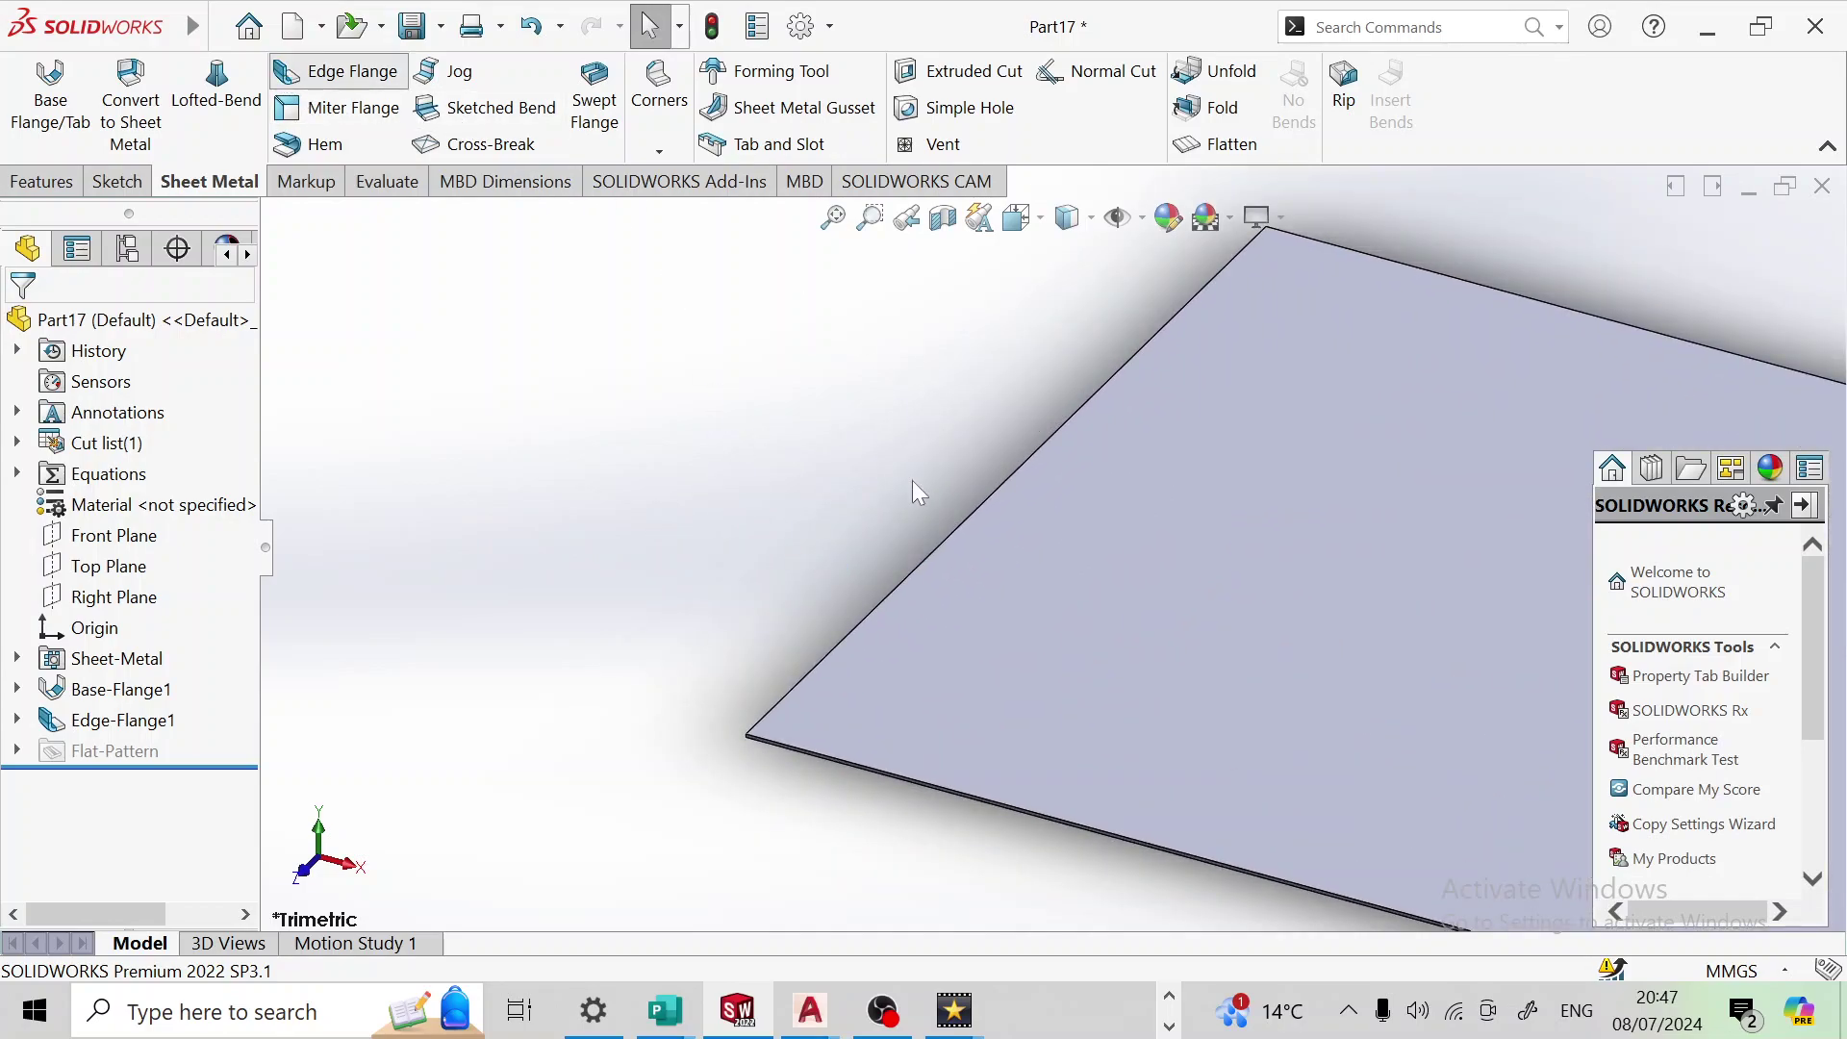
click(889, 597)
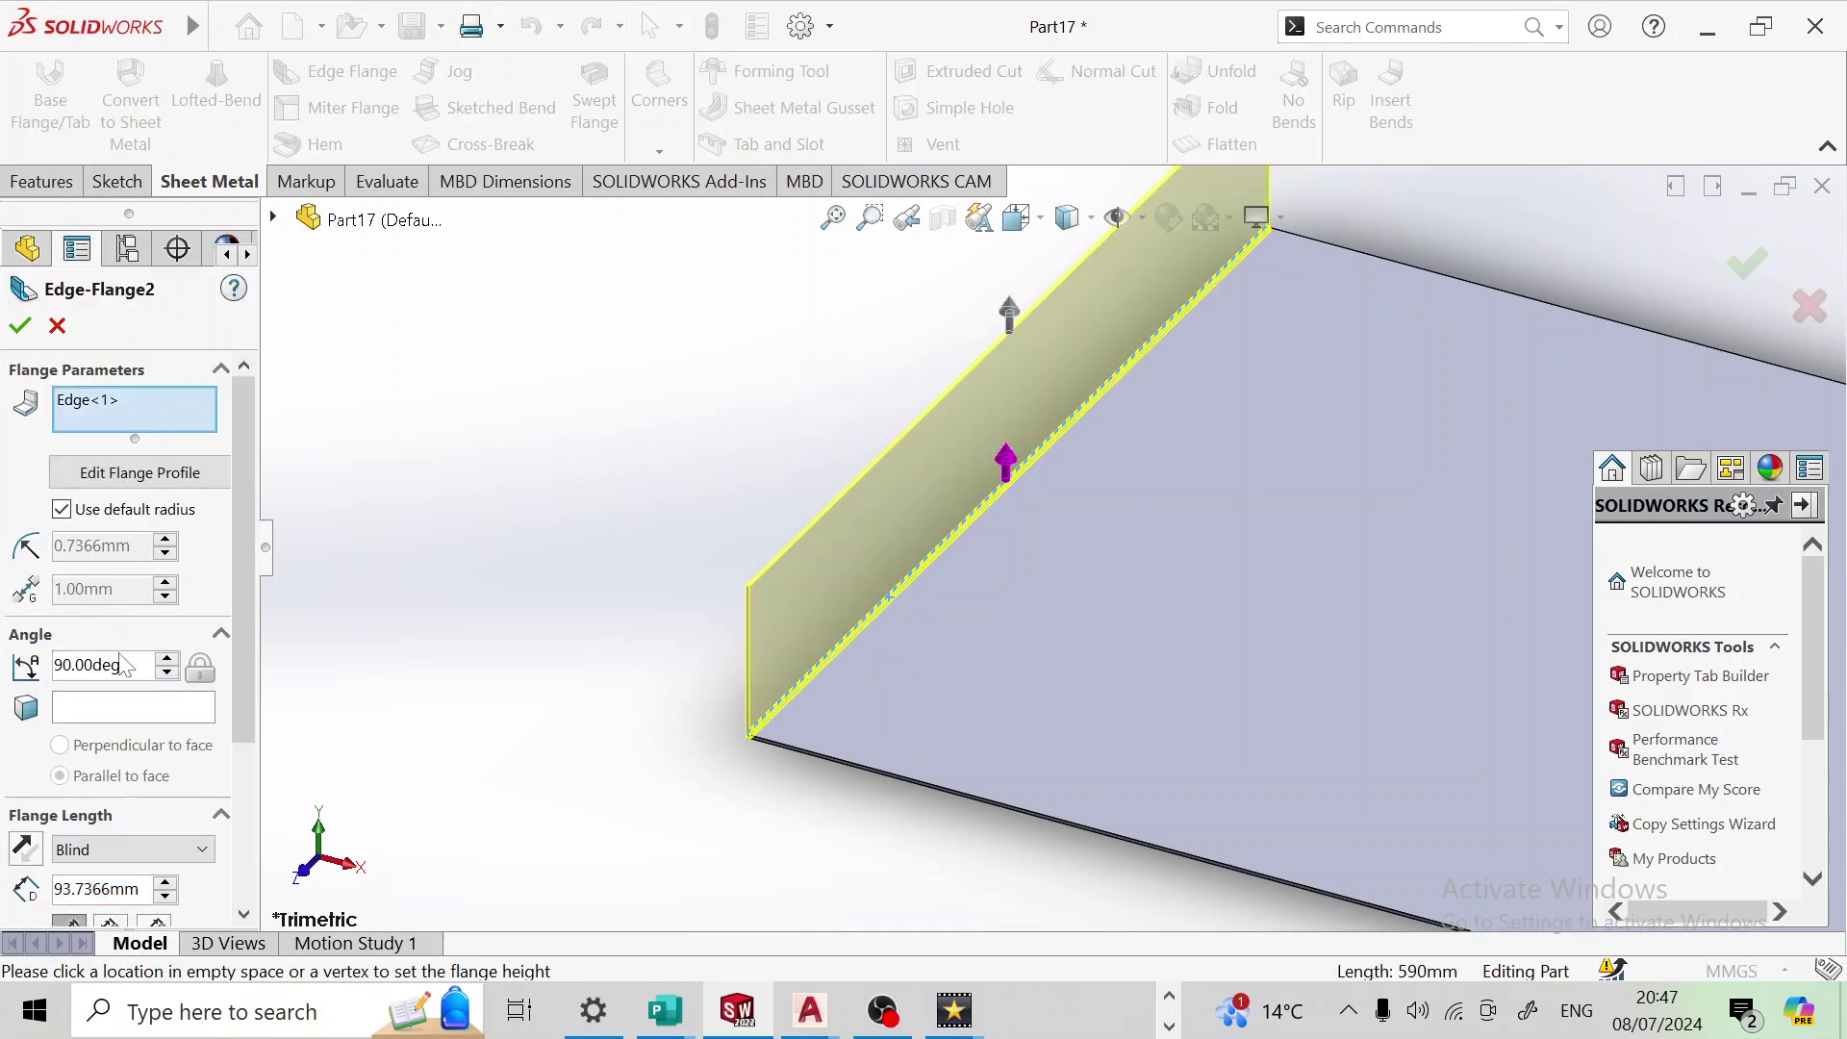
scroll(235, 575, down, 3)
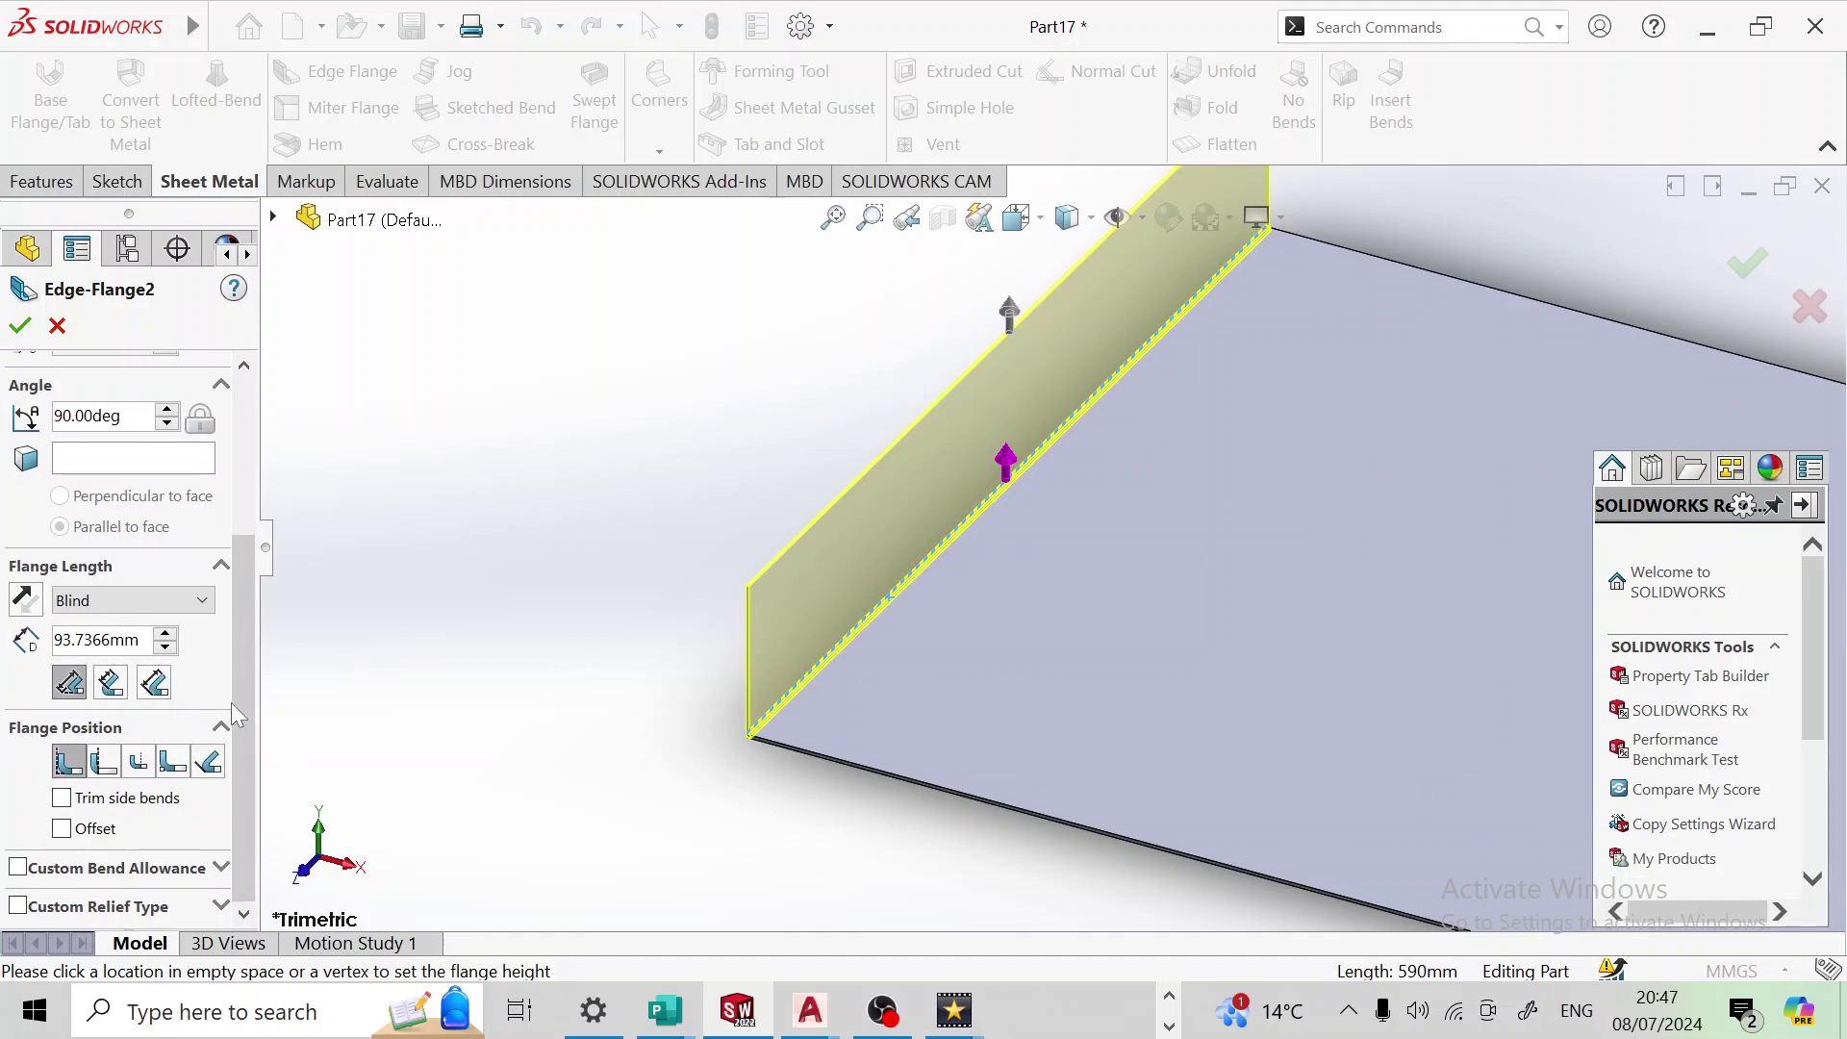
mouse_move(241, 708)
mouse_down()
mouse_move(293, 690)
mouse_move(276, 775)
mouse_up()
Step: Set the second flange's length to 150 mm and accept it
right_click(29, 647)
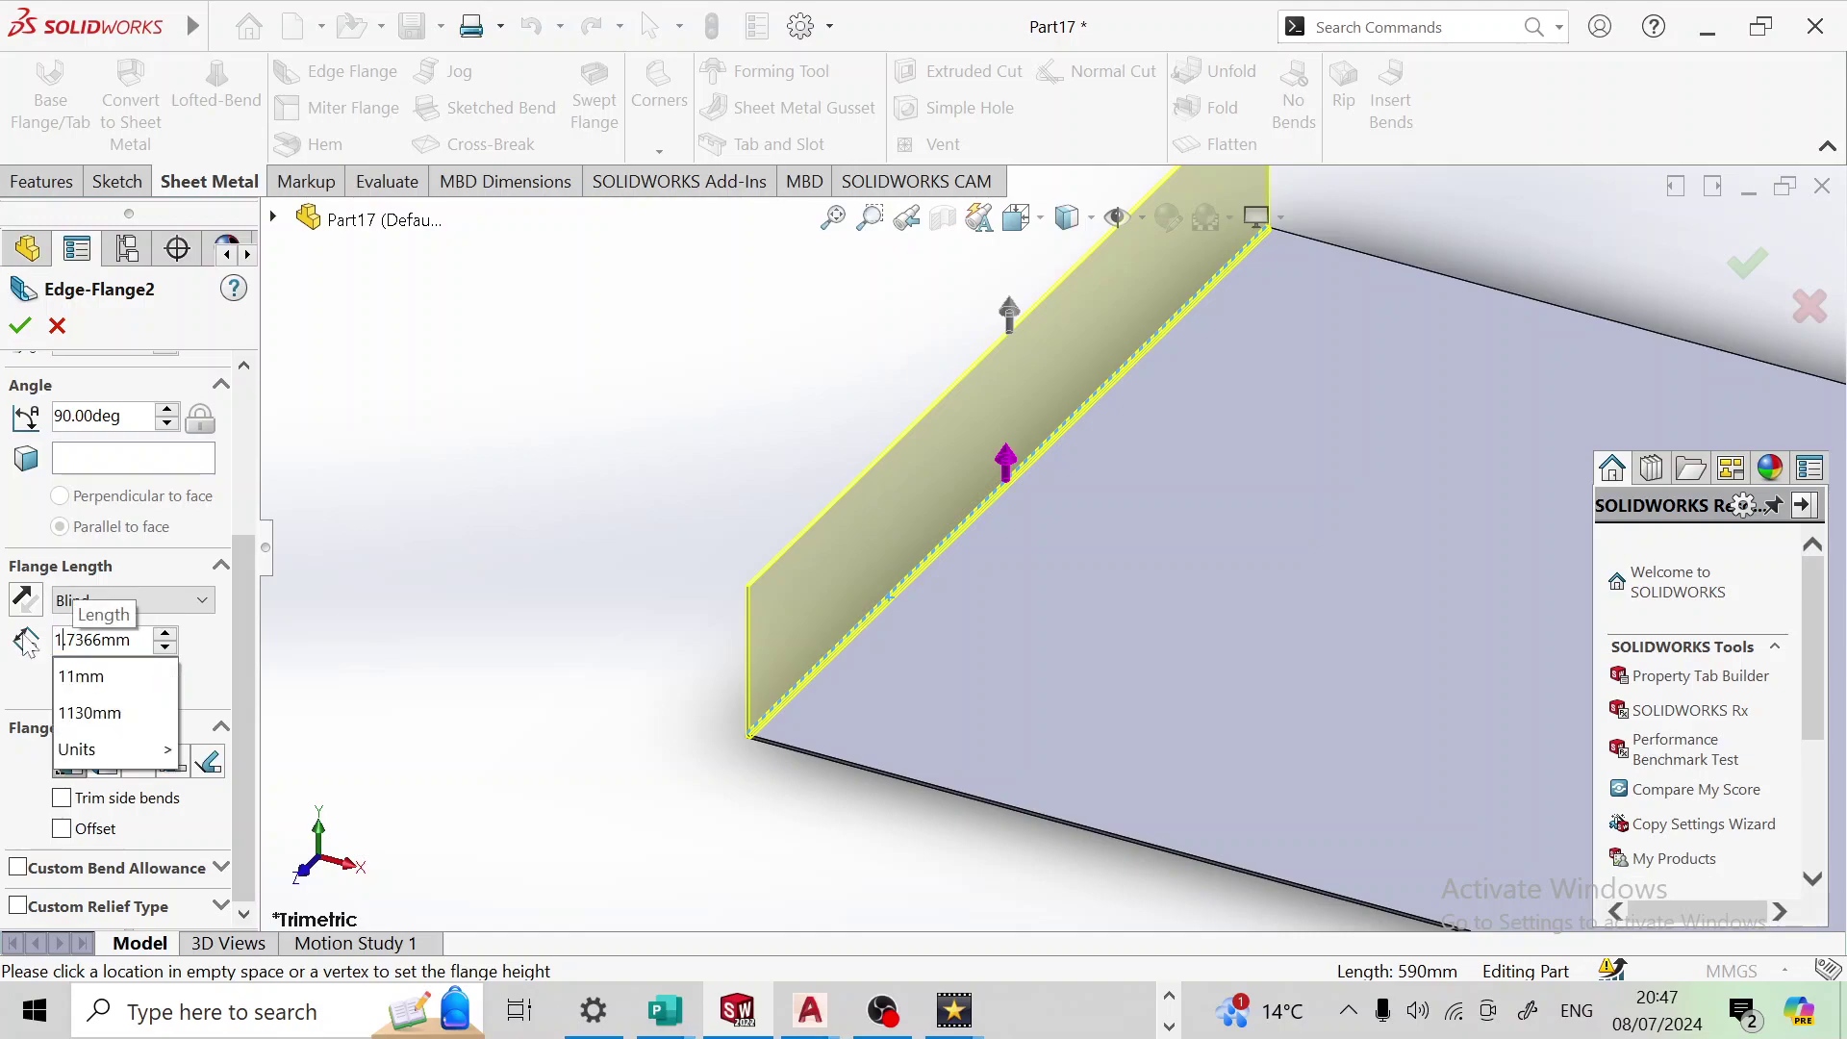
text(5)
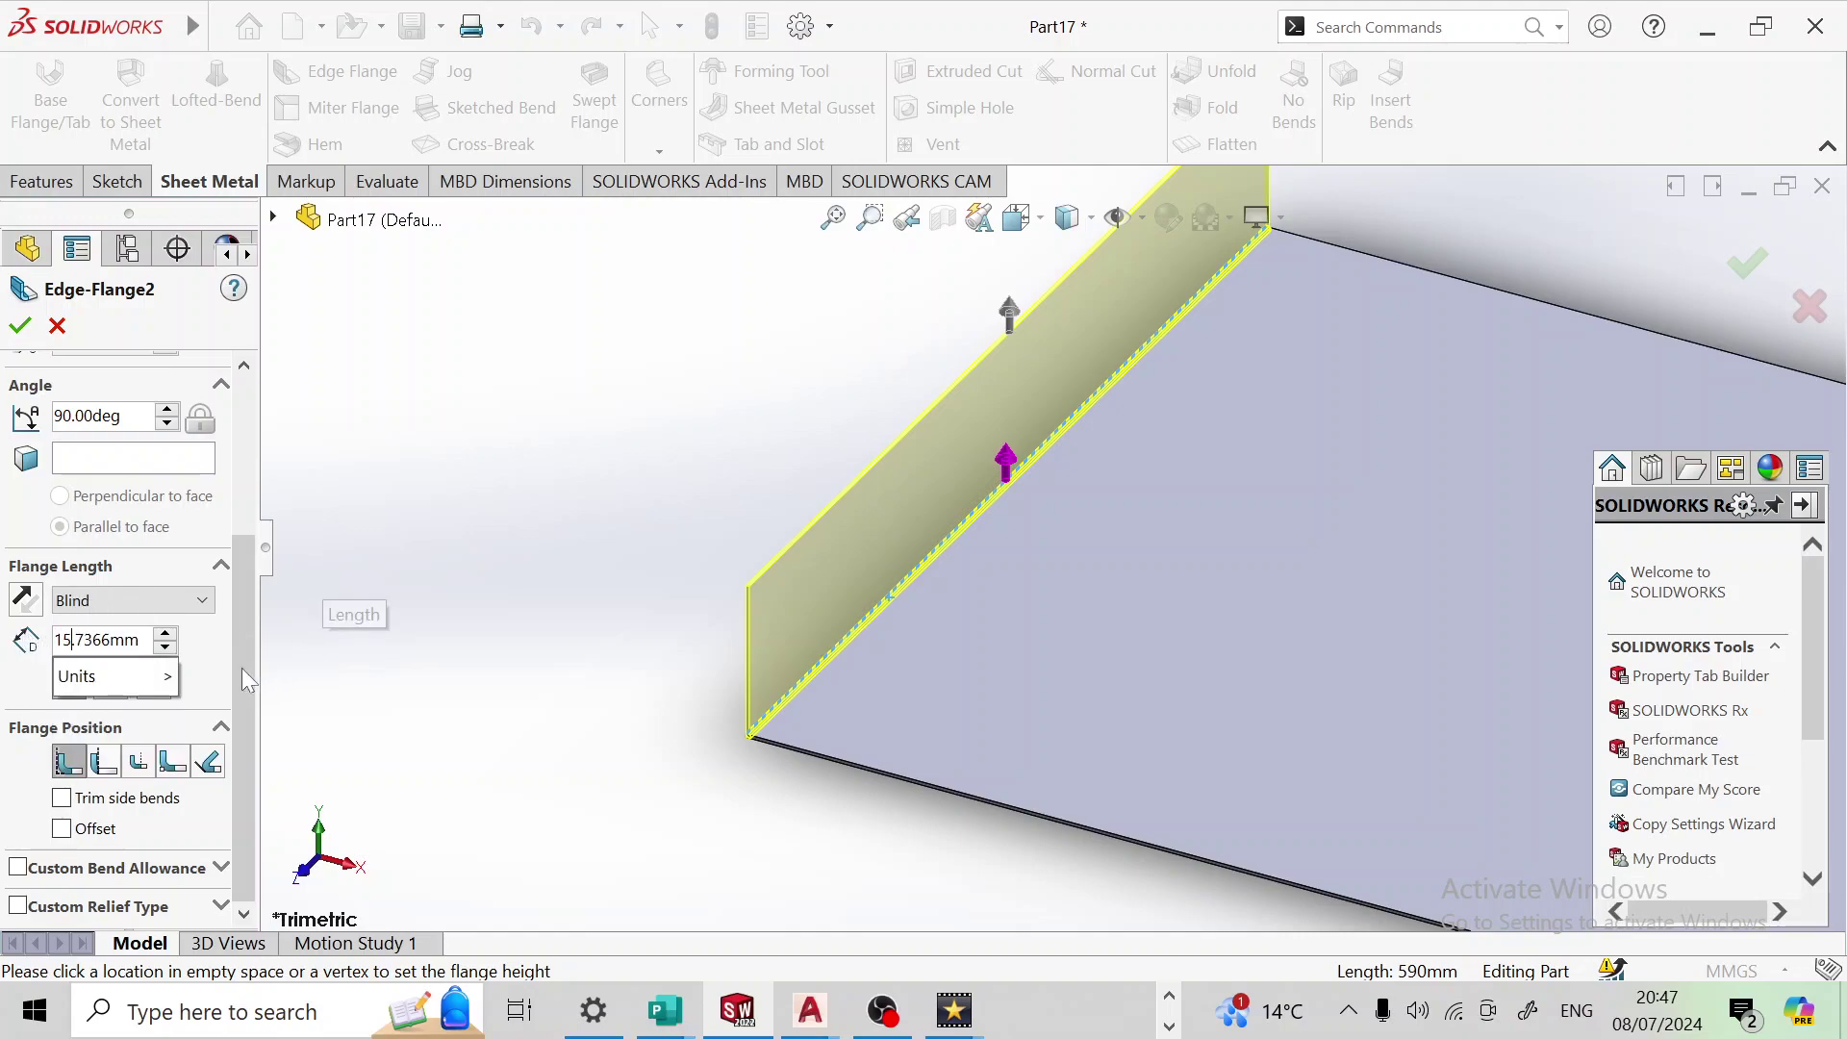
click(115, 676)
key(Escape)
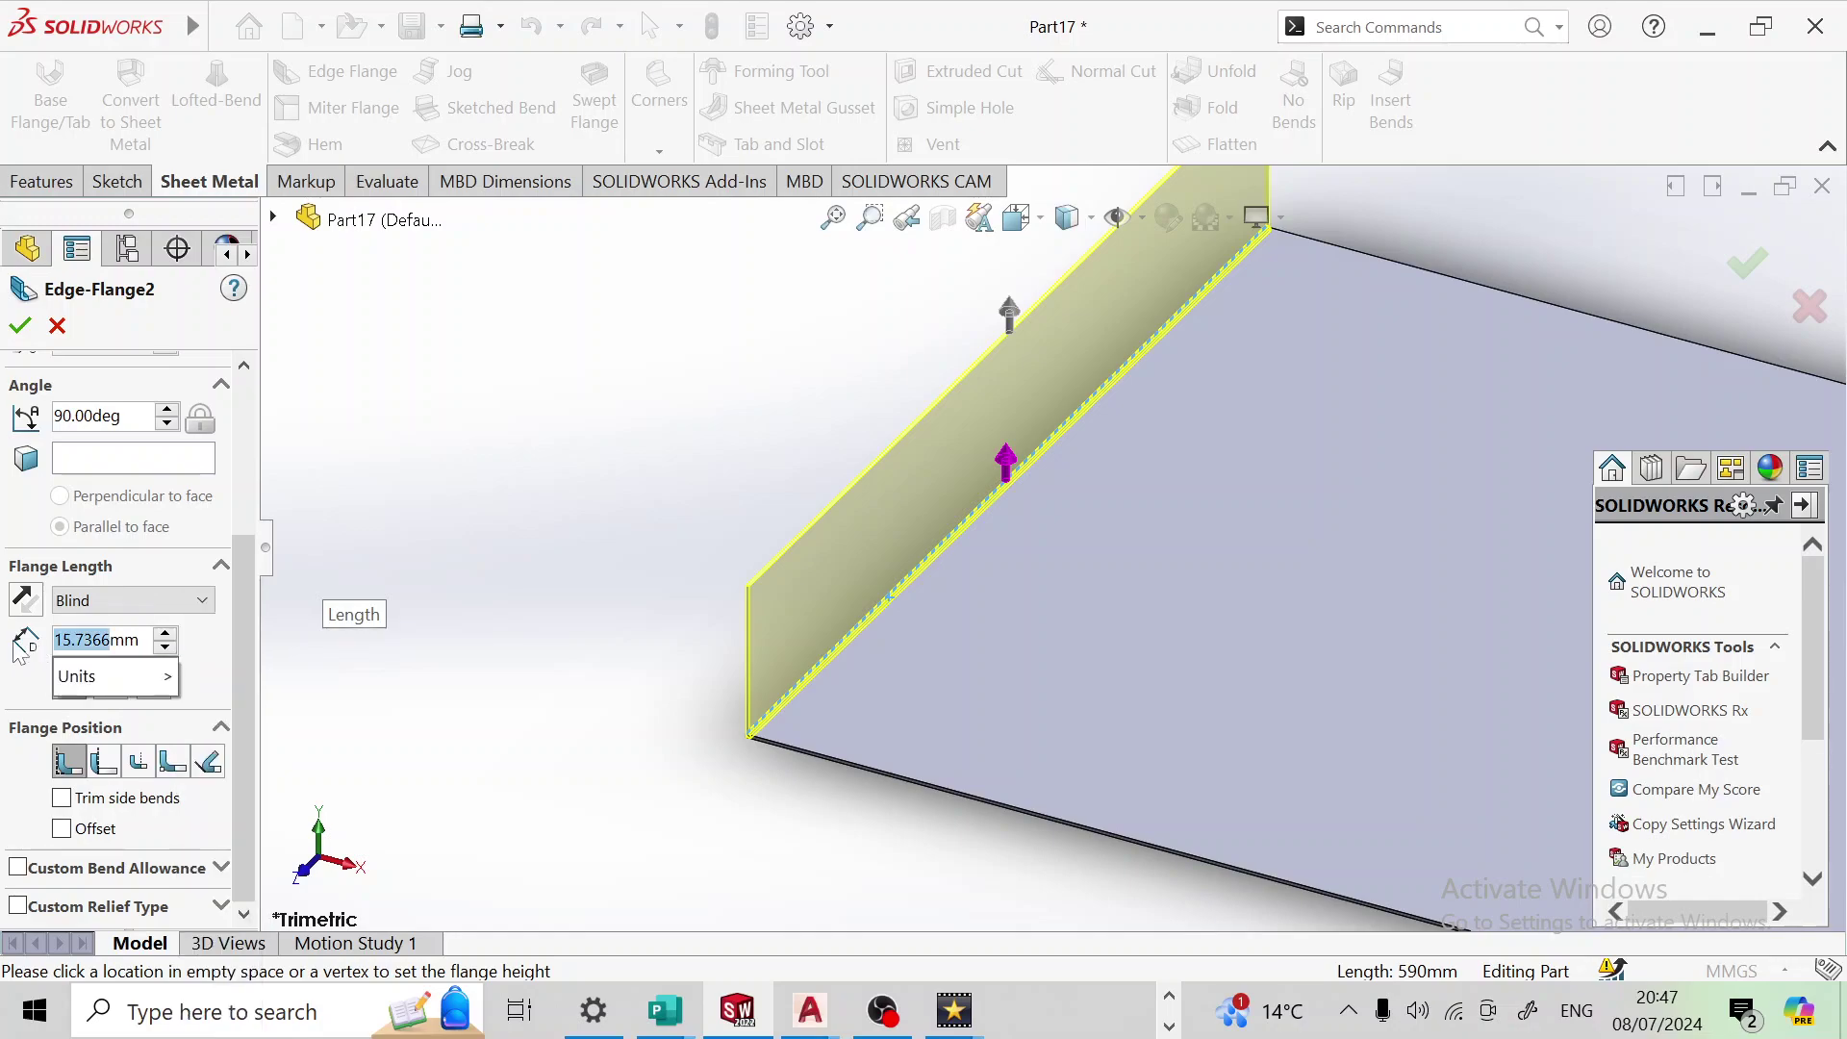
text(15)
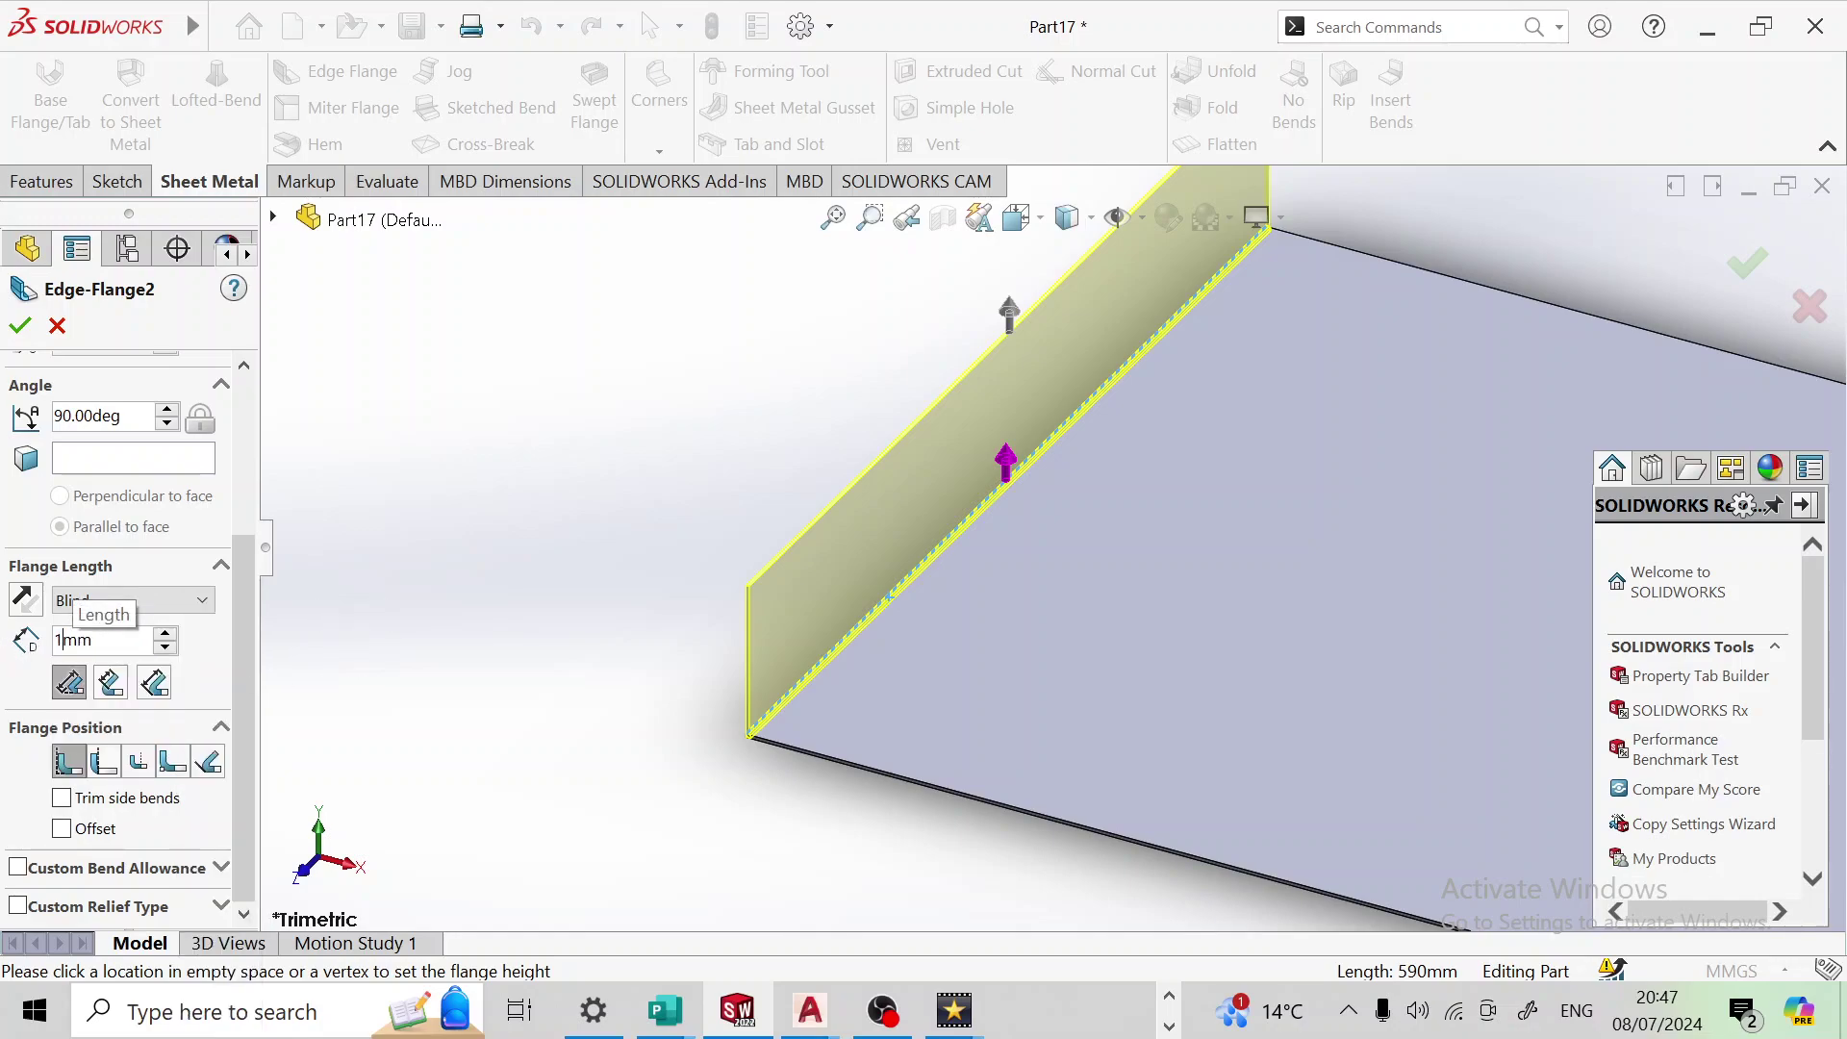
text(0)
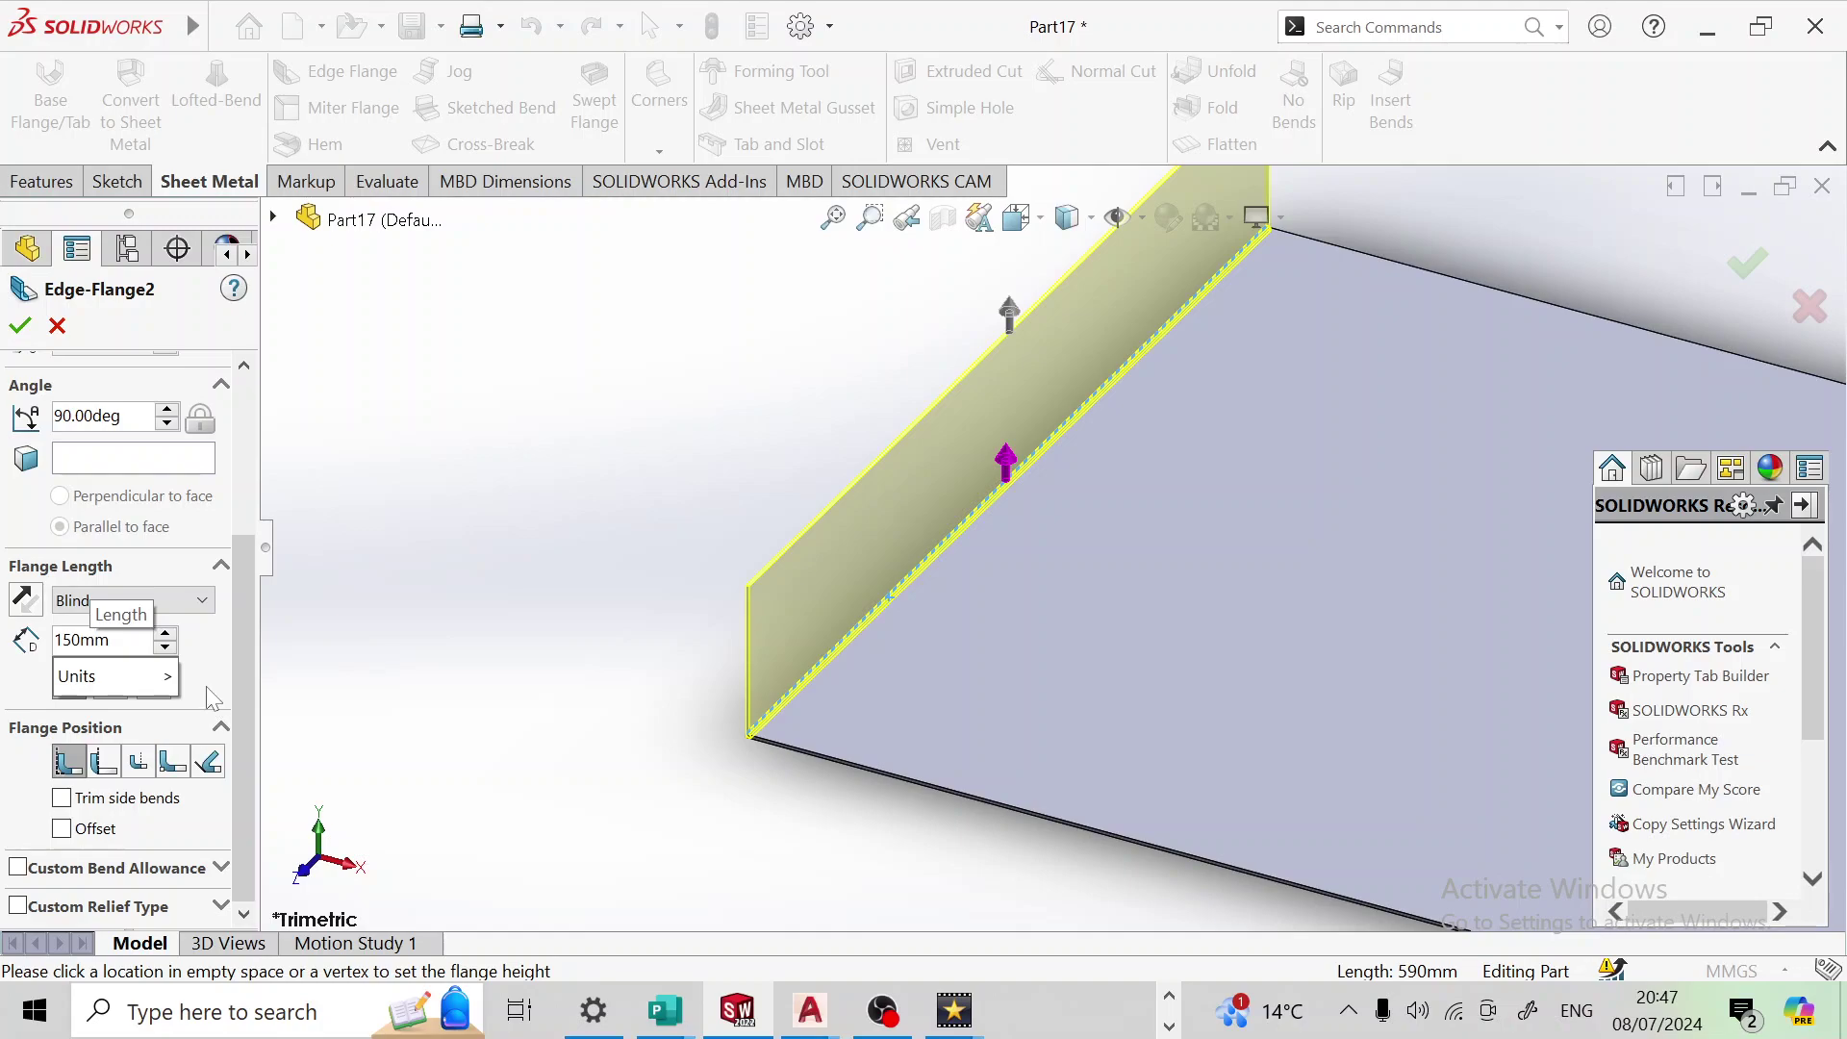
click(21, 328)
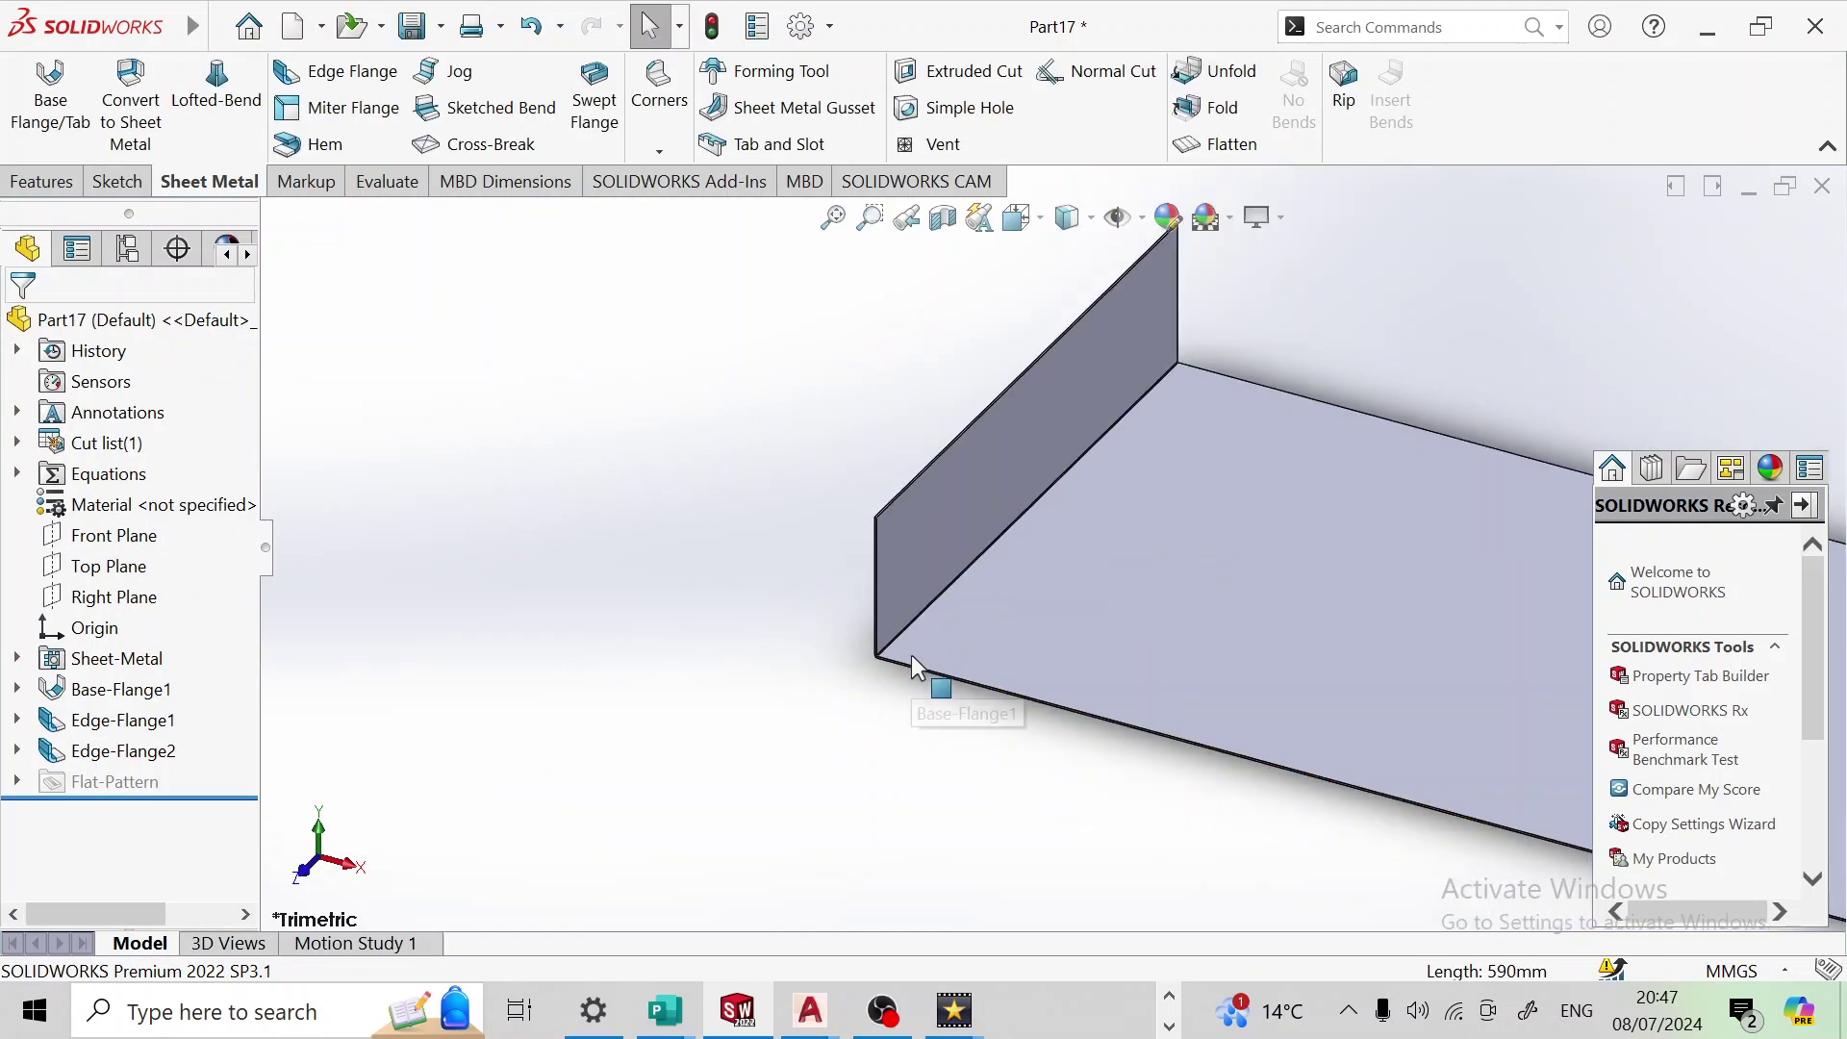
Step: Zoom to fit the whole part, then zoom in with the mouse wheel
click(841, 224)
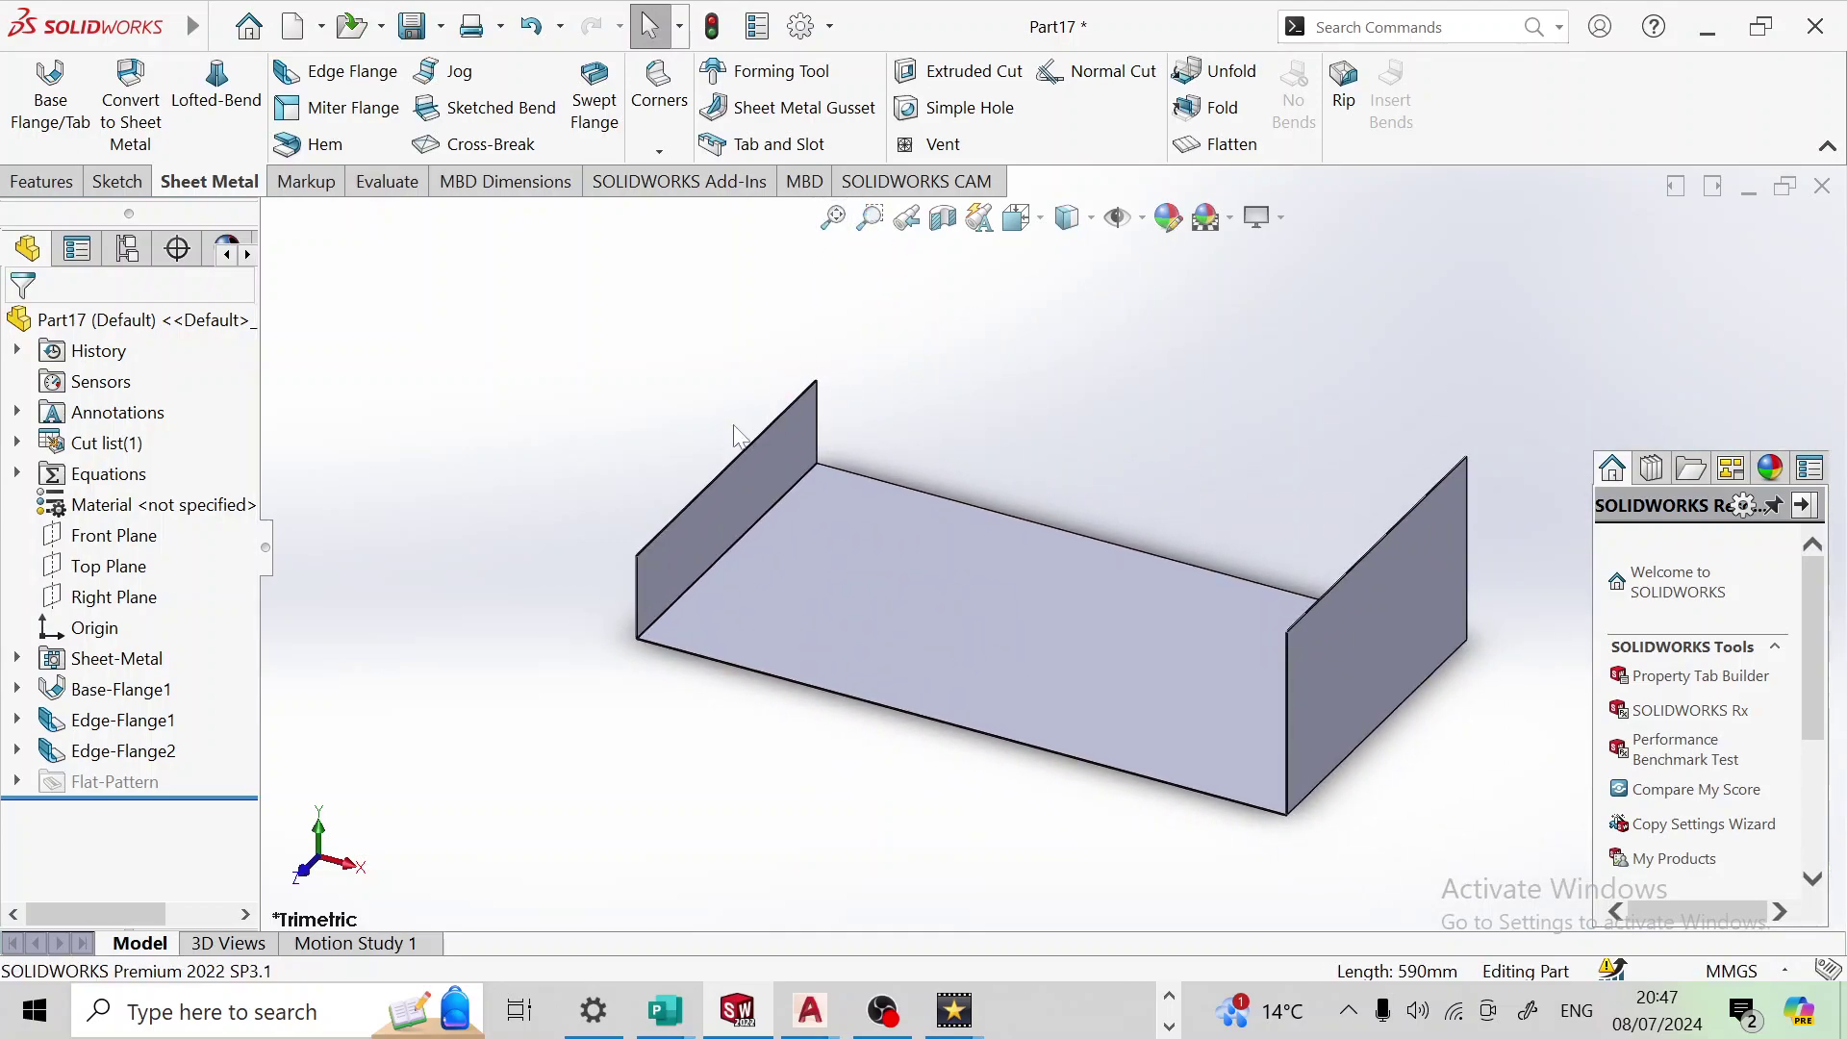
scroll(731, 437, down, 1)
scroll(727, 440, down, 2)
scroll(724, 442, down, 3)
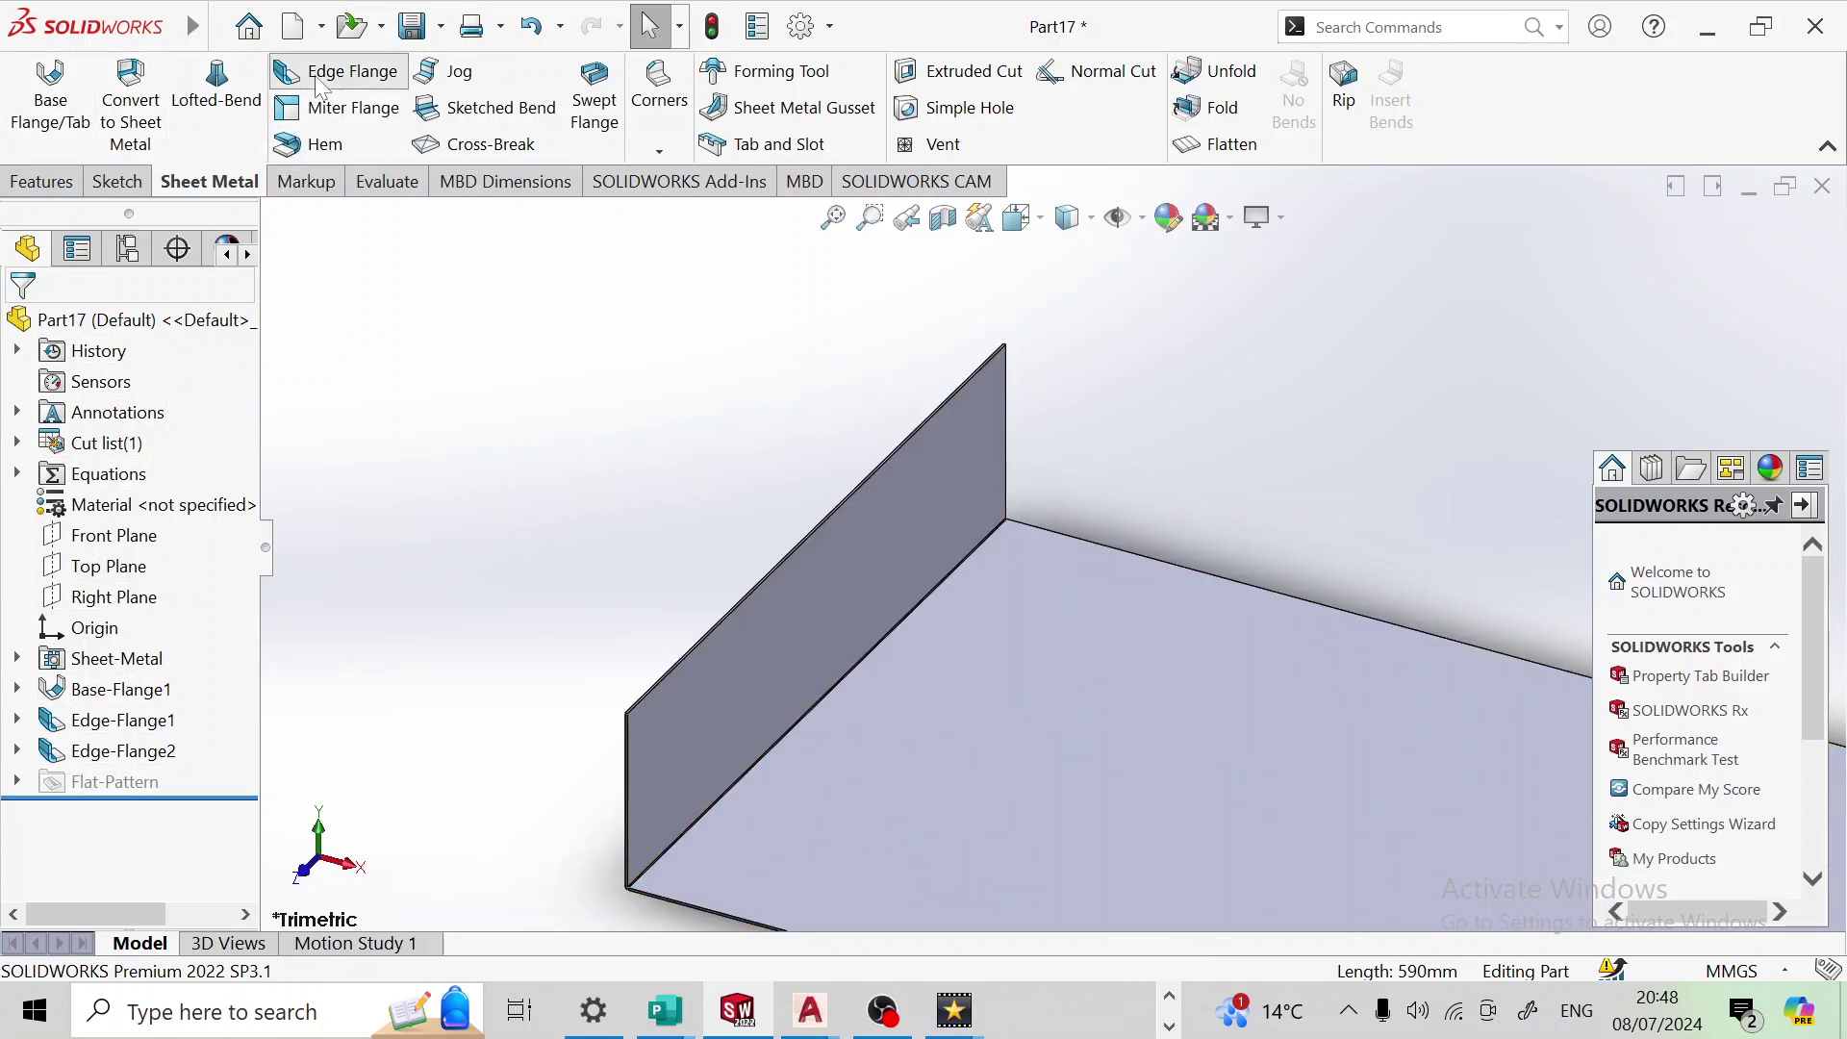
scroll(717, 643, down, 1)
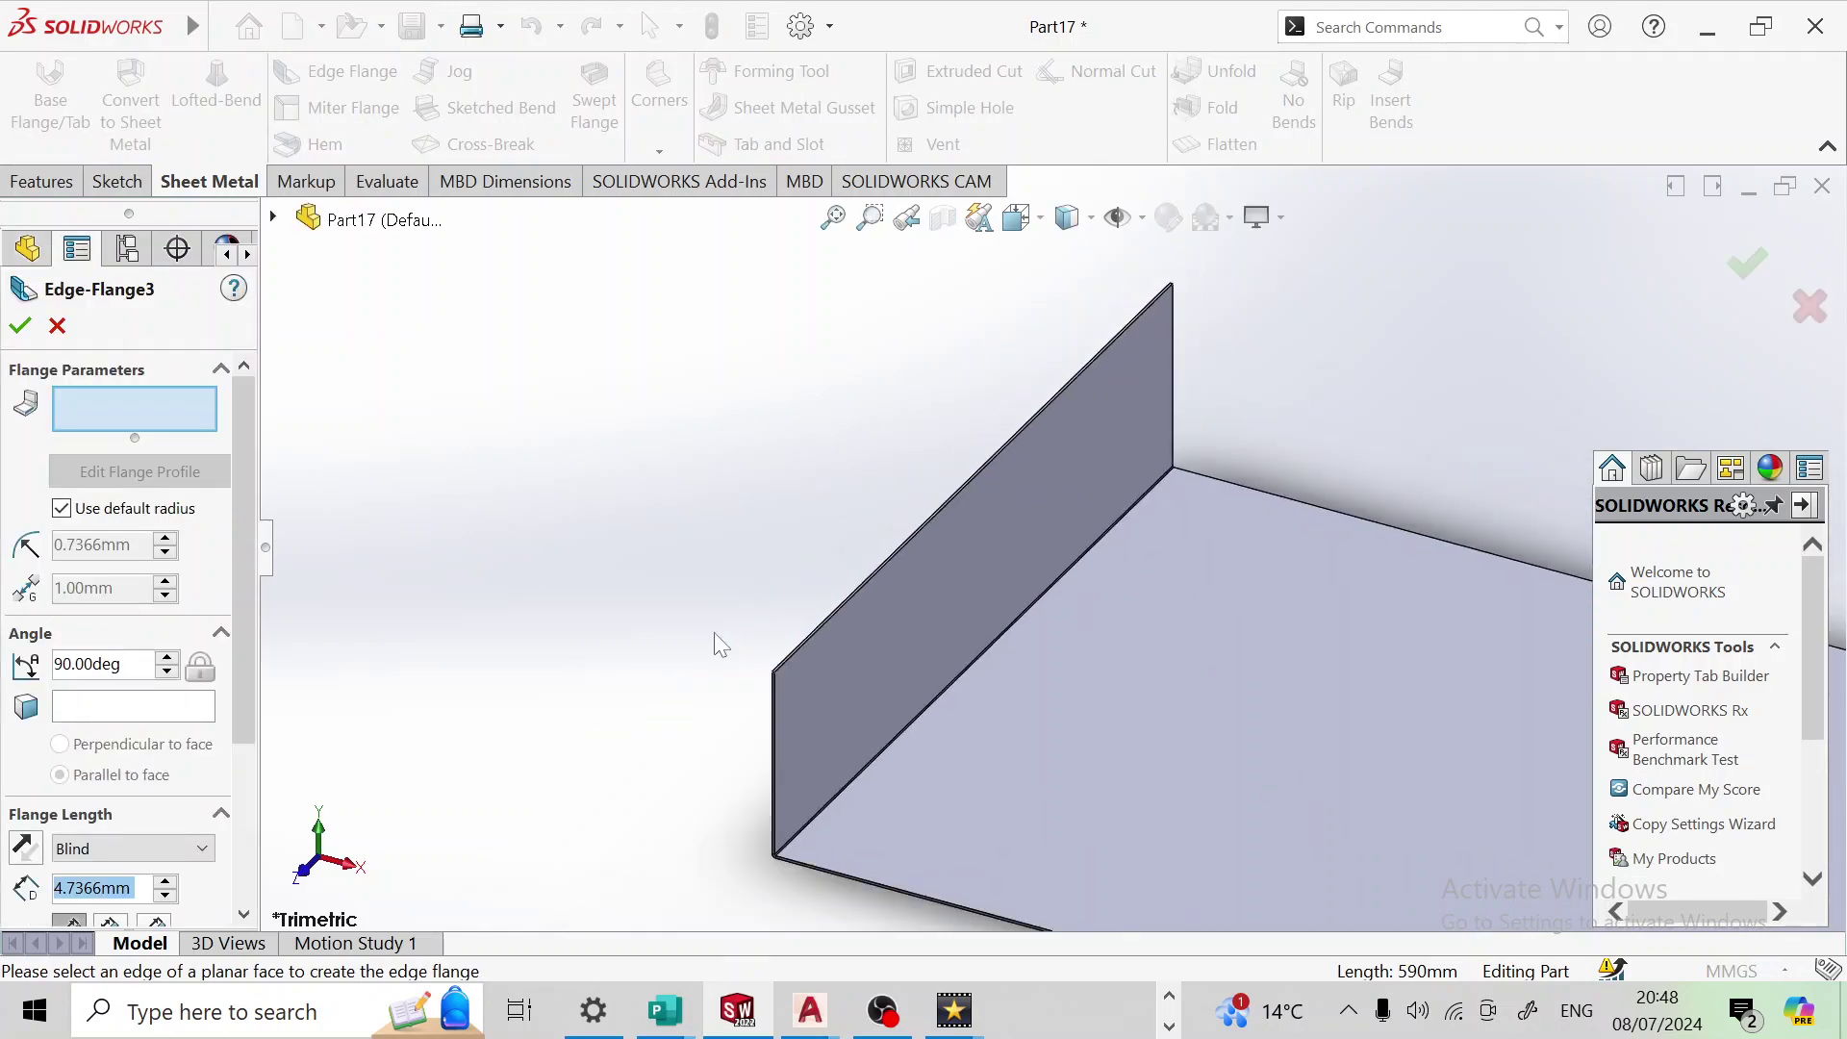
Step: Select the 150 mm flange's top edge and set the flange angle to 45°
scroll(721, 645, down, 2)
scroll(945, 639, down, 2)
click(923, 621)
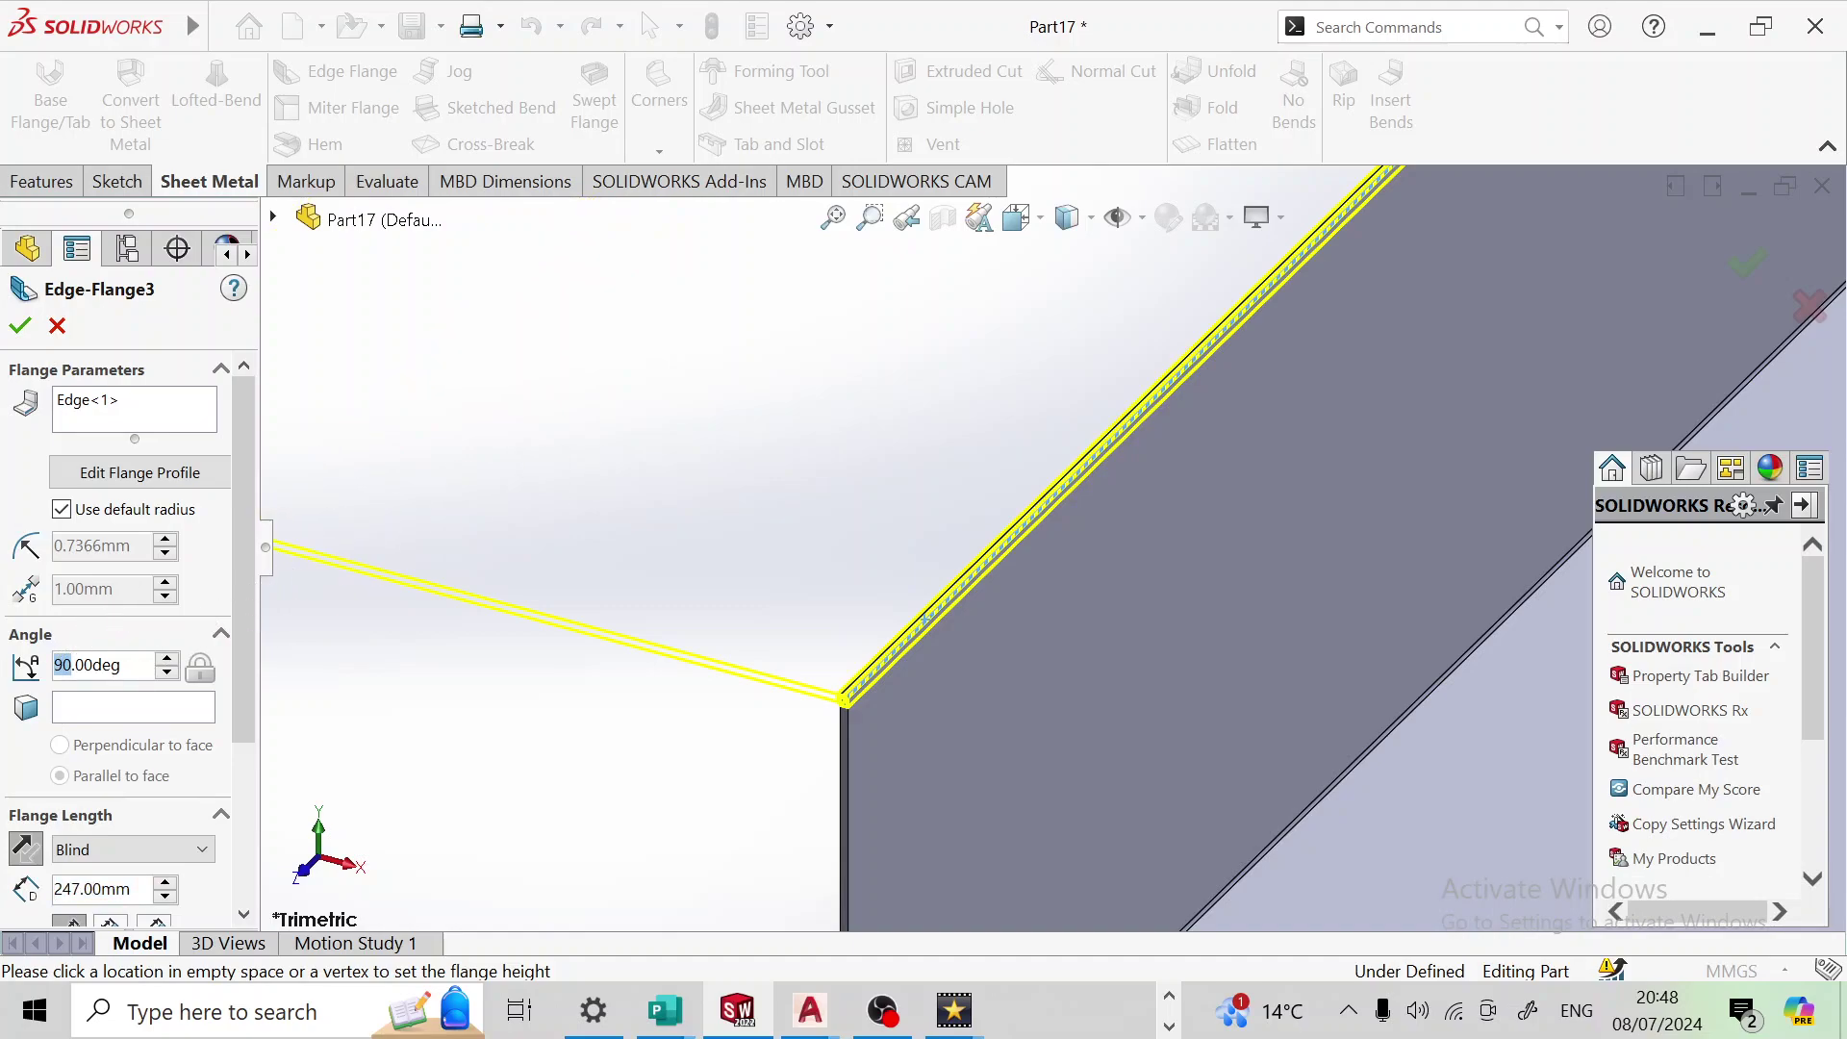
text(45)
key(Return)
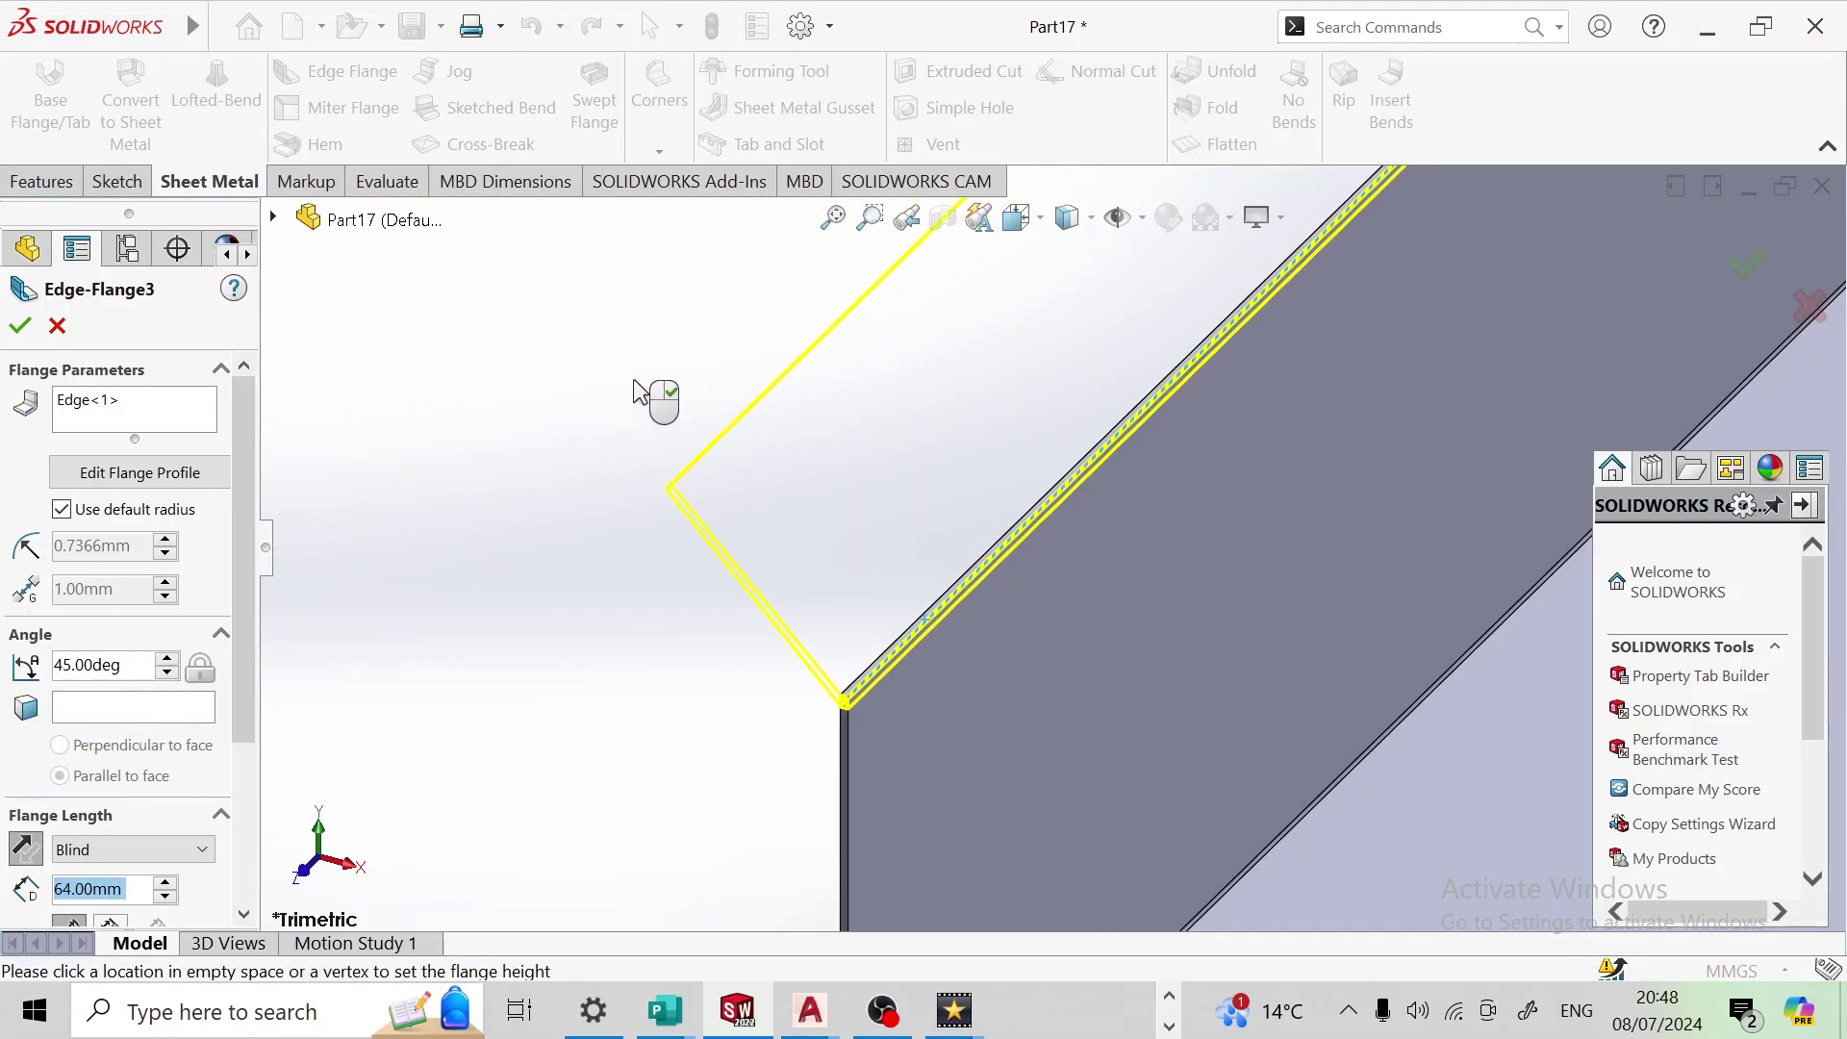
click(624, 423)
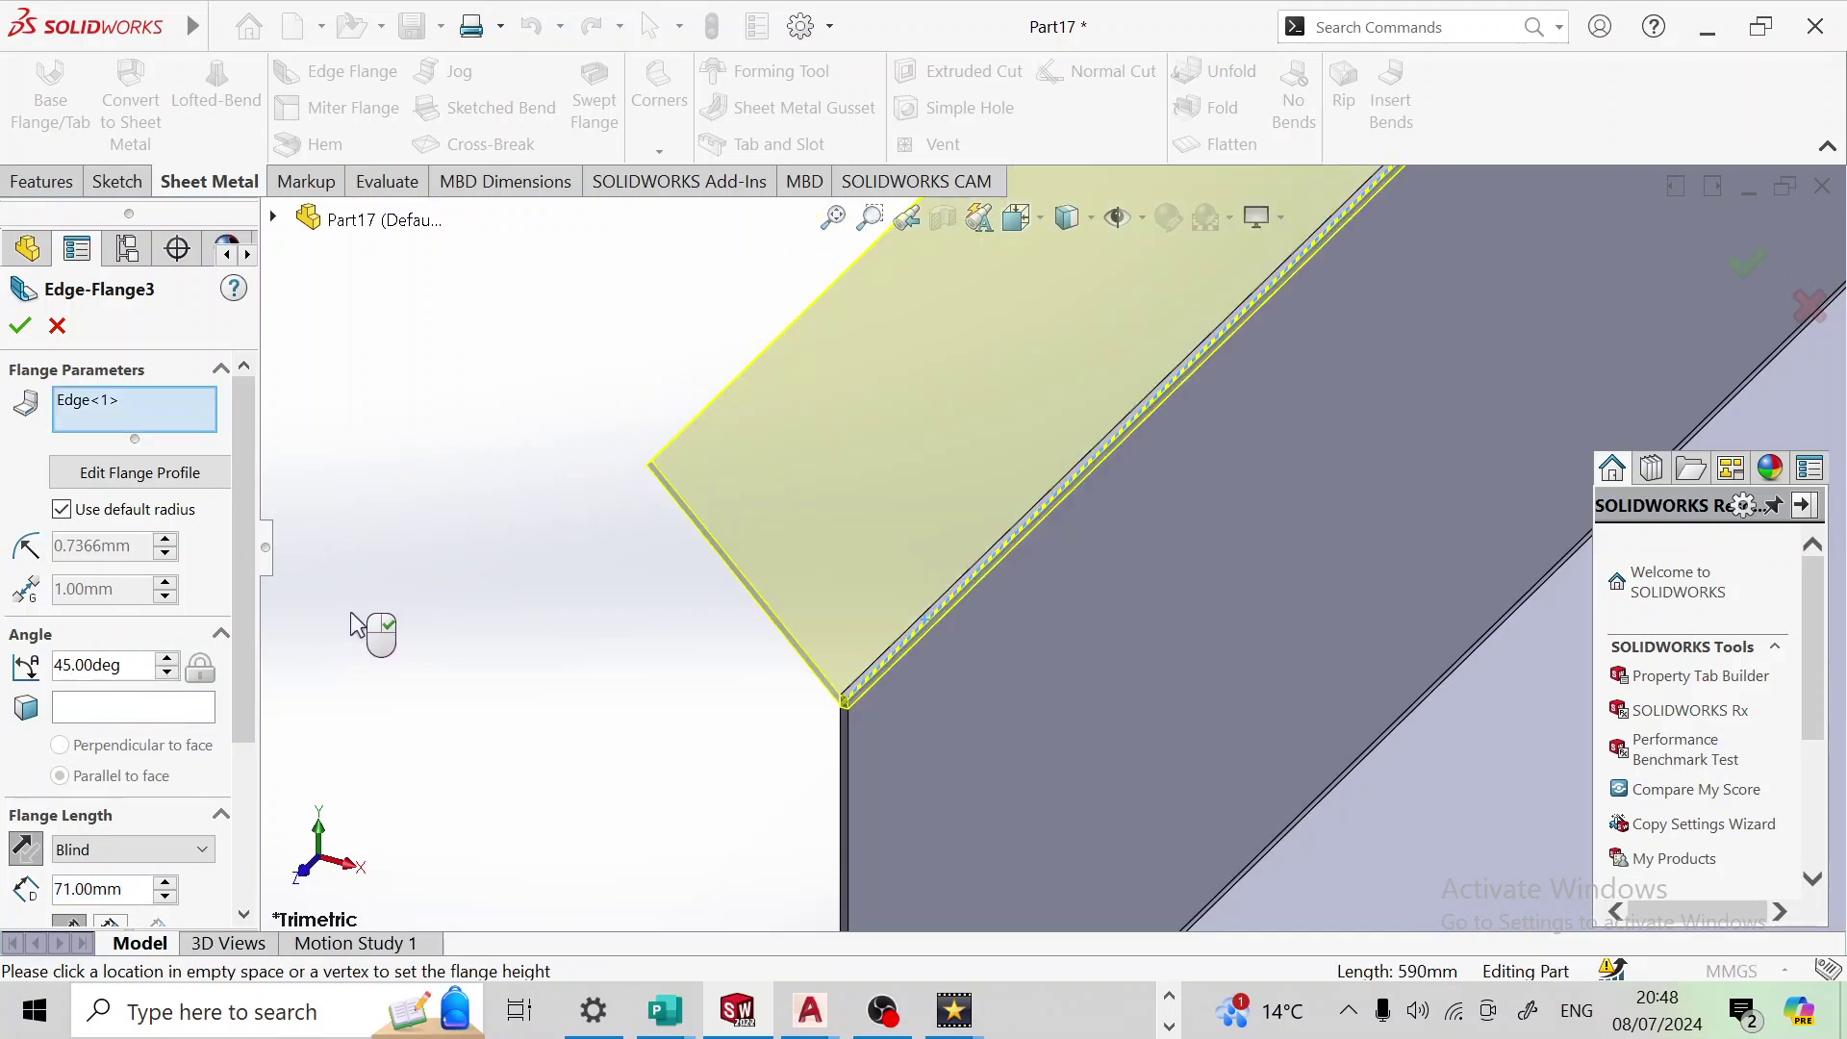
Step: Set the 45° flange length to 275 mm and accept the flange
scroll(375, 596, down, 3)
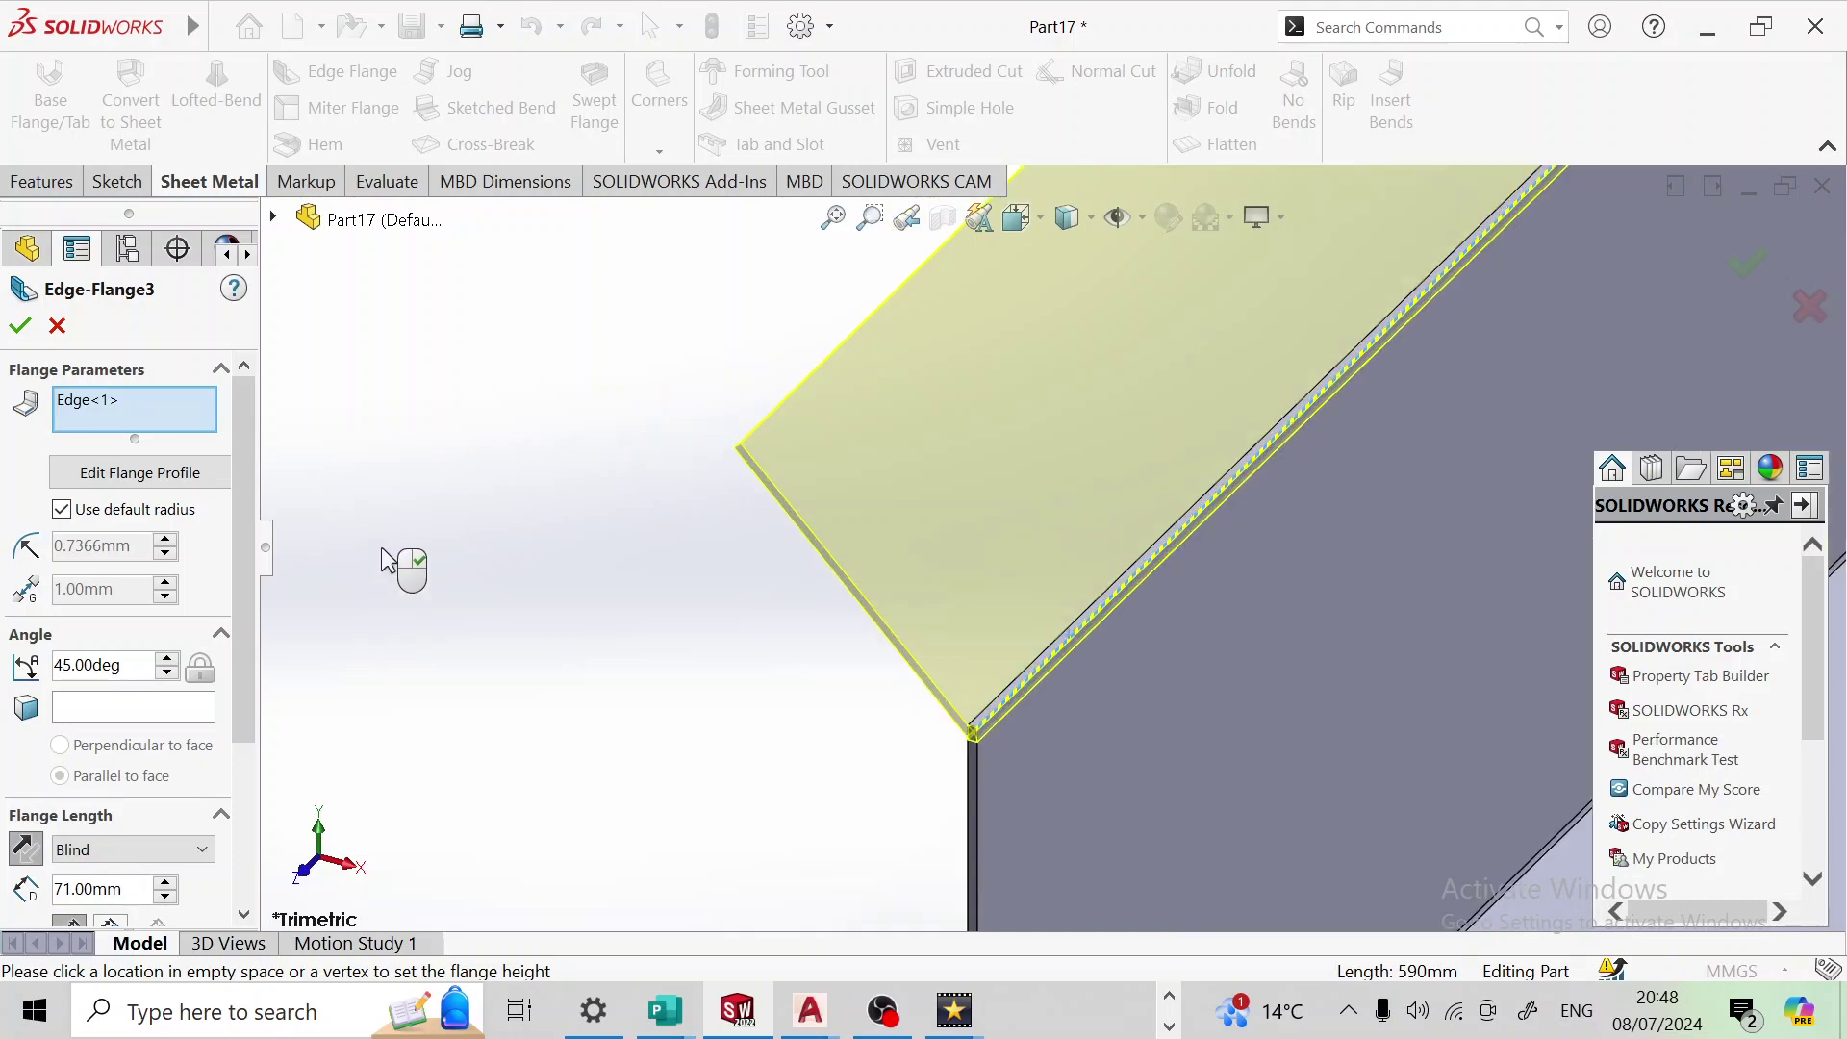
drag(251, 612, 238, 781)
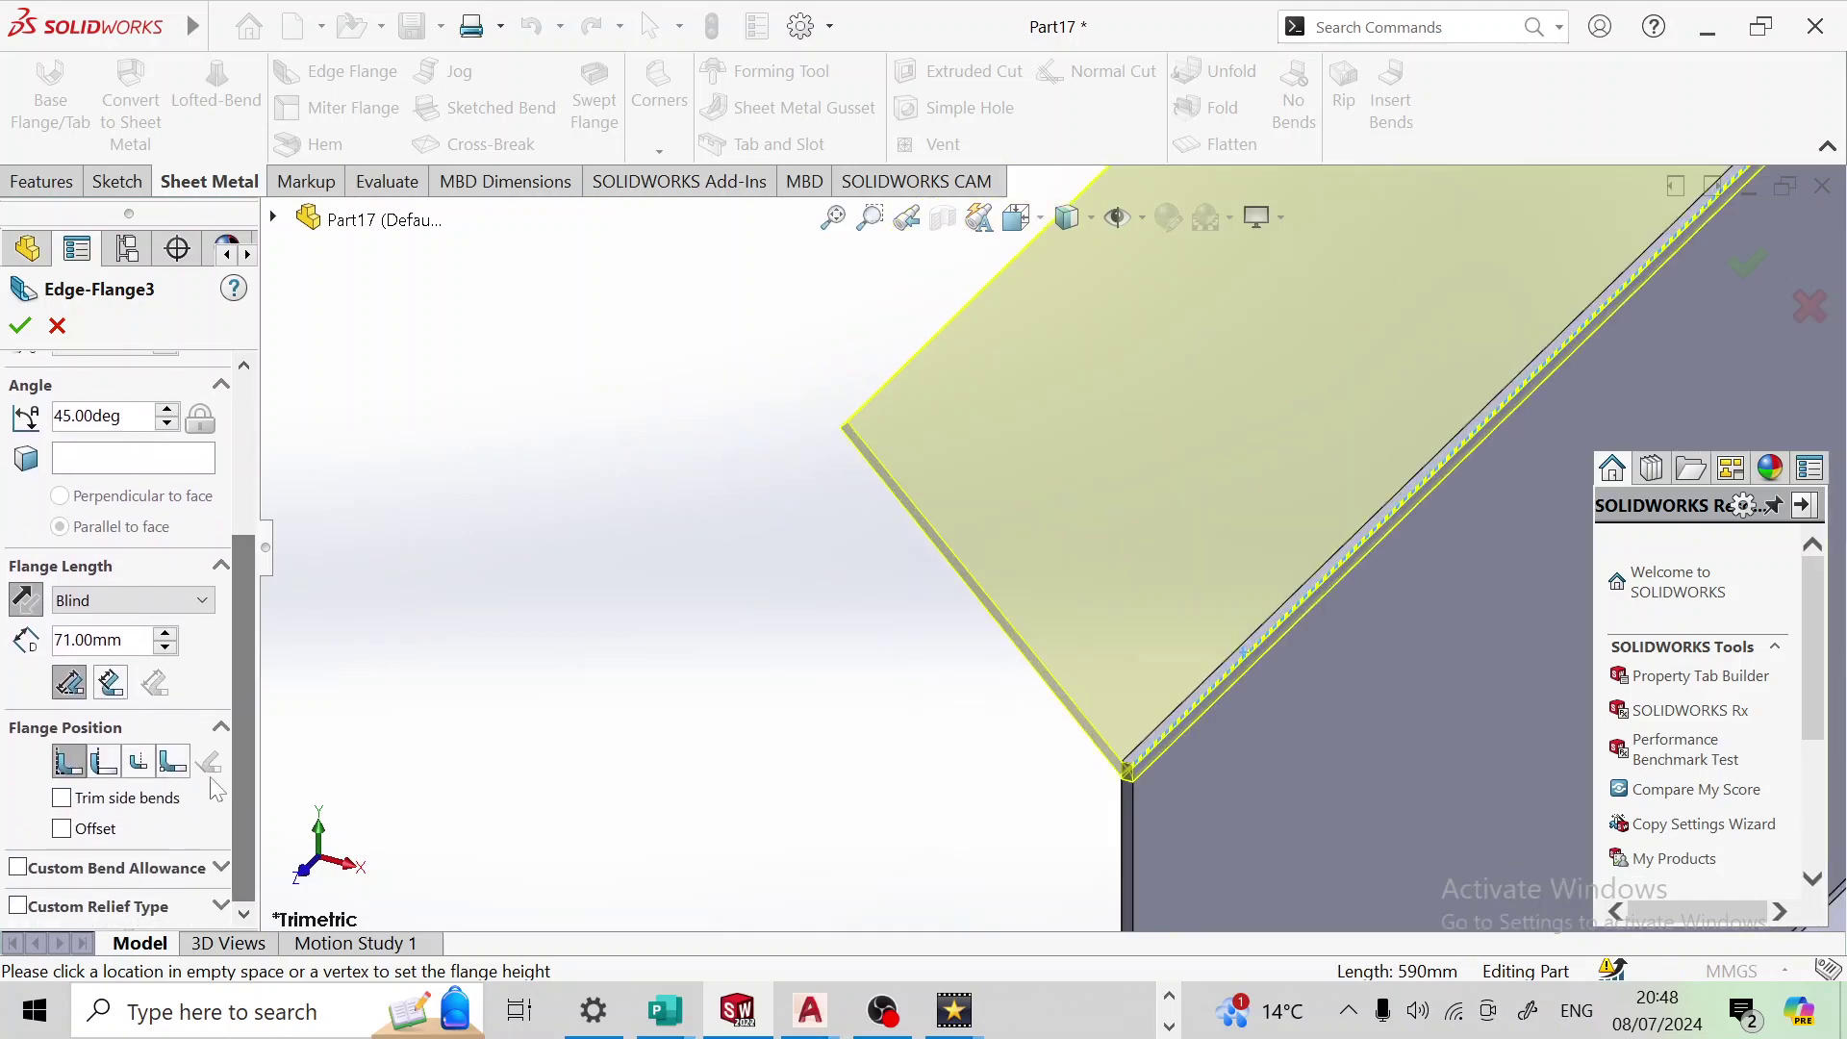
click(62, 639)
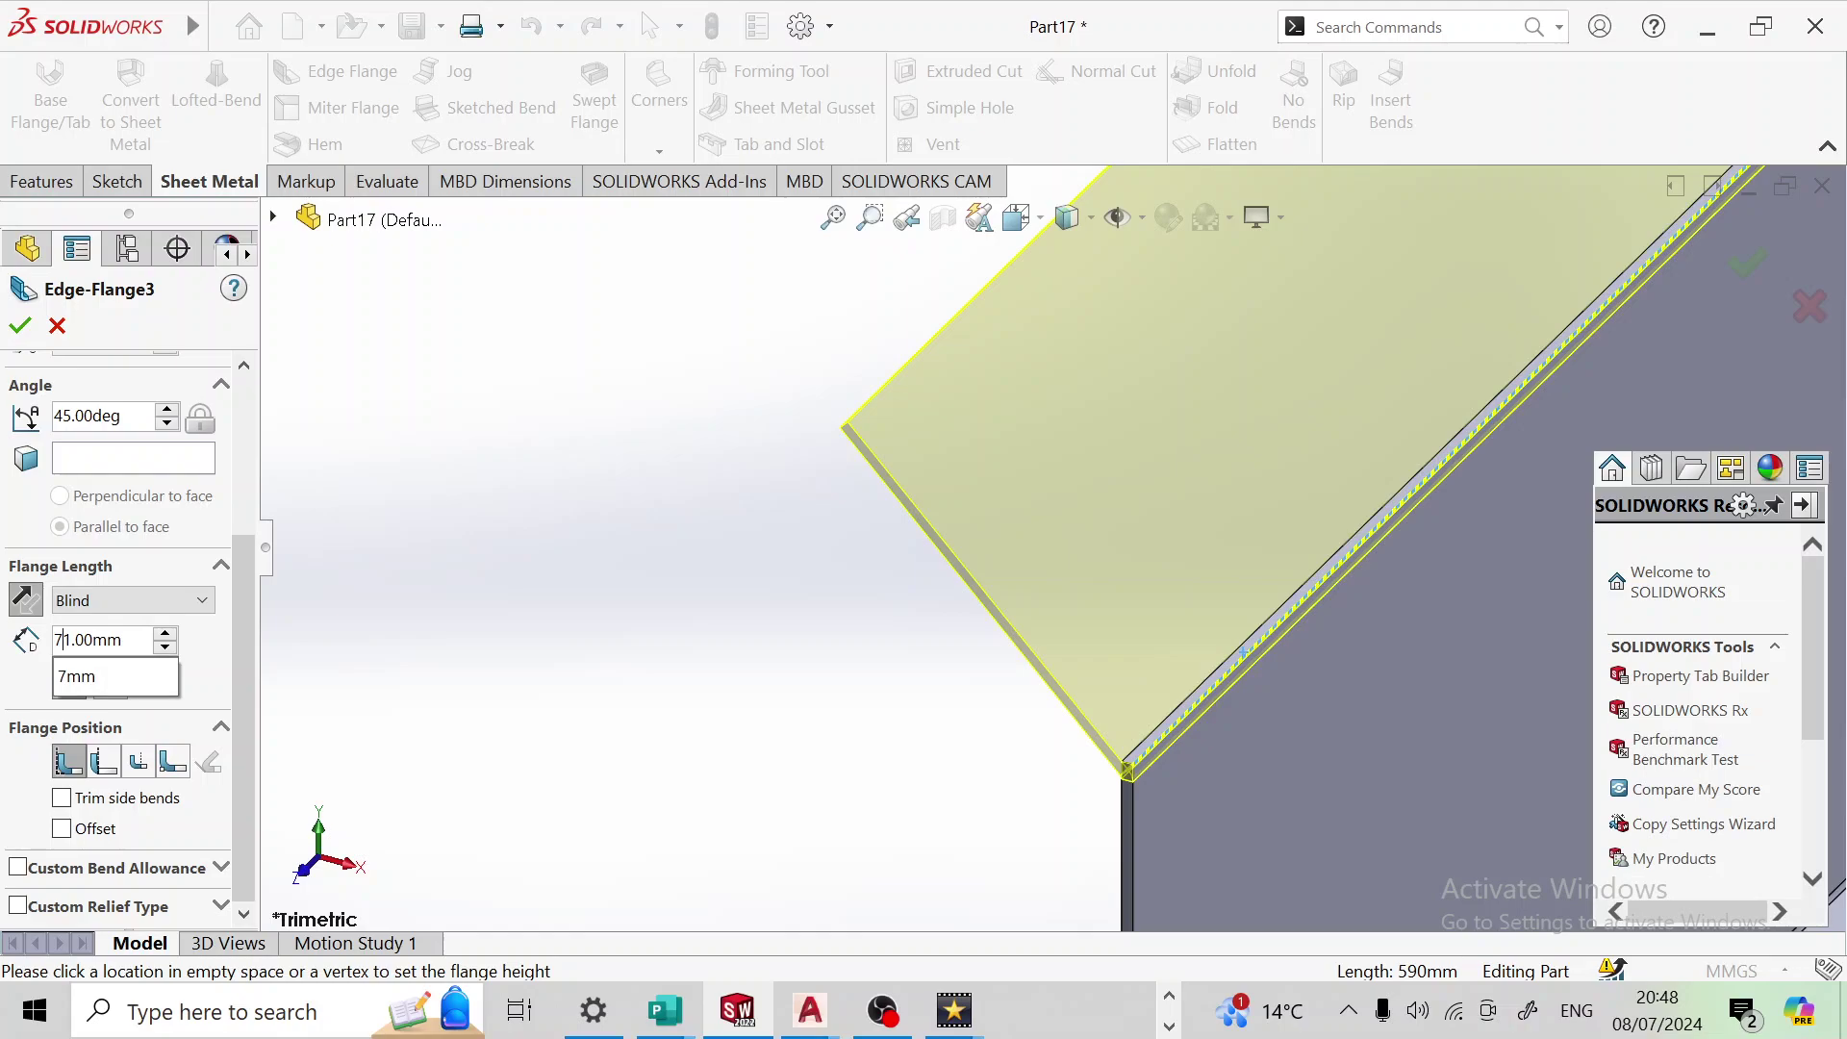
drag(61, 640, 26, 650)
text(75)
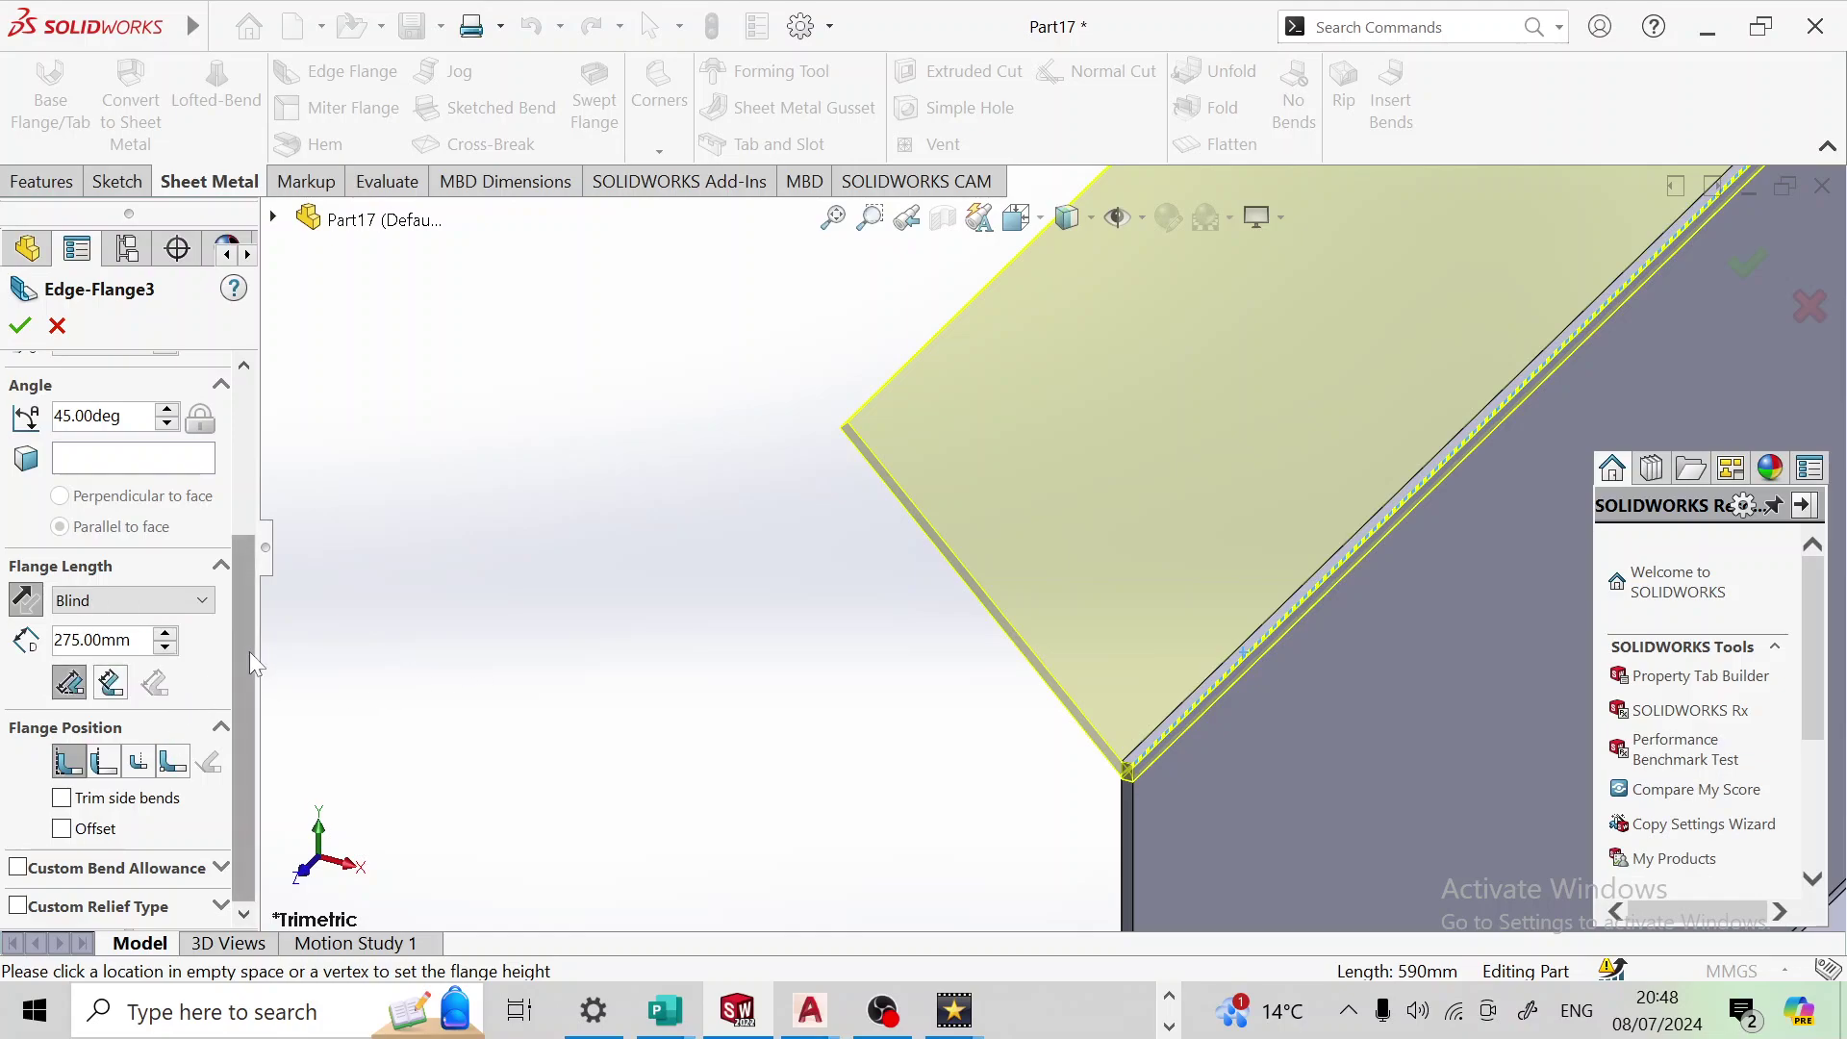
key(Return)
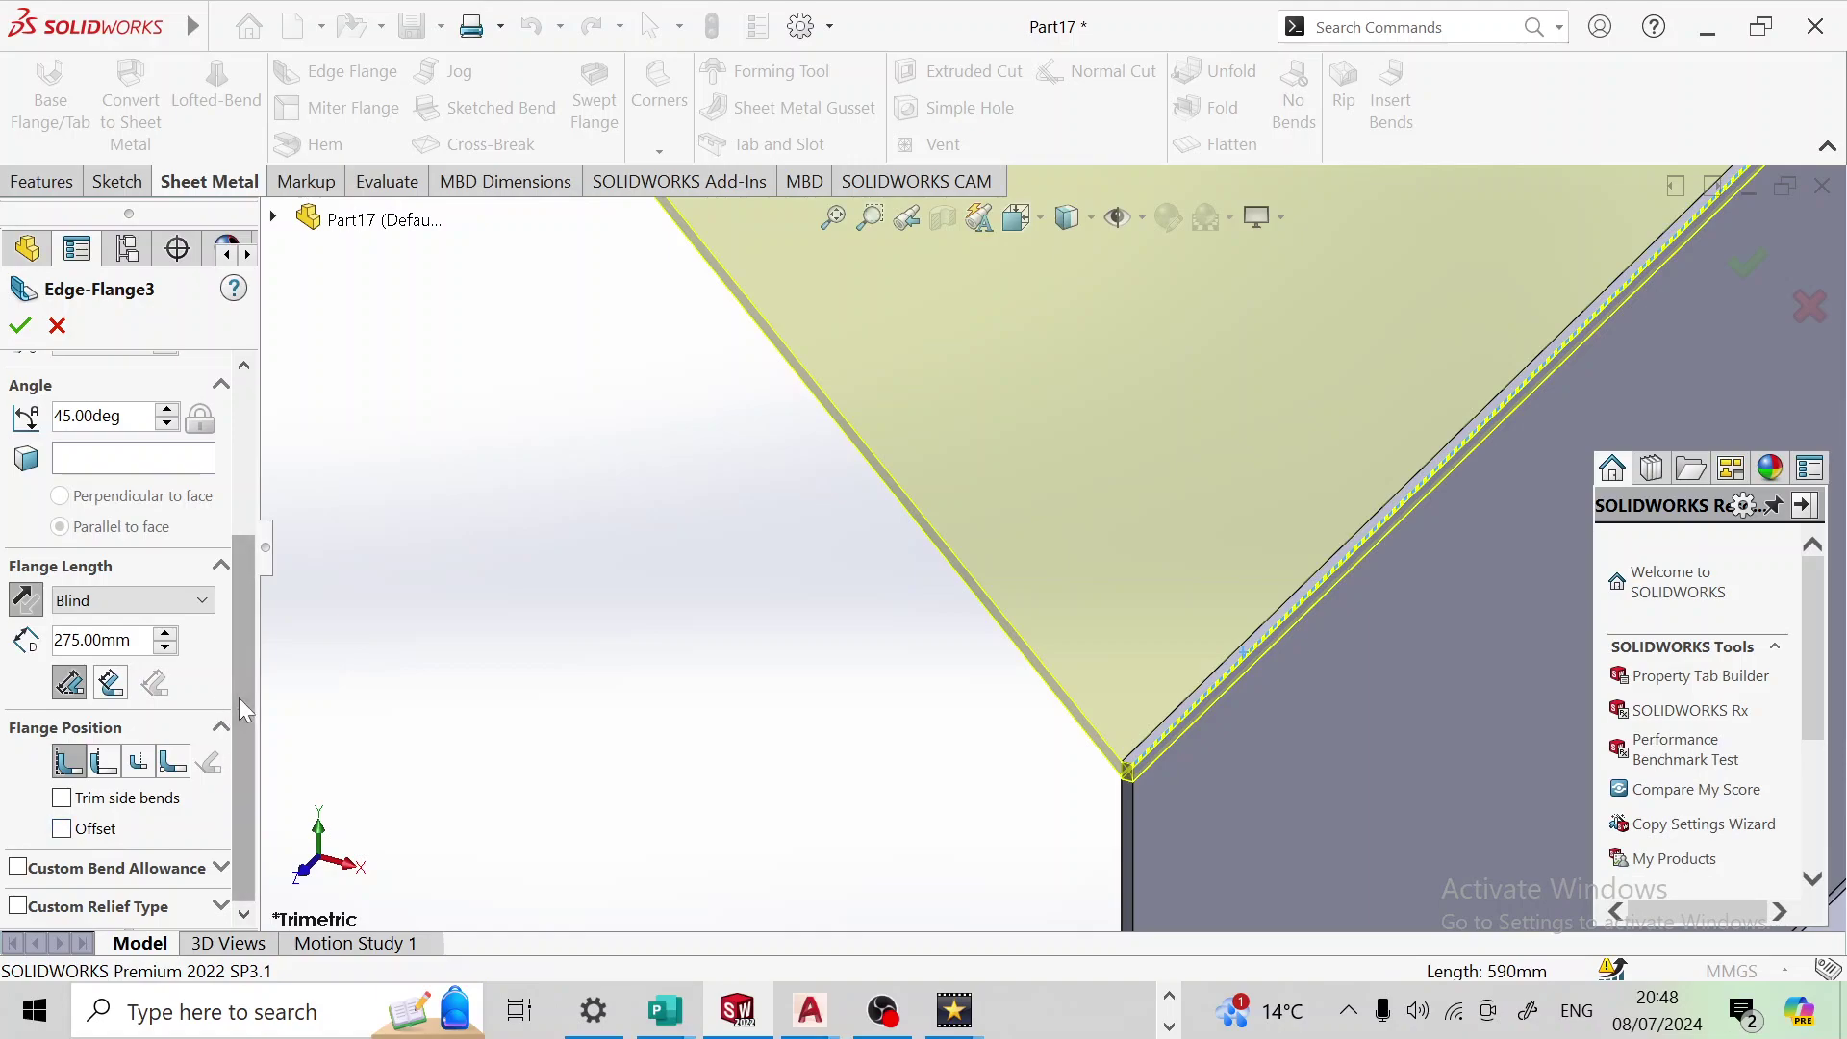
click(17, 327)
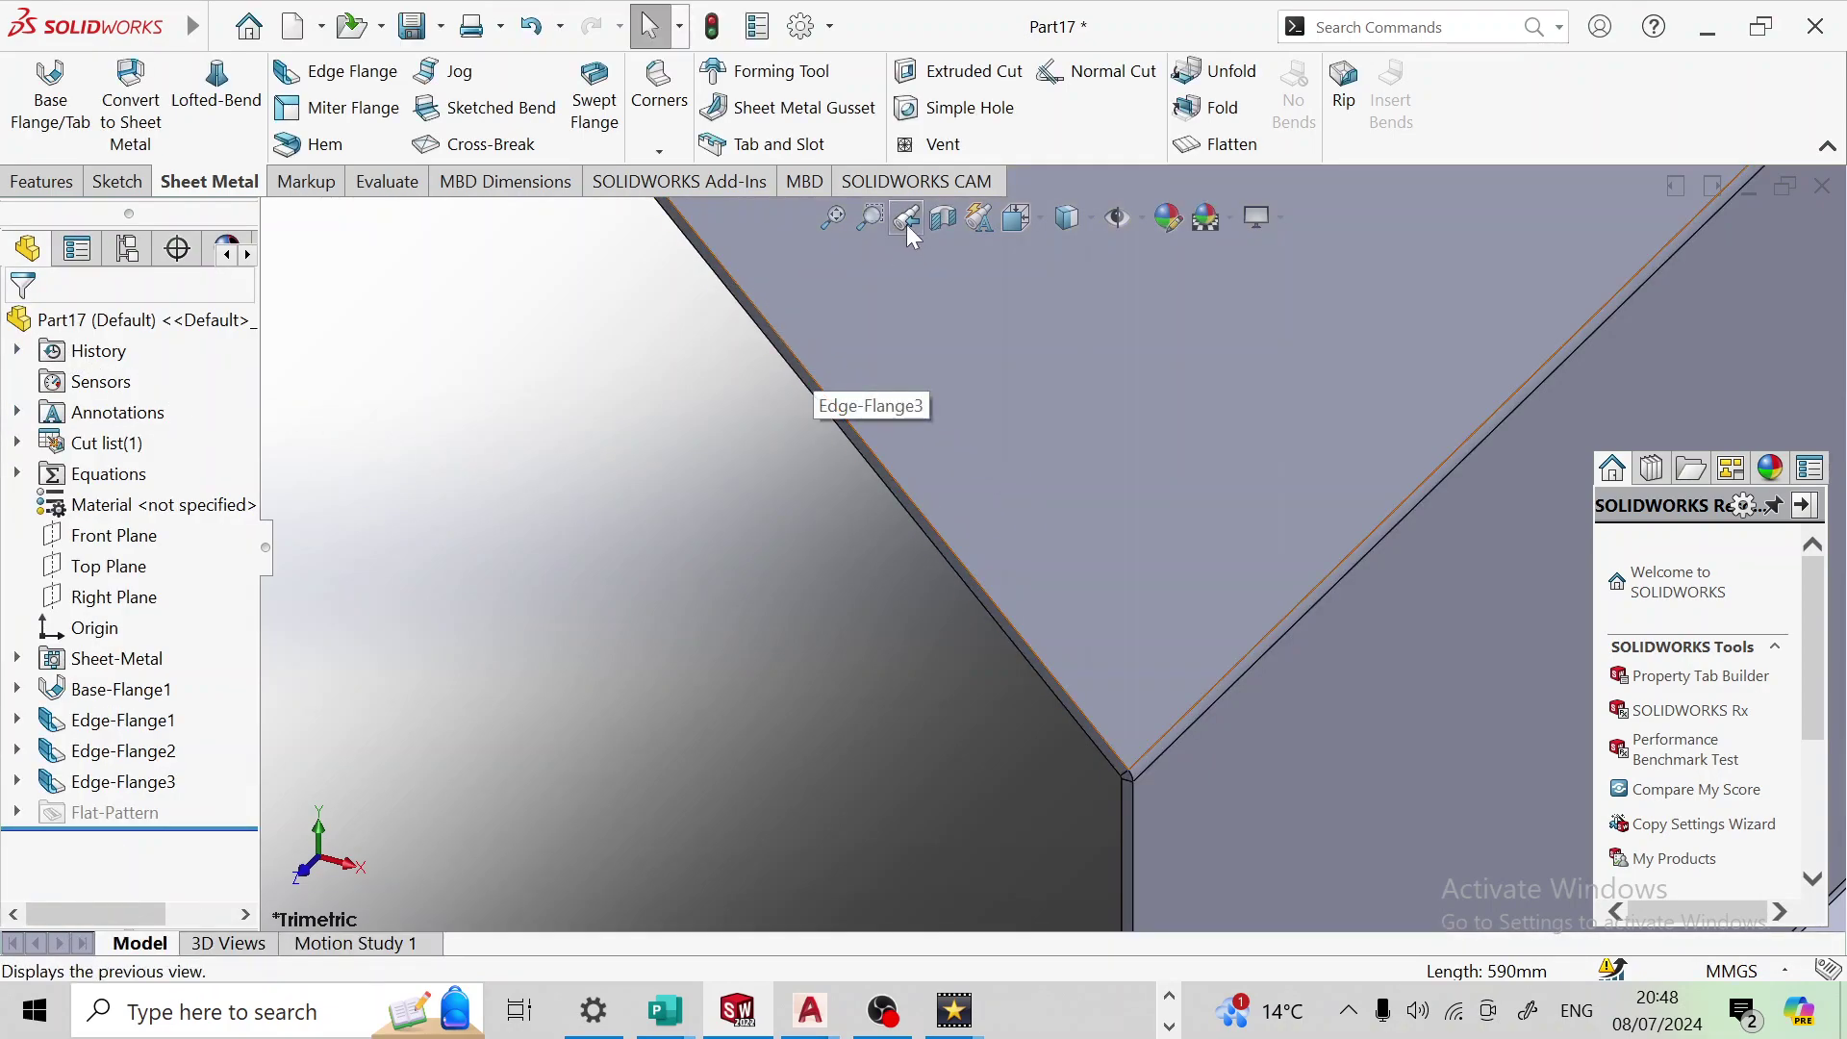
click(829, 217)
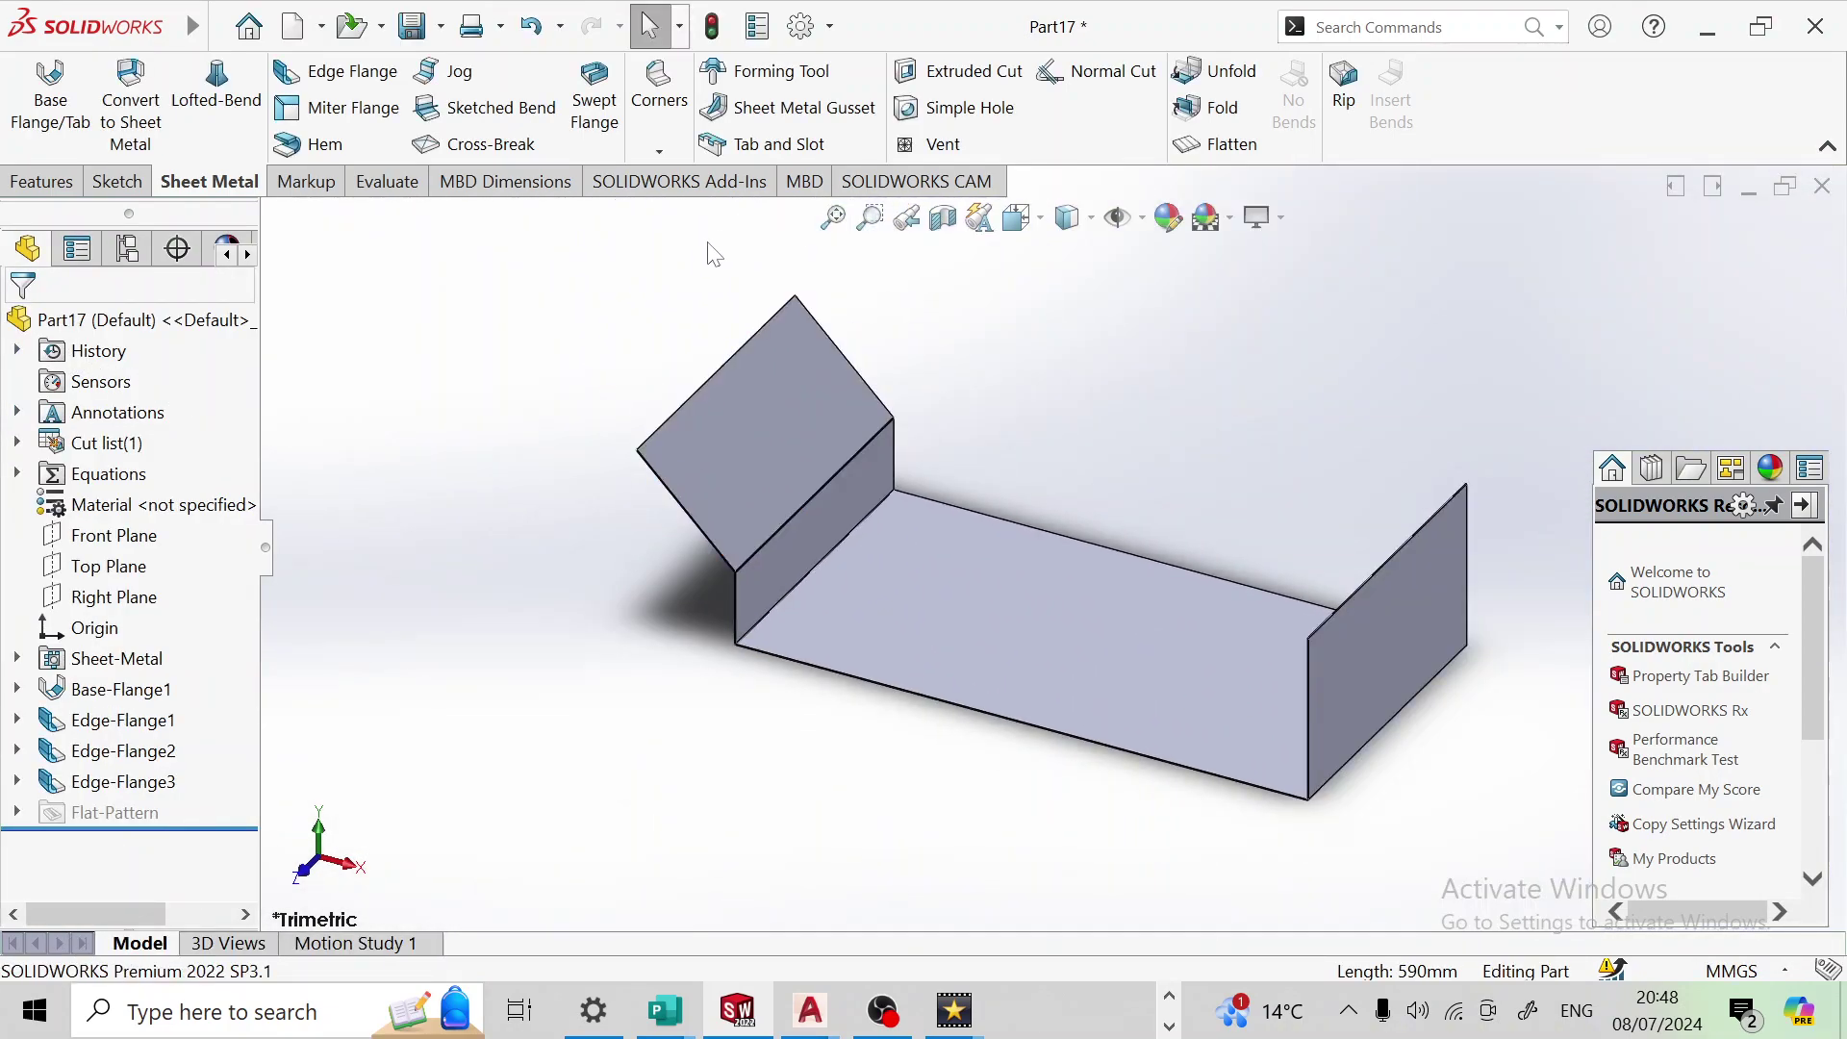
Step: Open and dismiss the Welcome window, then bring up the File menu
click(249, 42)
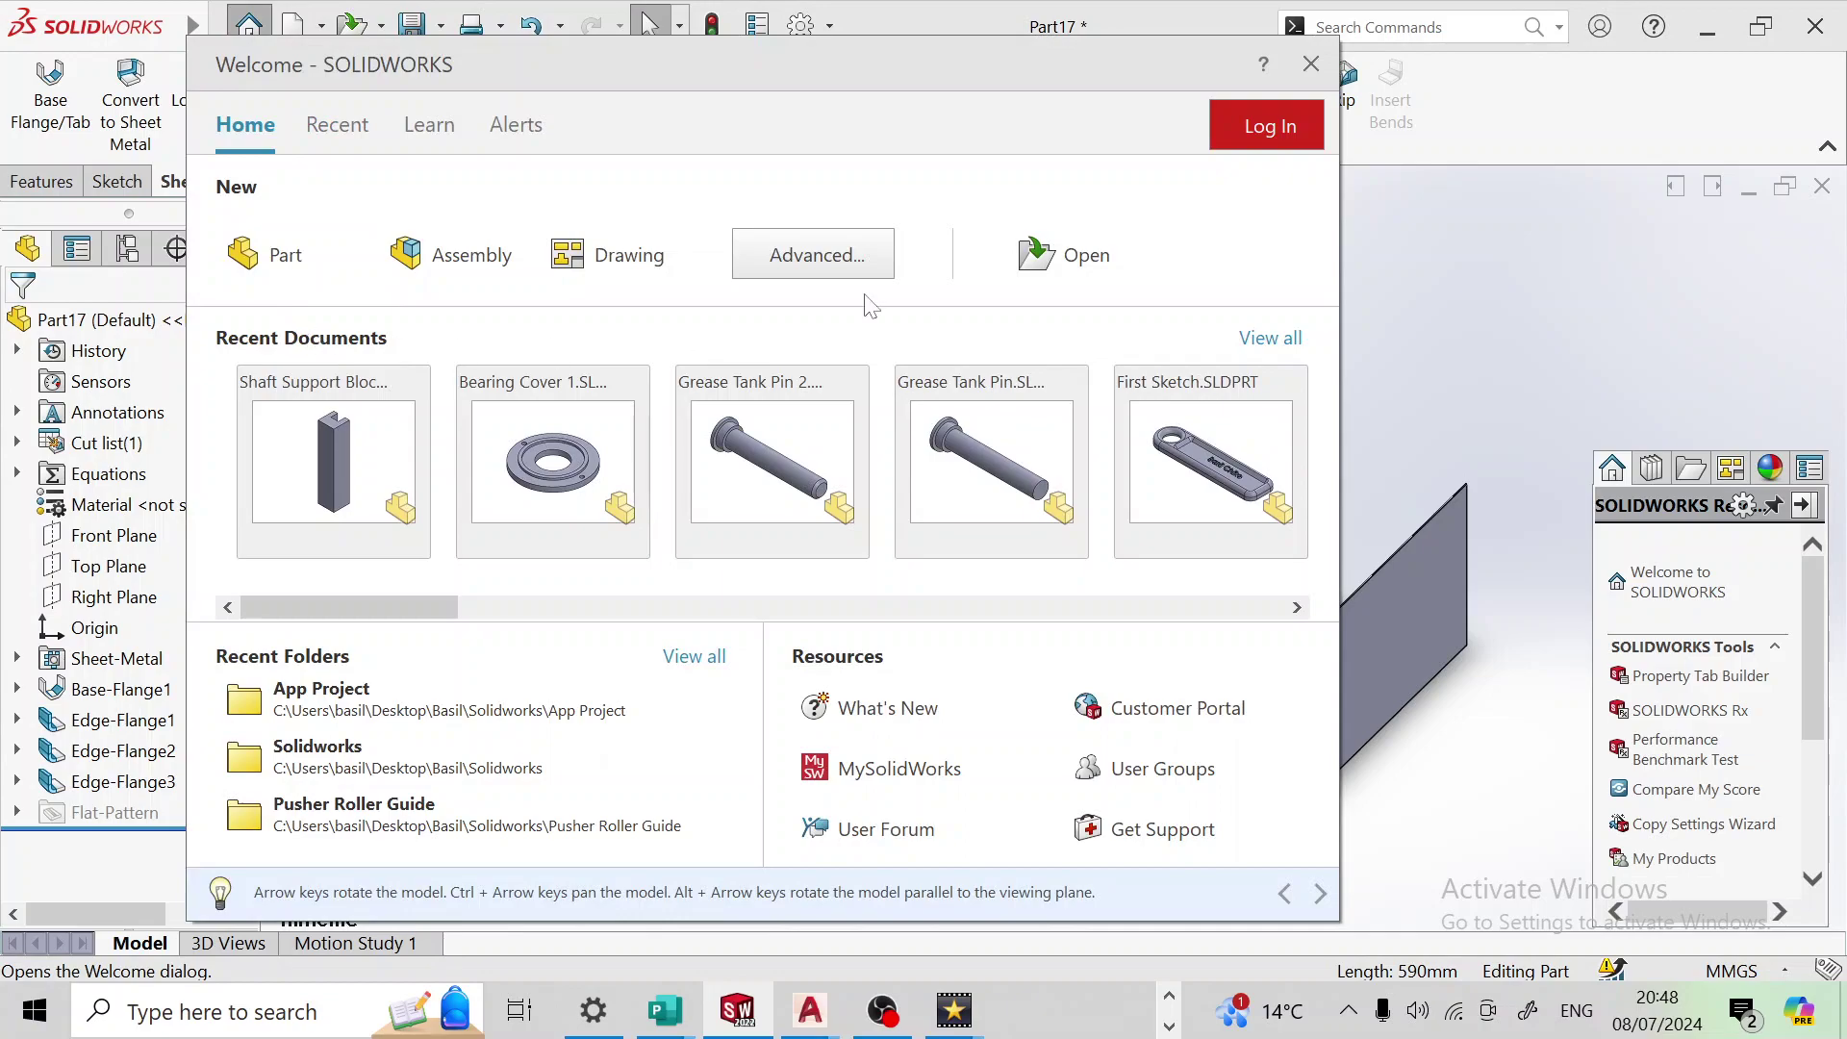
click(1311, 64)
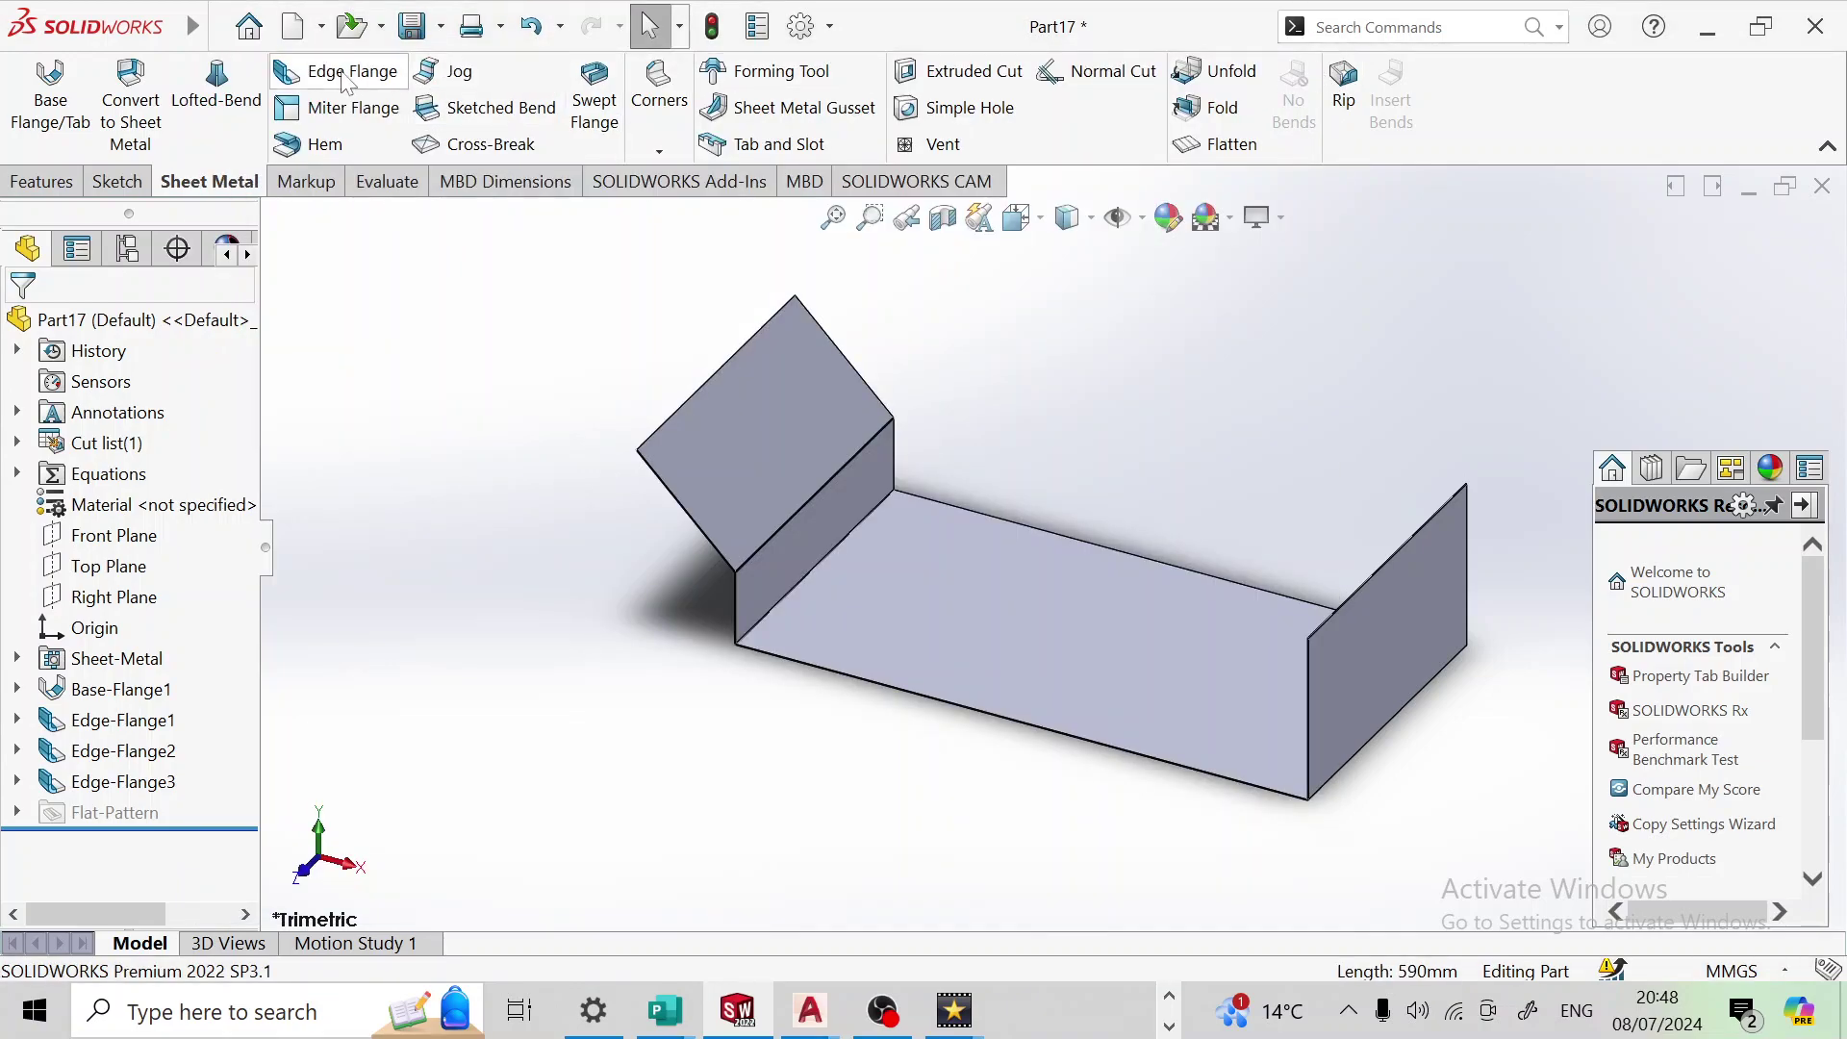
click(220, 28)
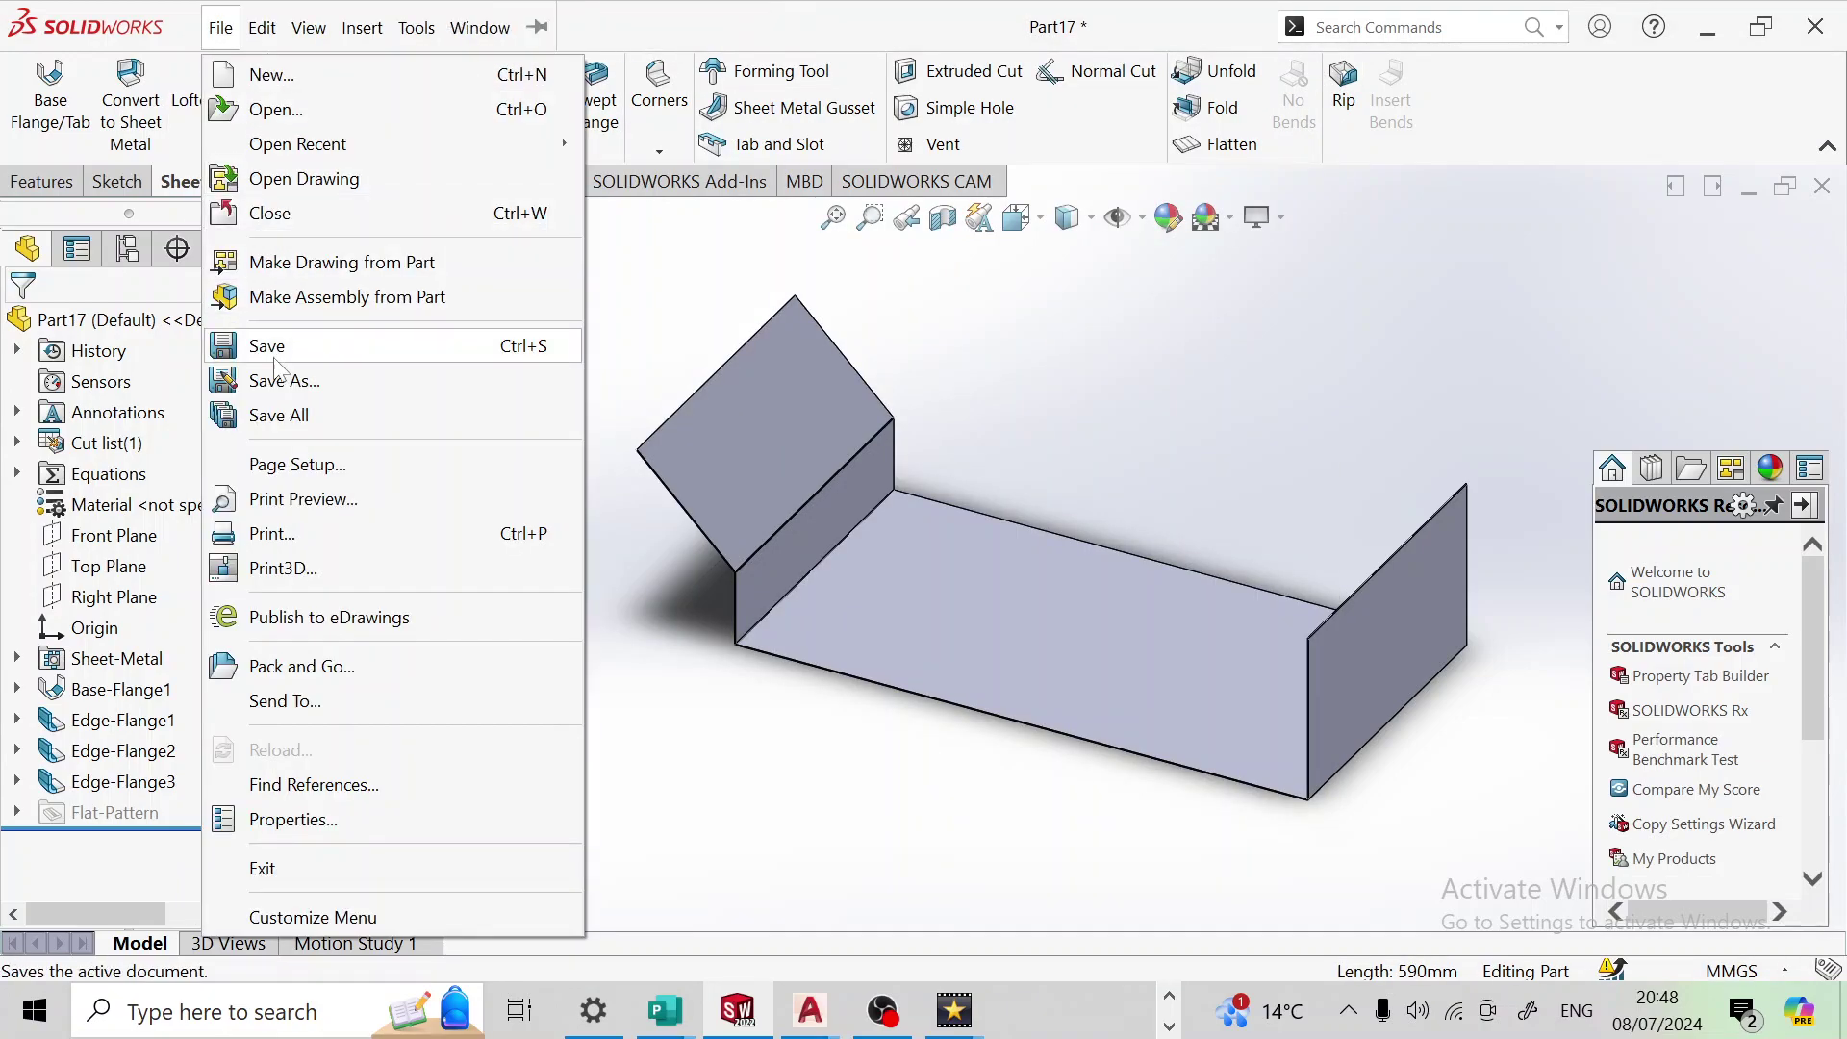
Step: Save the part as 'Bottom Plate' in the App Project folder
click(301, 381)
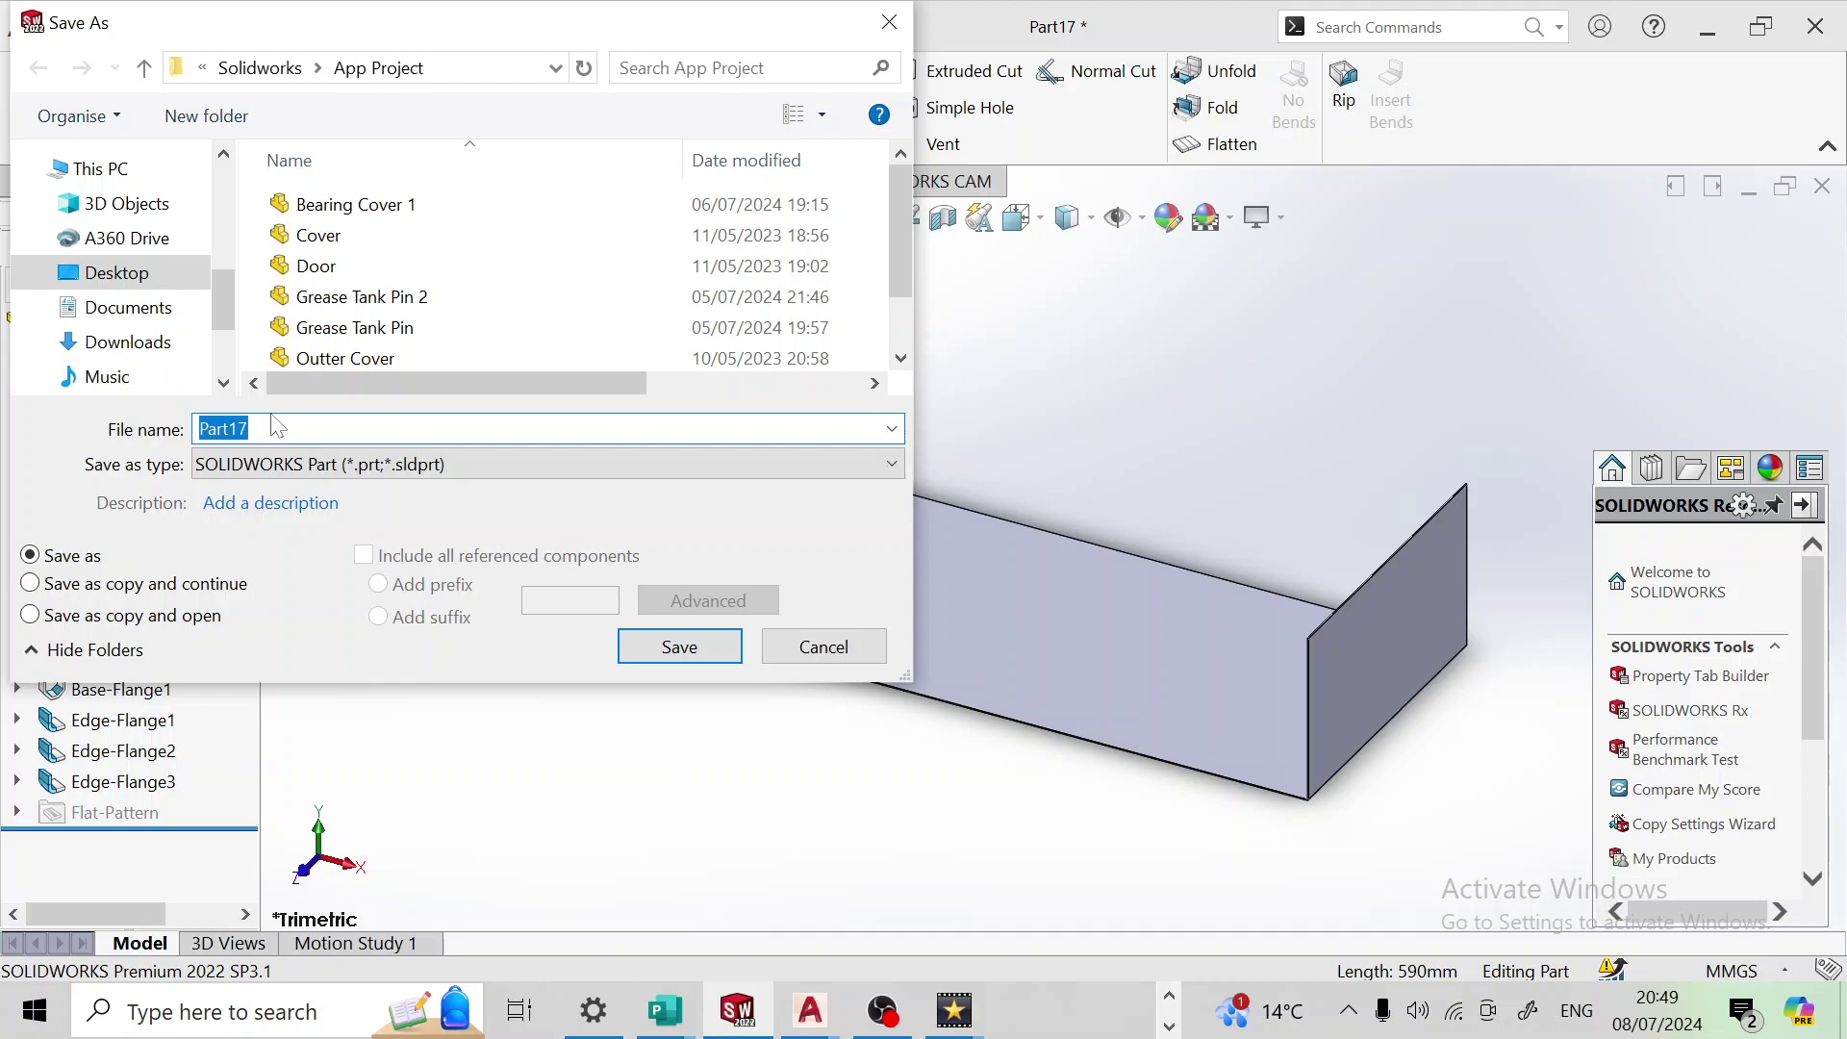
text(Bo)
text(ttom Plate)
click(697, 648)
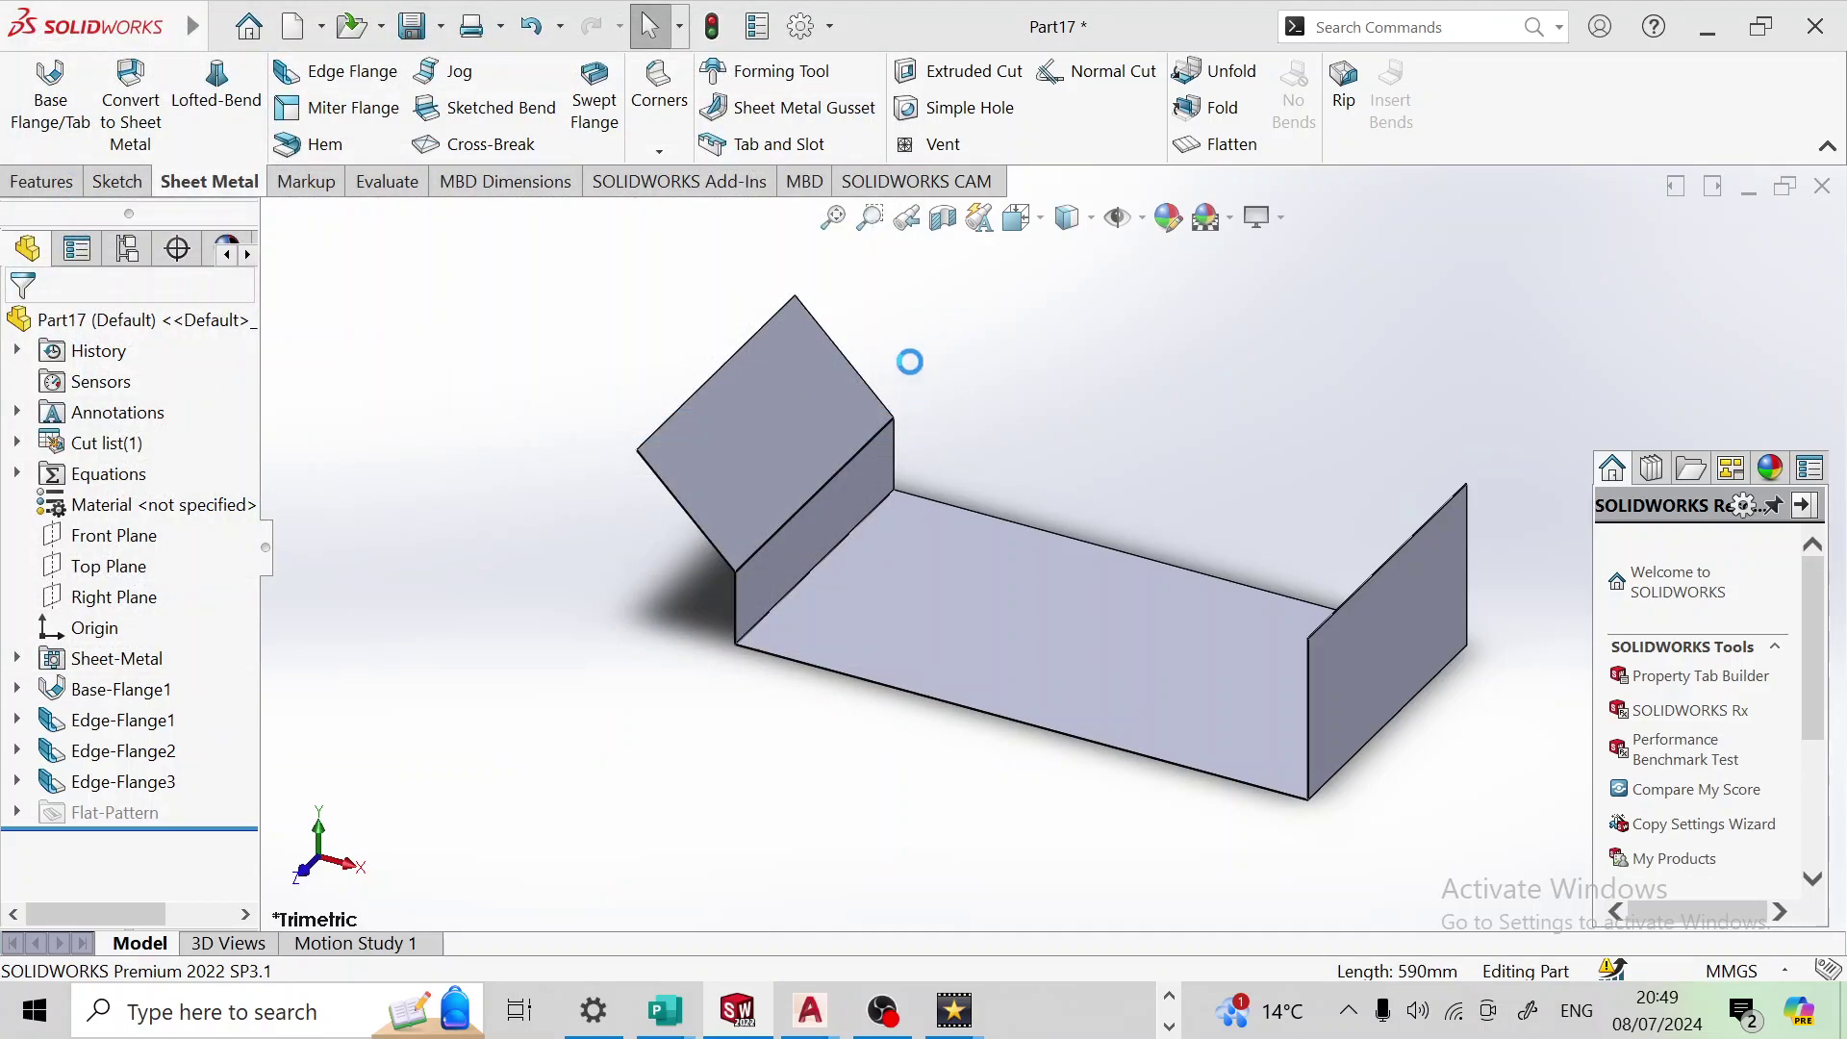